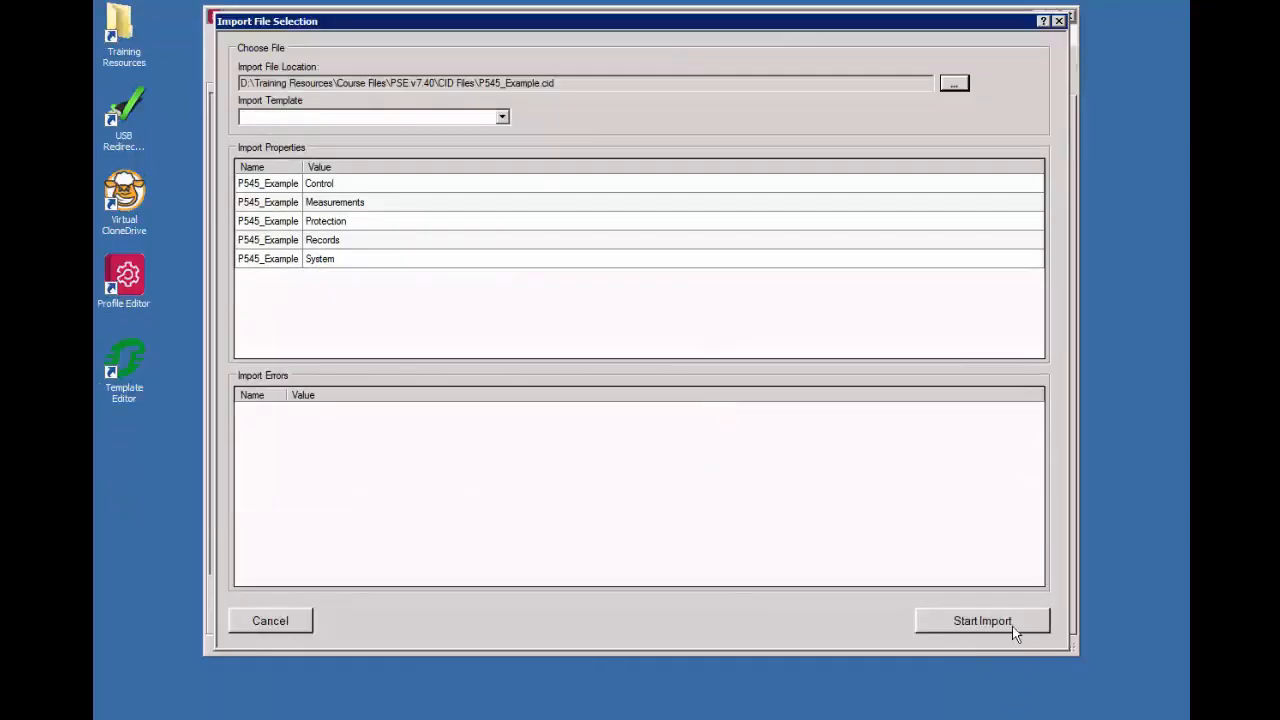
# - Start importing P545_Example.cid and continue with only the System.LLN0.urcbA and System.LLN0.brcbA report control blocks selected
pyautogui.click(1012, 622)
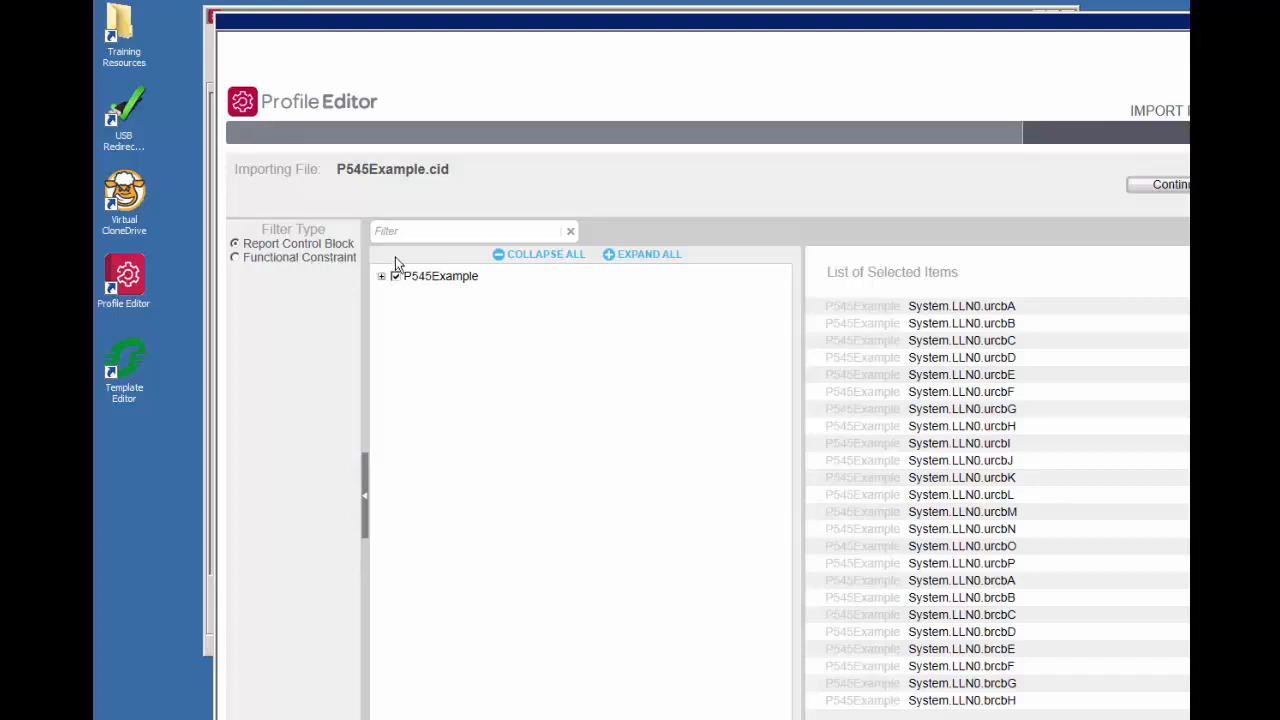
pyautogui.click(381, 277)
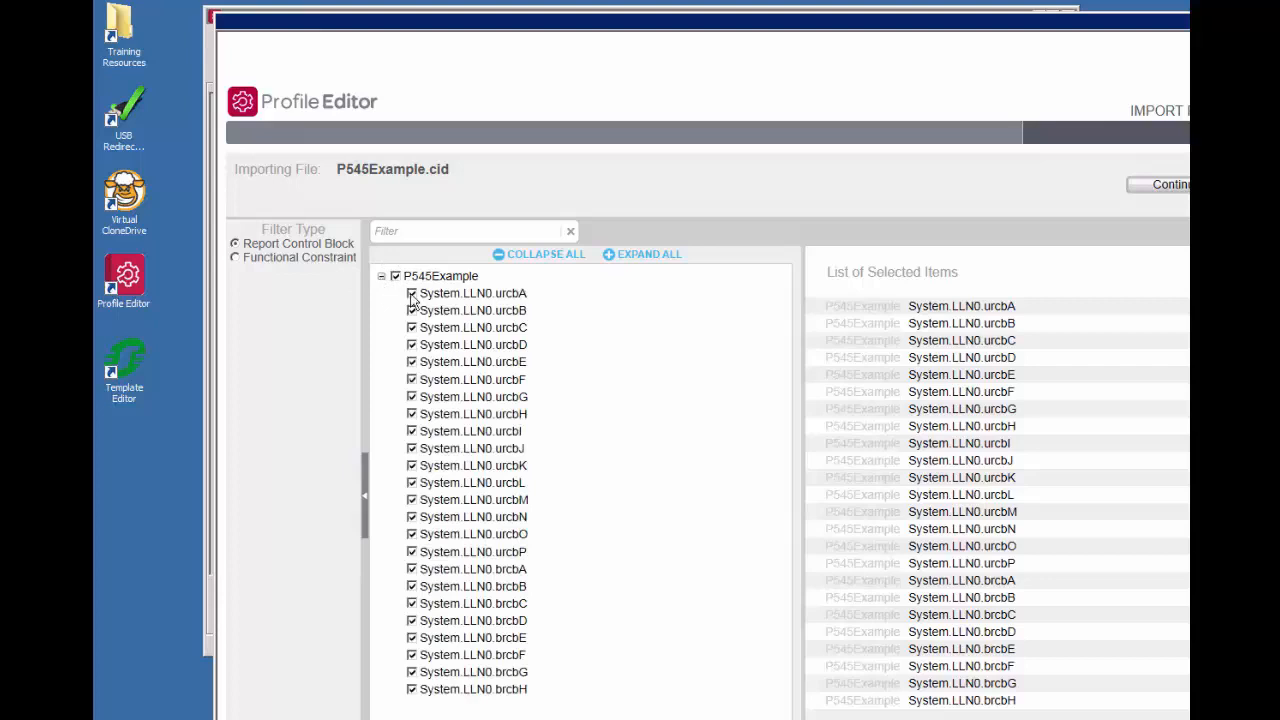
pyautogui.click(396, 277)
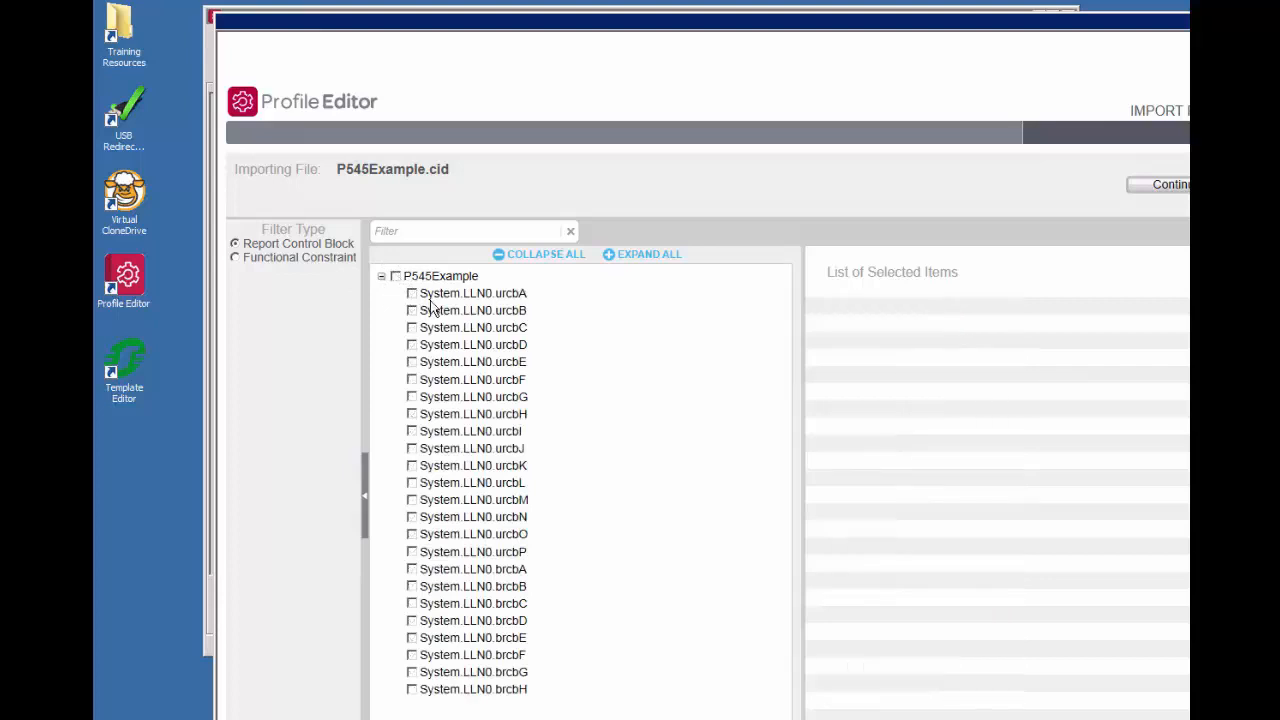
pyautogui.click(412, 294)
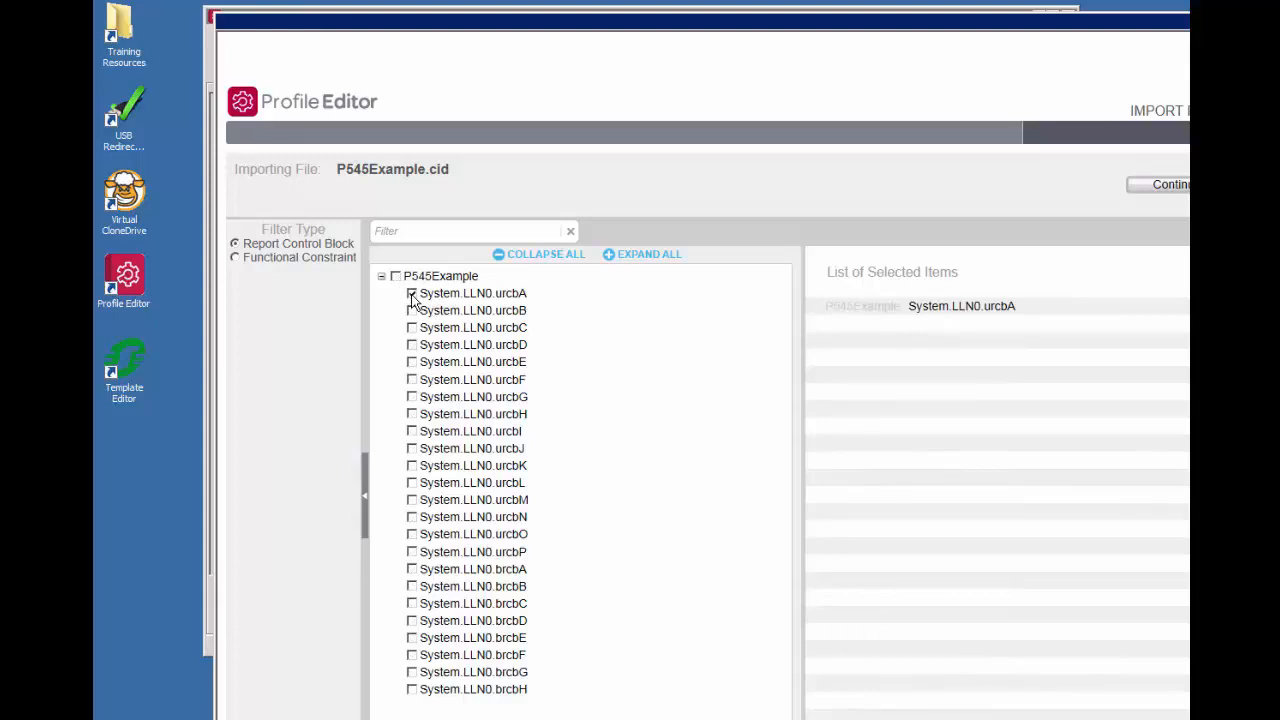
pyautogui.click(412, 569)
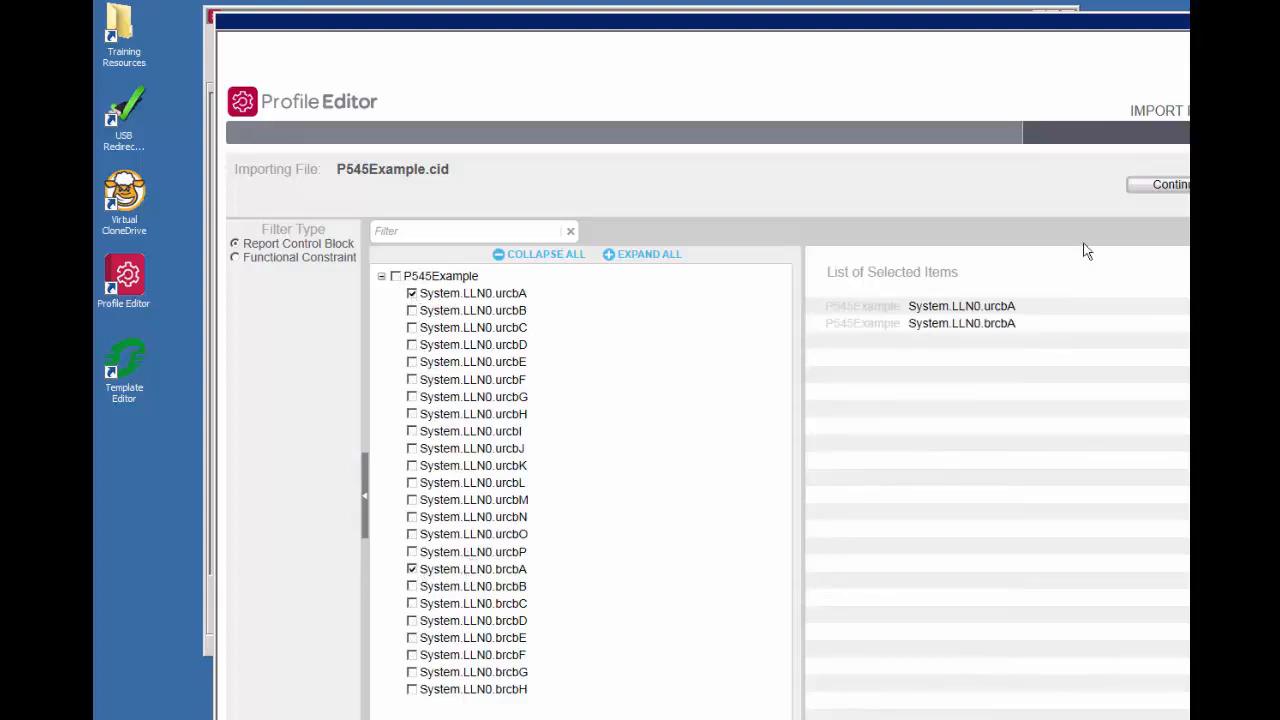
pyautogui.click(1168, 190)
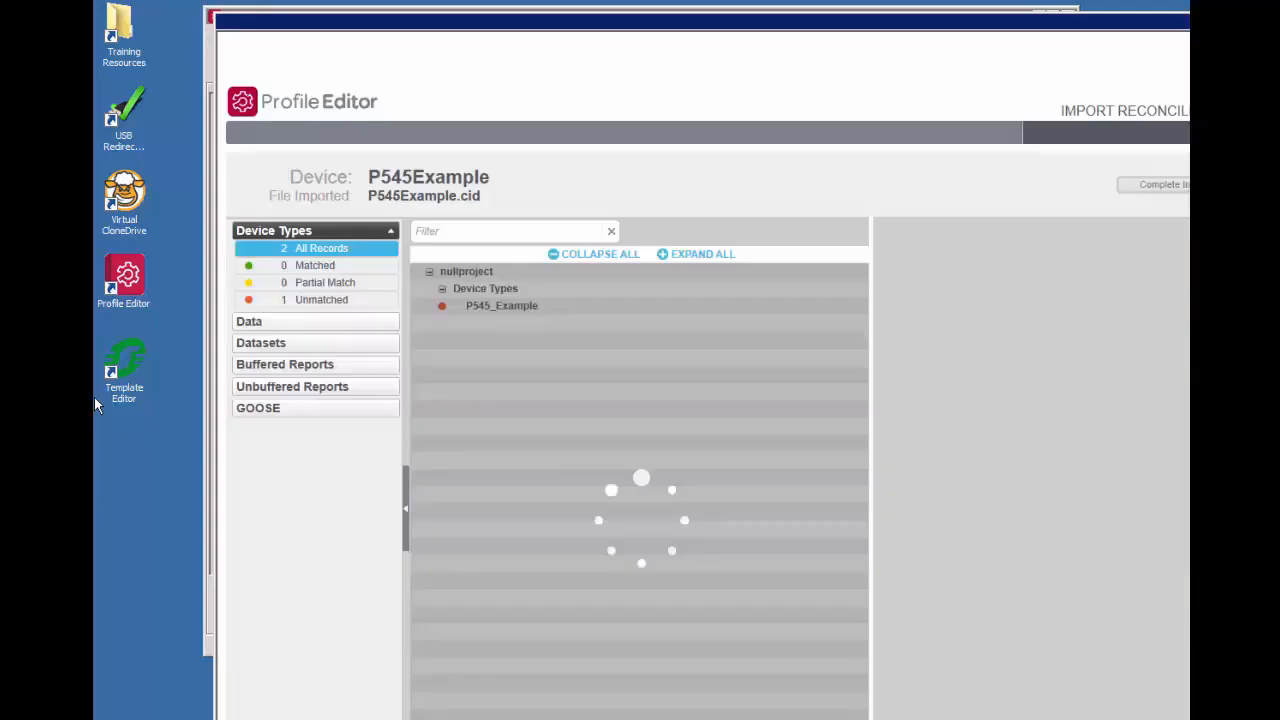
# - Browse the imported data records and examine the match details of the Pos stVal attribute under Control XCBR1
pyautogui.click(281, 324)
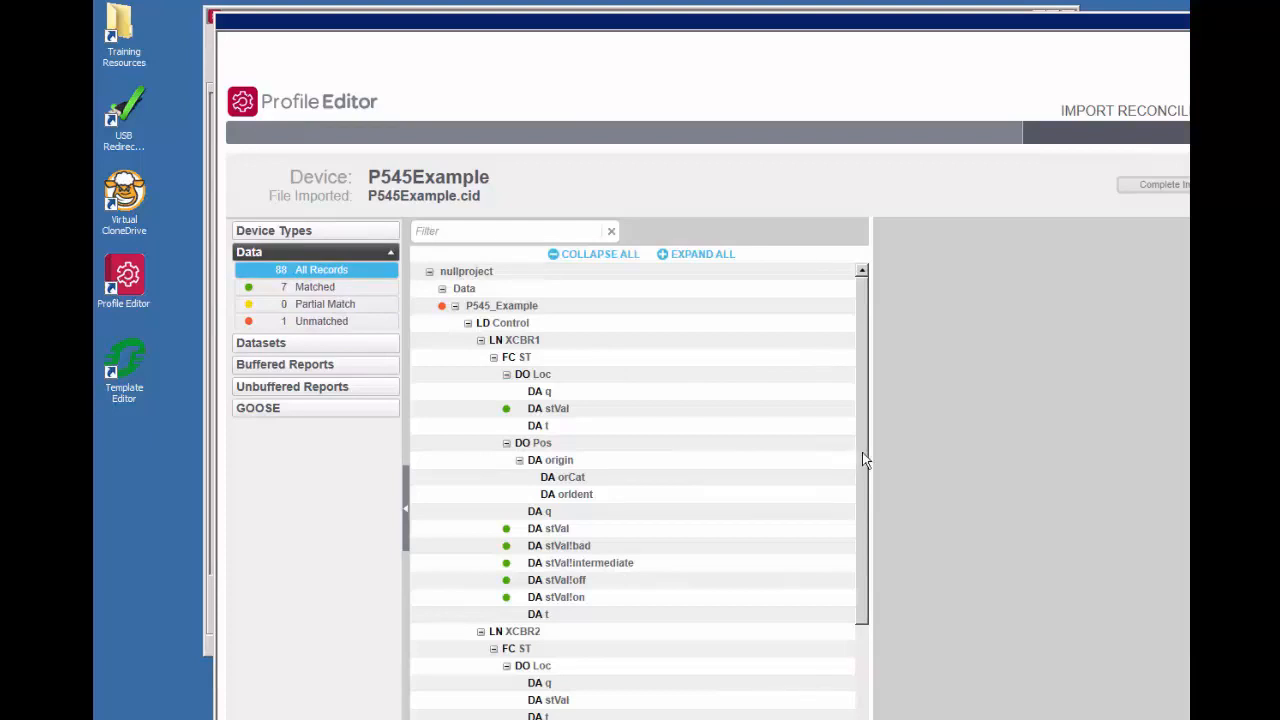
pyautogui.moveTo(864, 455); pyautogui.dragTo(865, 468)
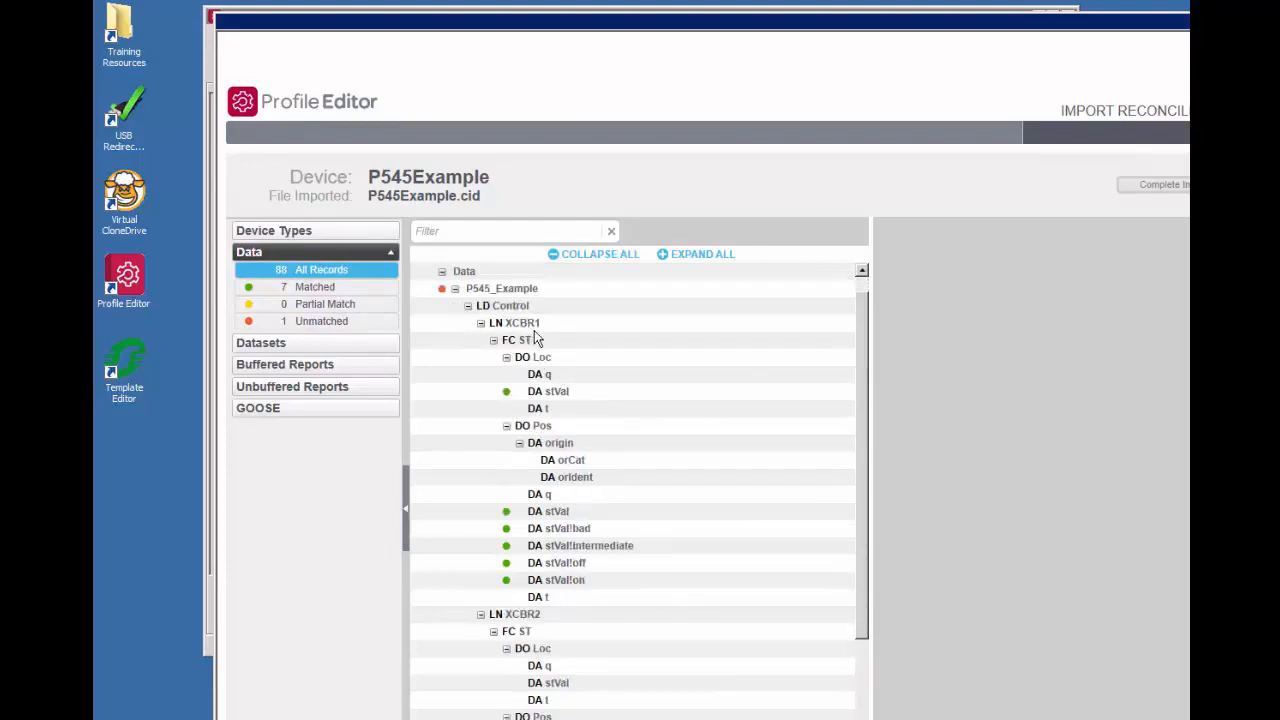
pyautogui.click(481, 330)
pyautogui.click(481, 357)
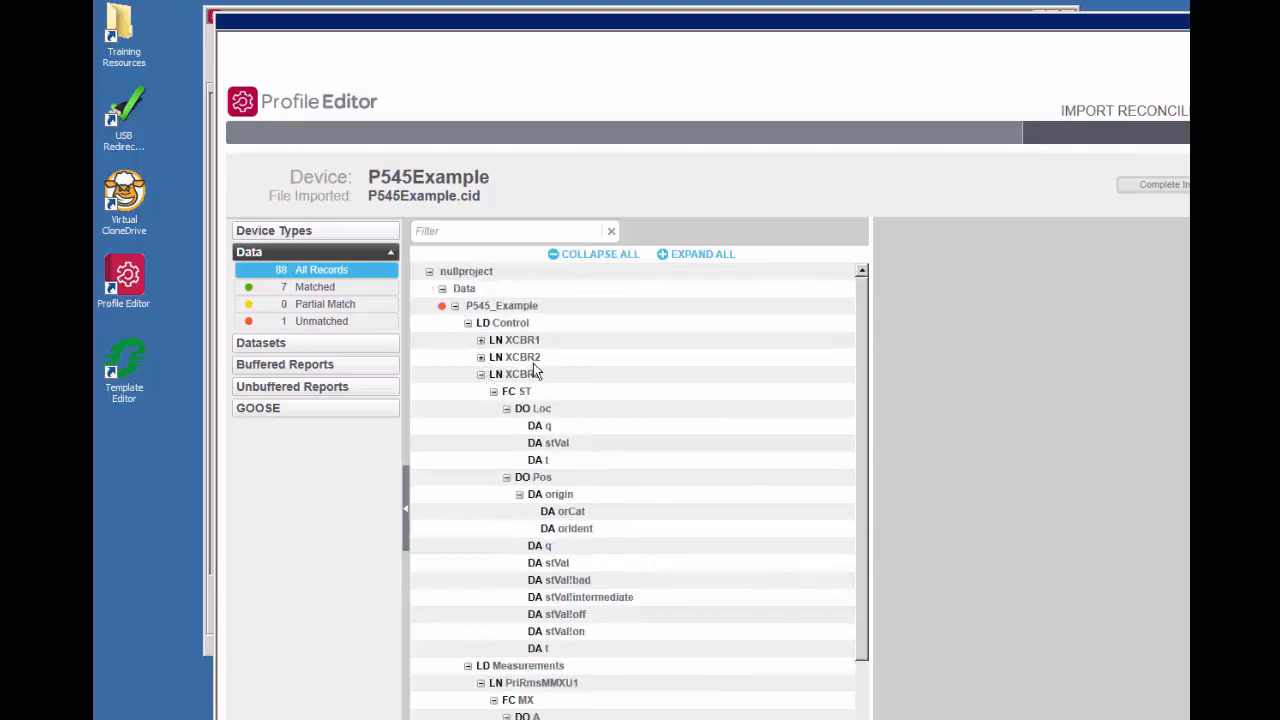
pyautogui.click(481, 357)
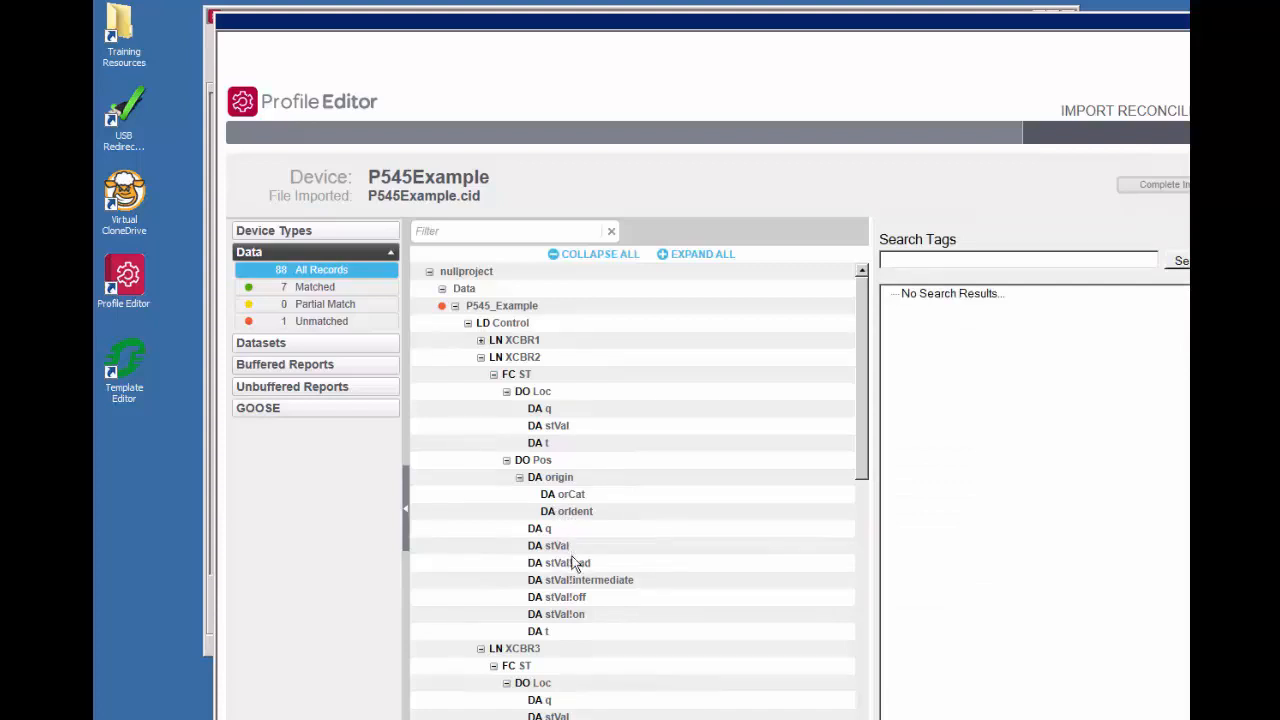
pyautogui.click(481, 341)
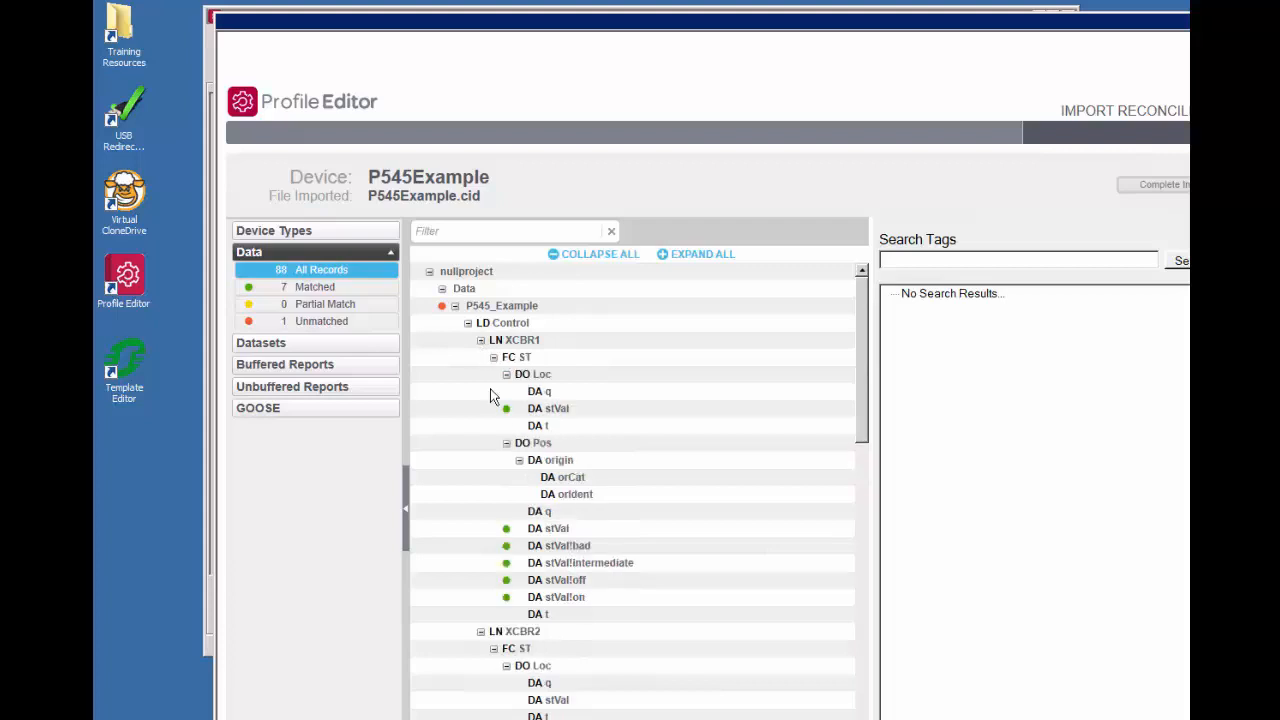
pyautogui.click(561, 530)
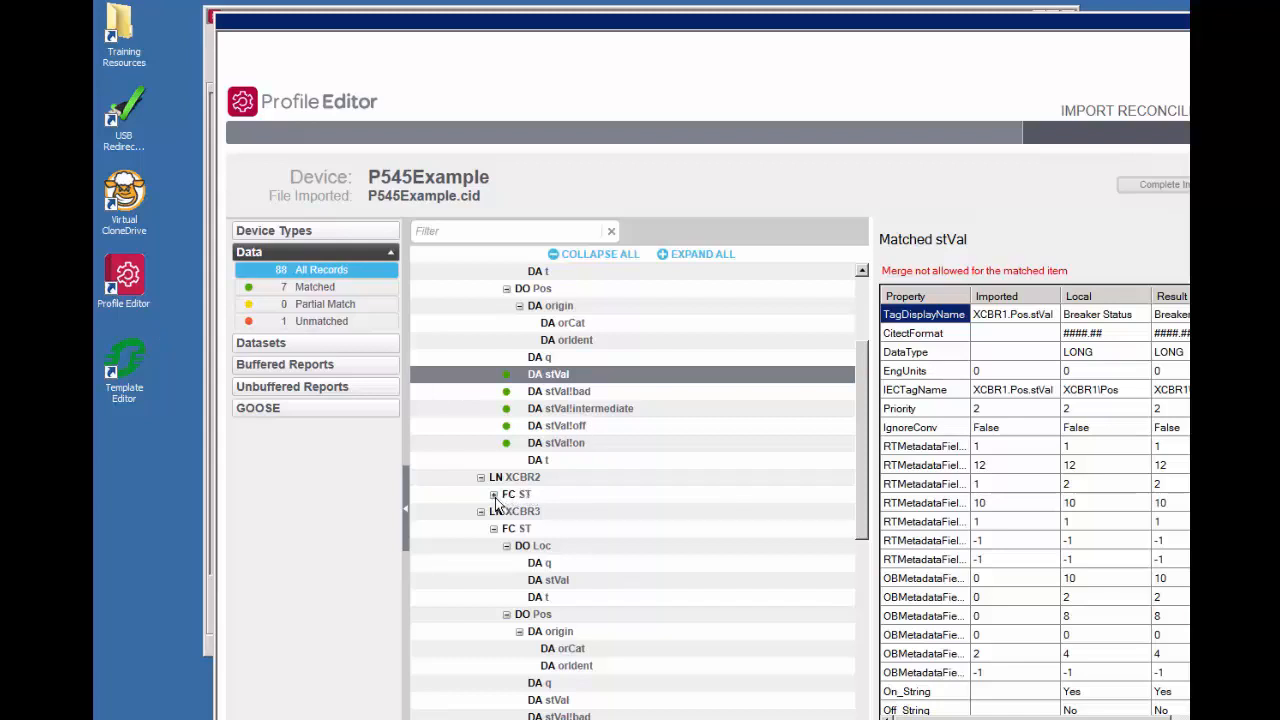
# - Open a new custom tag for the Pos stVal attribute under XCBR2
pyautogui.click(493, 495)
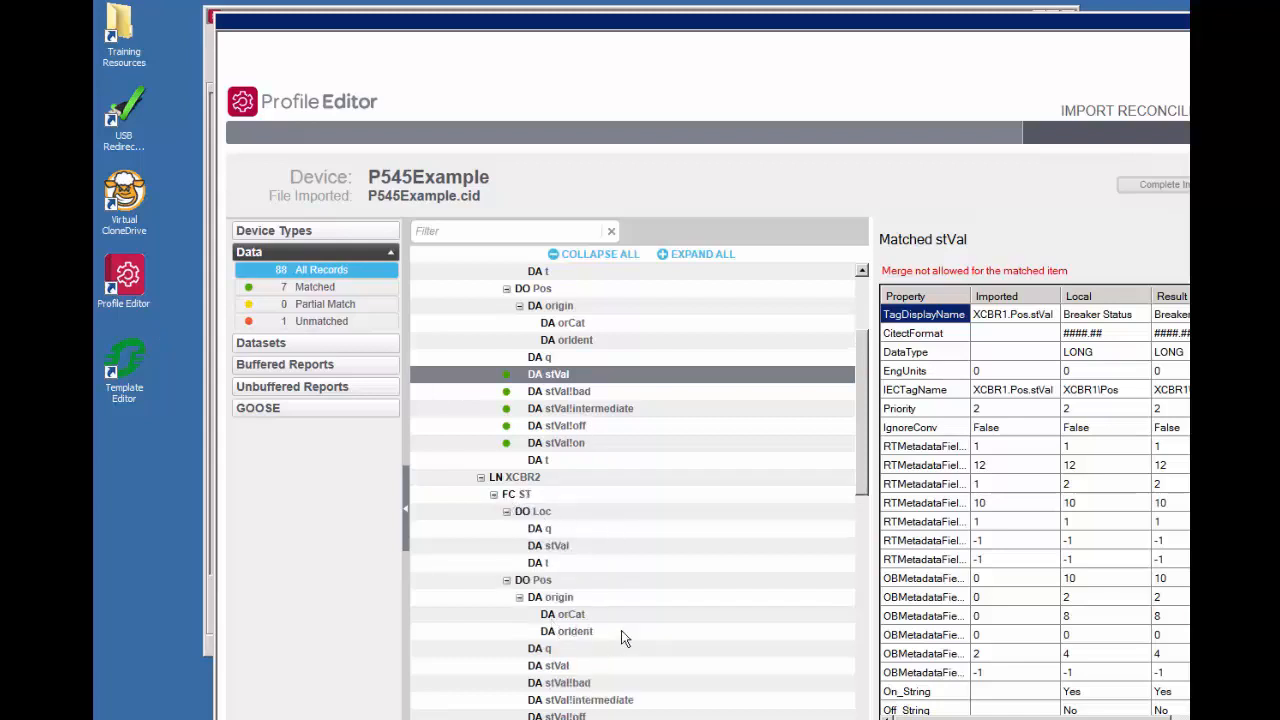
pyautogui.moveTo(857, 482); pyautogui.dragTo(859, 524)
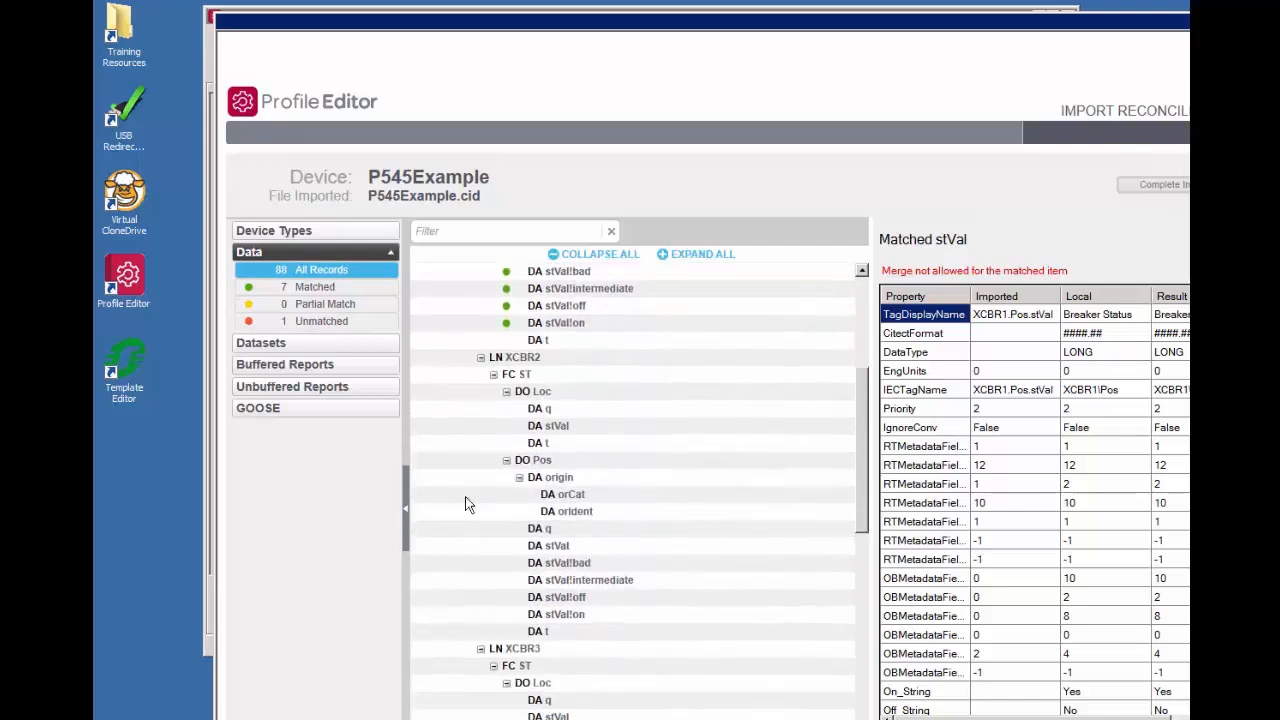
pyautogui.click(553, 480)
pyautogui.click(557, 548)
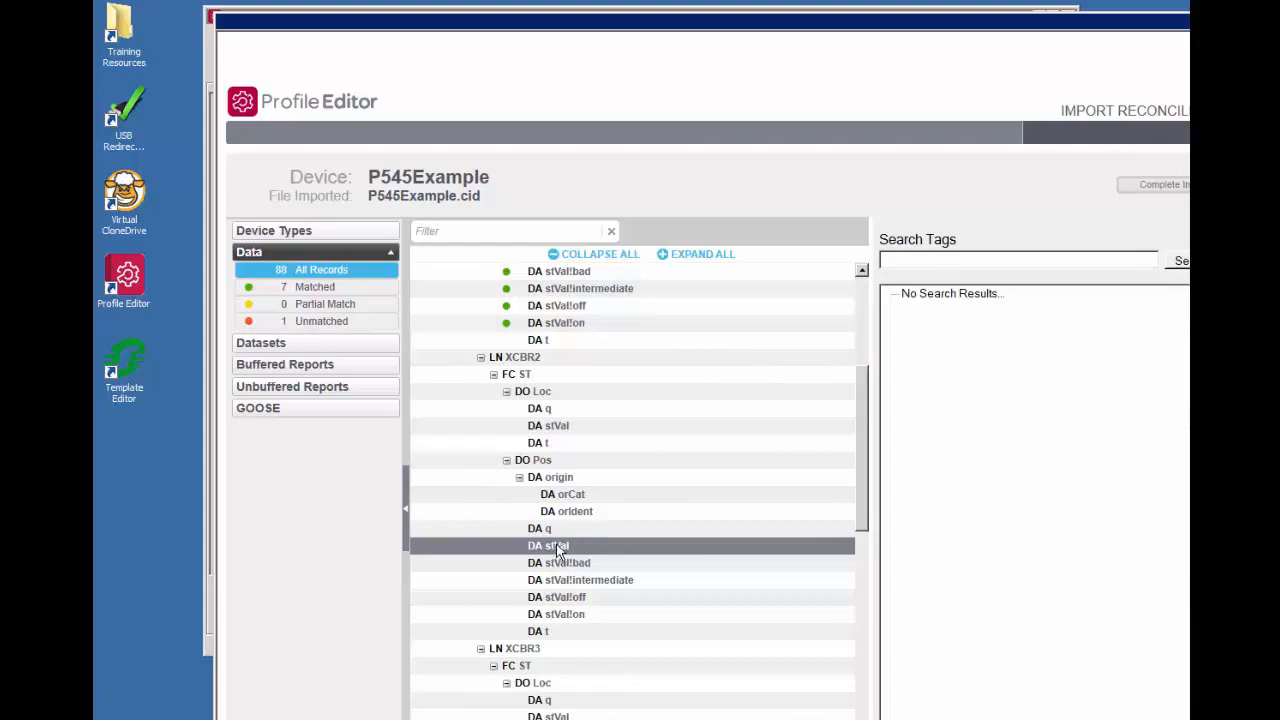
pyautogui.rightClick(558, 549)
pyautogui.click(594, 554)
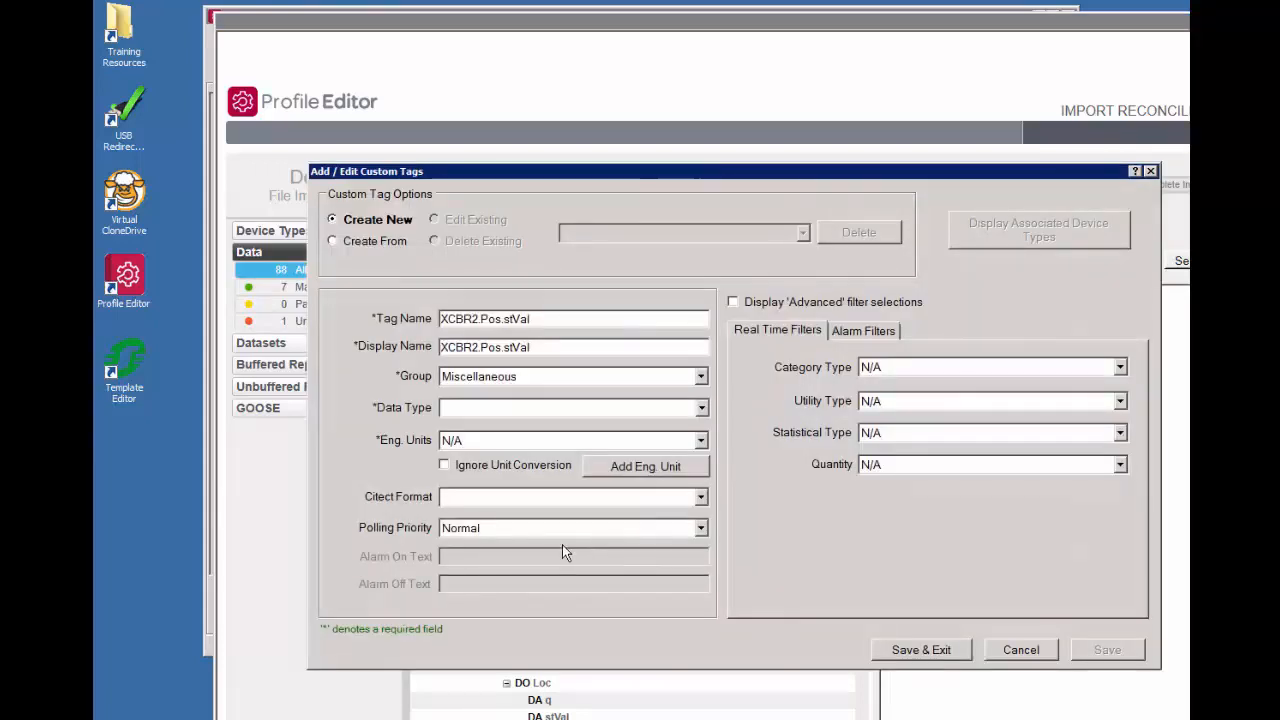
# - Base the custom tag on an existing one, searching for "breaker status" and picking Breaker Status
pyautogui.click(364, 245)
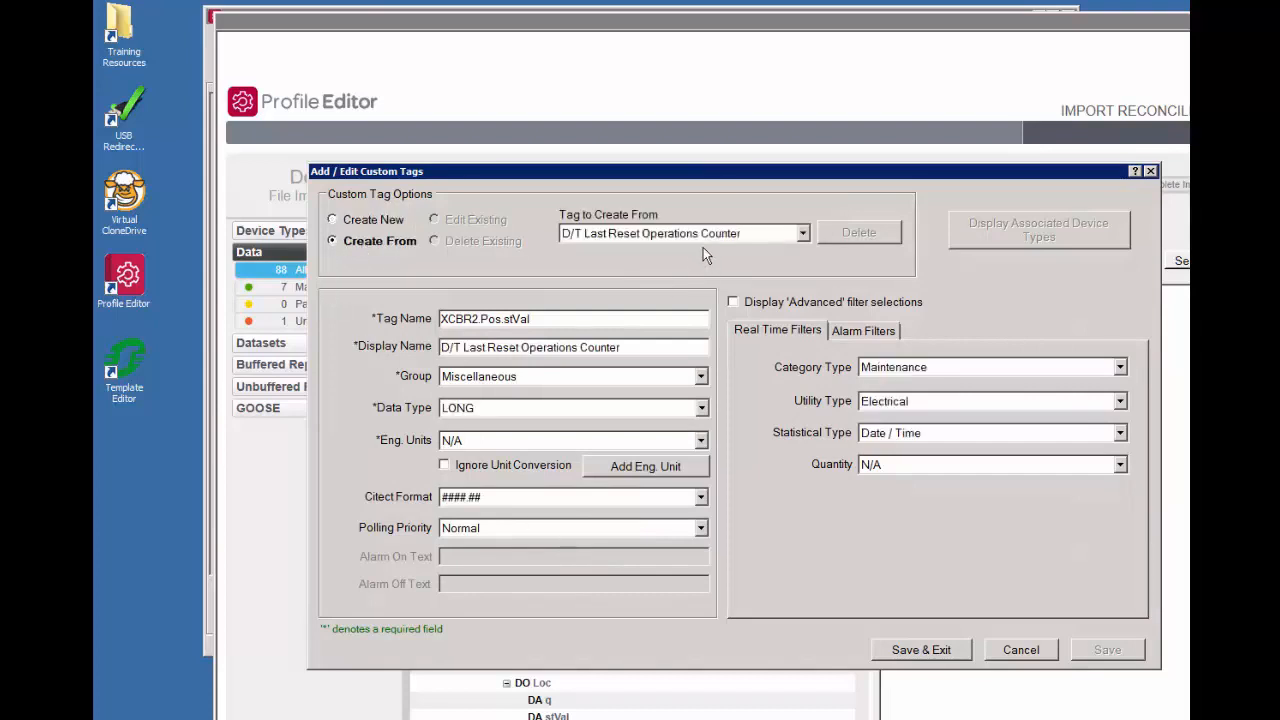
pyautogui.click(699, 240)
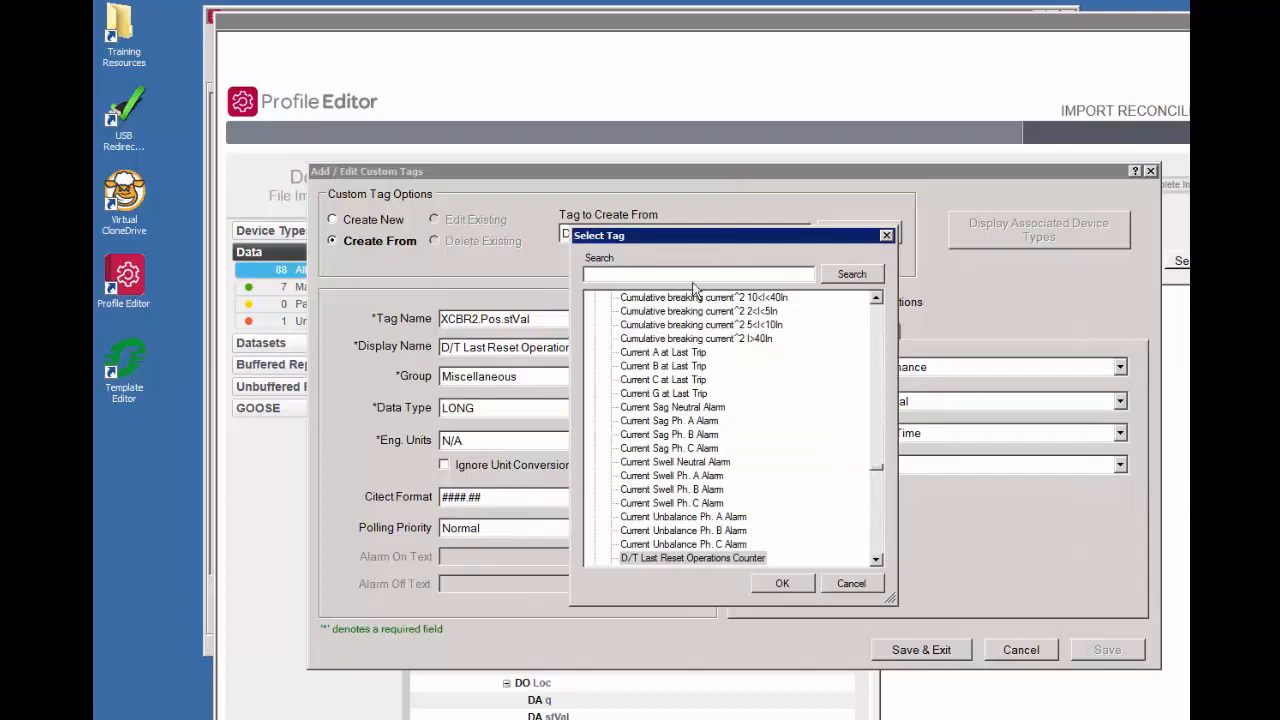
pyautogui.write('breaker status')
pyautogui.click(866, 280)
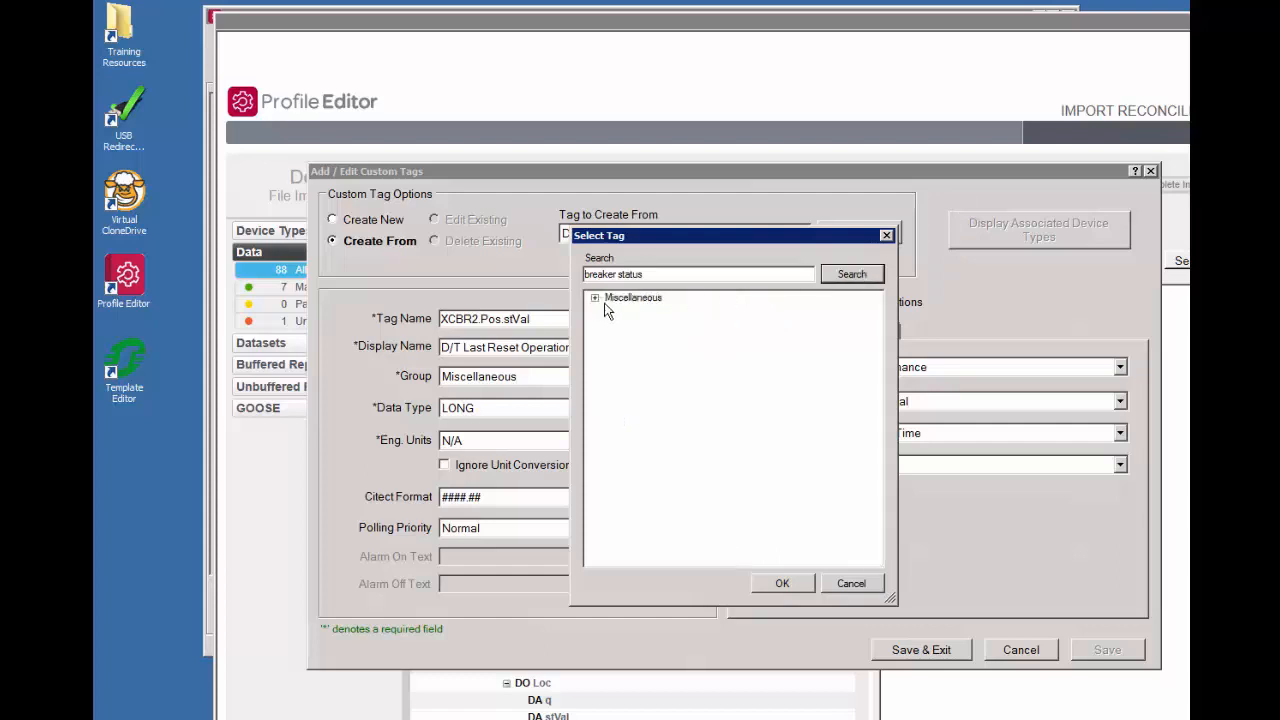
pyautogui.click(594, 298)
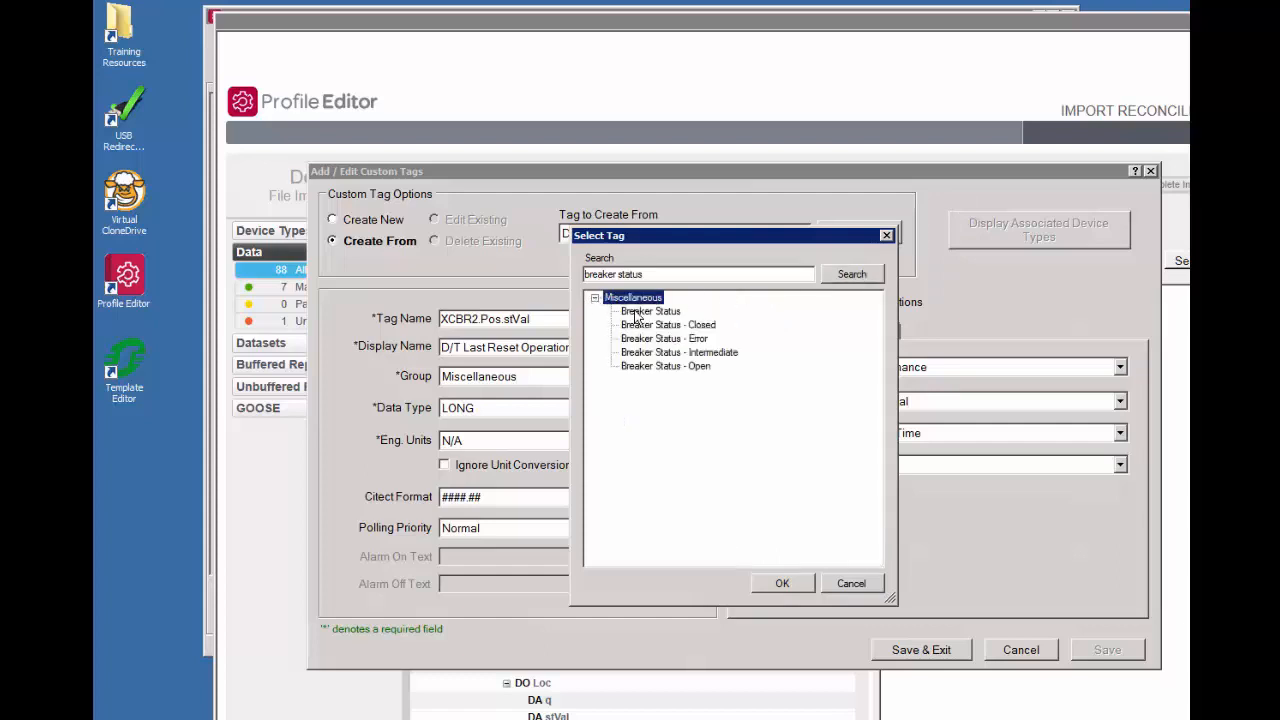
pyautogui.click(630, 312)
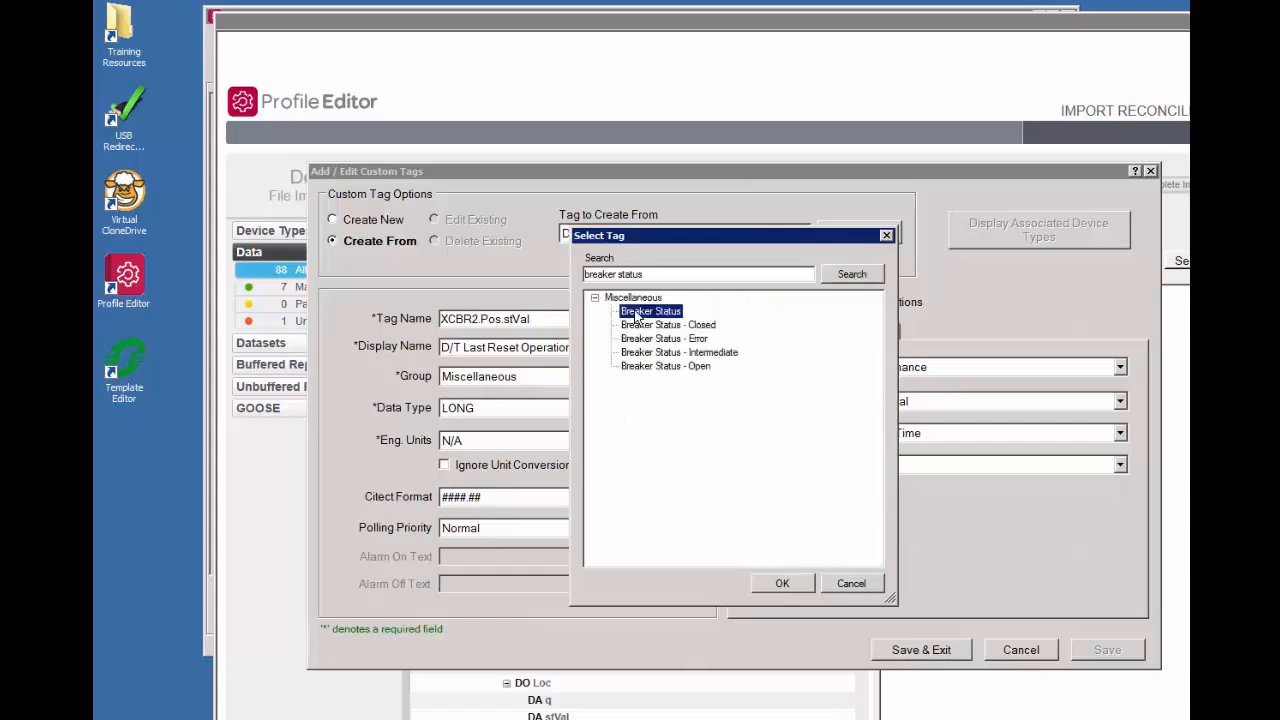
pyautogui.click(789, 583)
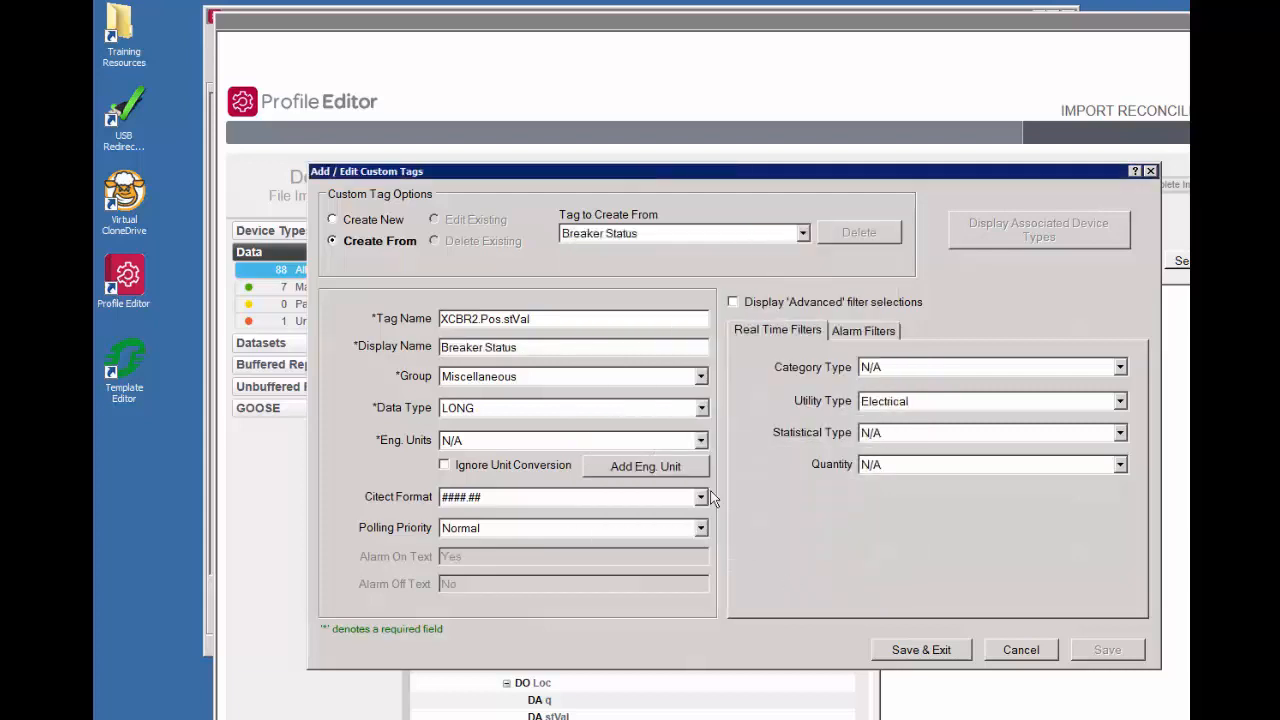
# - Set the custom tag's display name to Breaker Status CB2
pyautogui.click(534, 344)
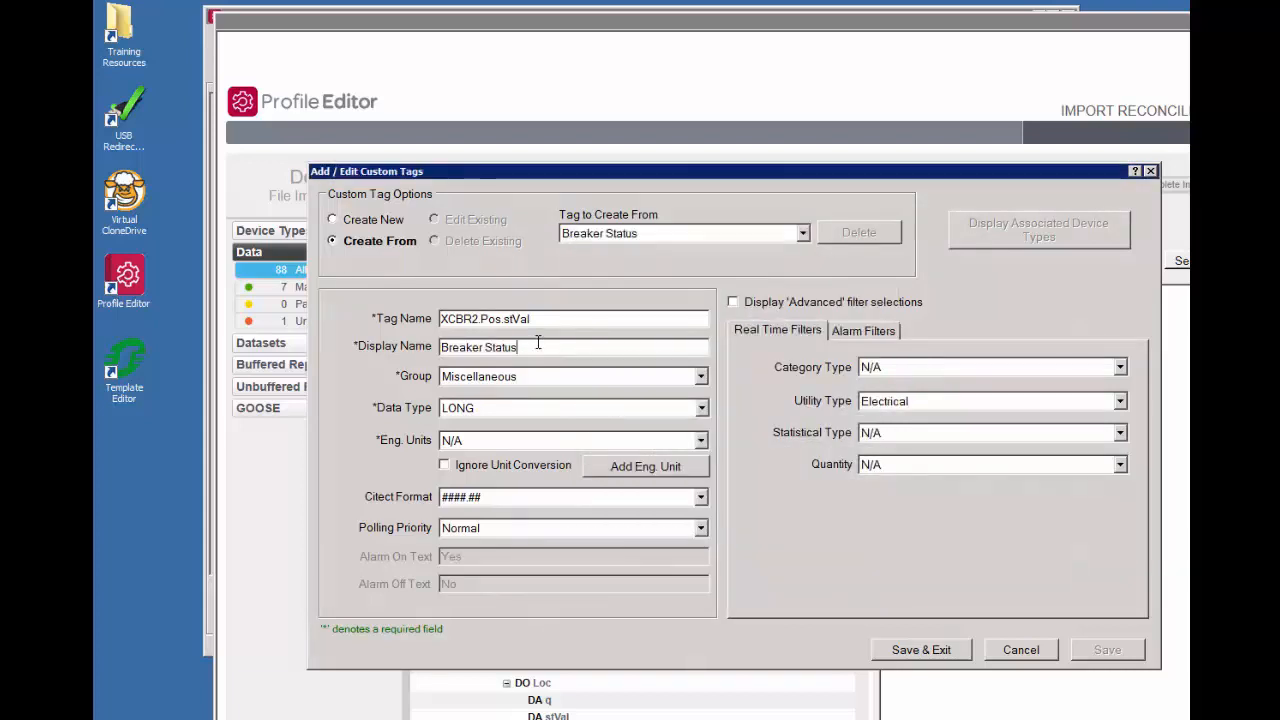
pyautogui.write('CB')
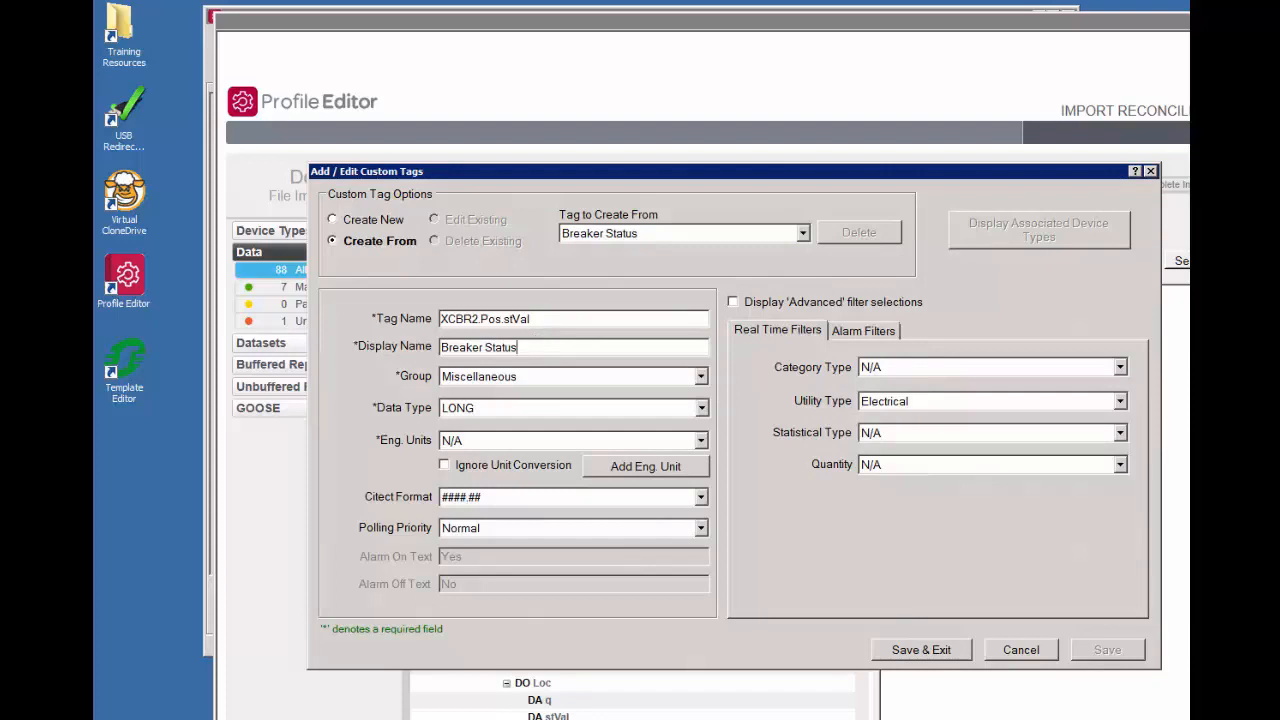
pyautogui.write('2')
# - Change the tag name to XCBR2\Pos, then save the custom tag and close its editor
pyautogui.click(573, 322)
pyautogui.press('Left')
pyautogui.press('Left')
pyautogui.press('Right')
pyautogui.press('Right')
pyautogui.press('Right')
pyautogui.press('Right')
pyautogui.press('BackSpace')
pyautogui.press('BackSpace')
pyautogui.press('BackSpace')
pyautogui.press('BackSpace')
pyautogui.press('BackSpace')
pyautogui.click(926, 652)
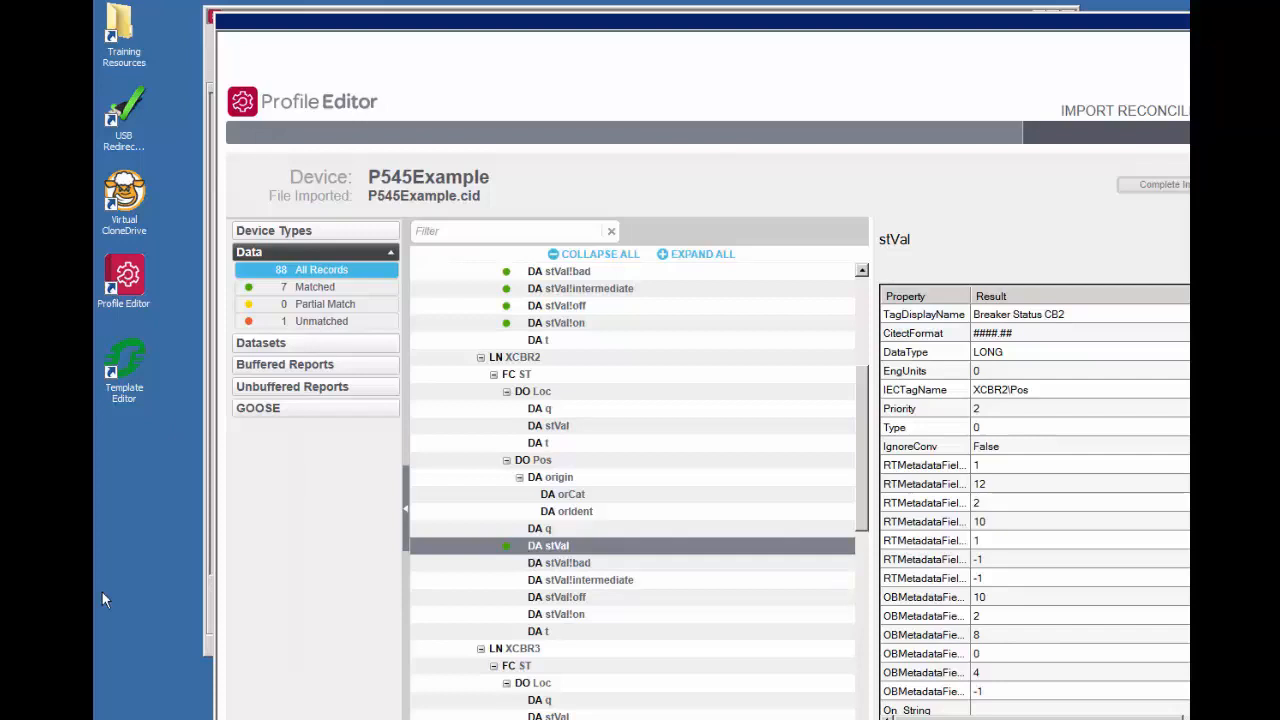
# - Open a custom tag for the XCBR2 Pos stVal!bad attribute and choose to create it from an existing tag
pyautogui.click(576, 565)
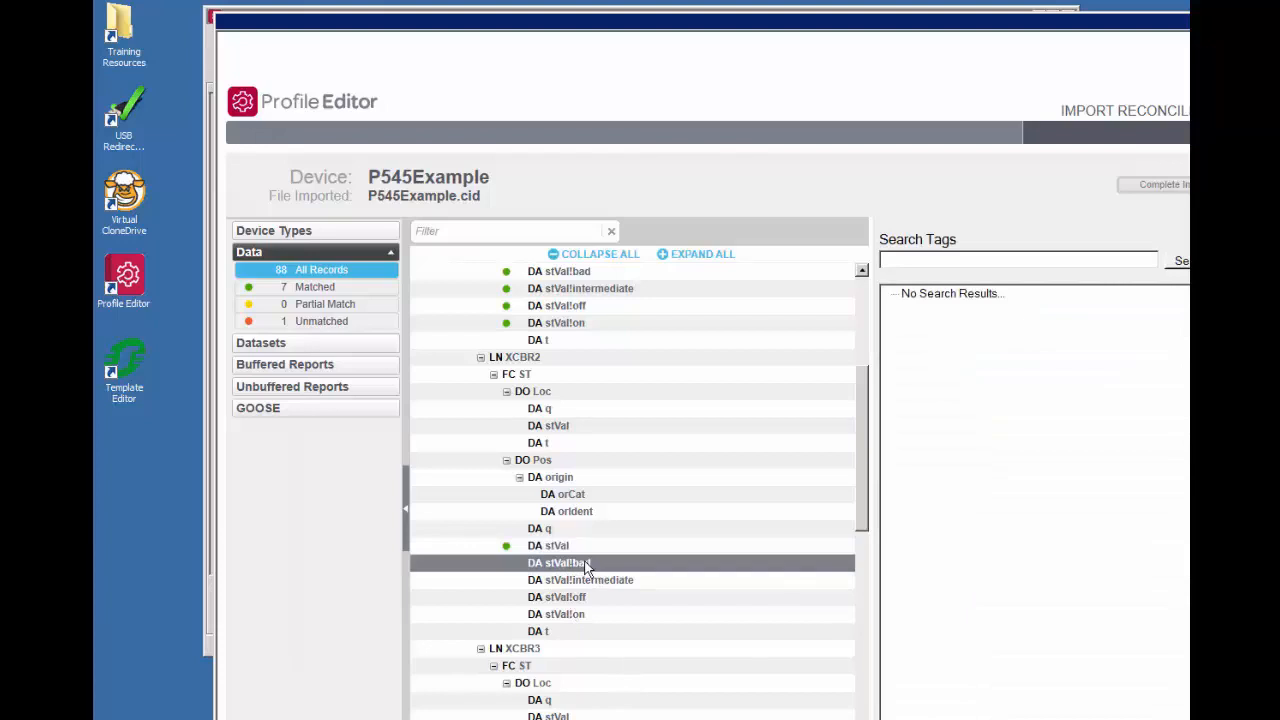
pyautogui.doubleClick(603, 565)
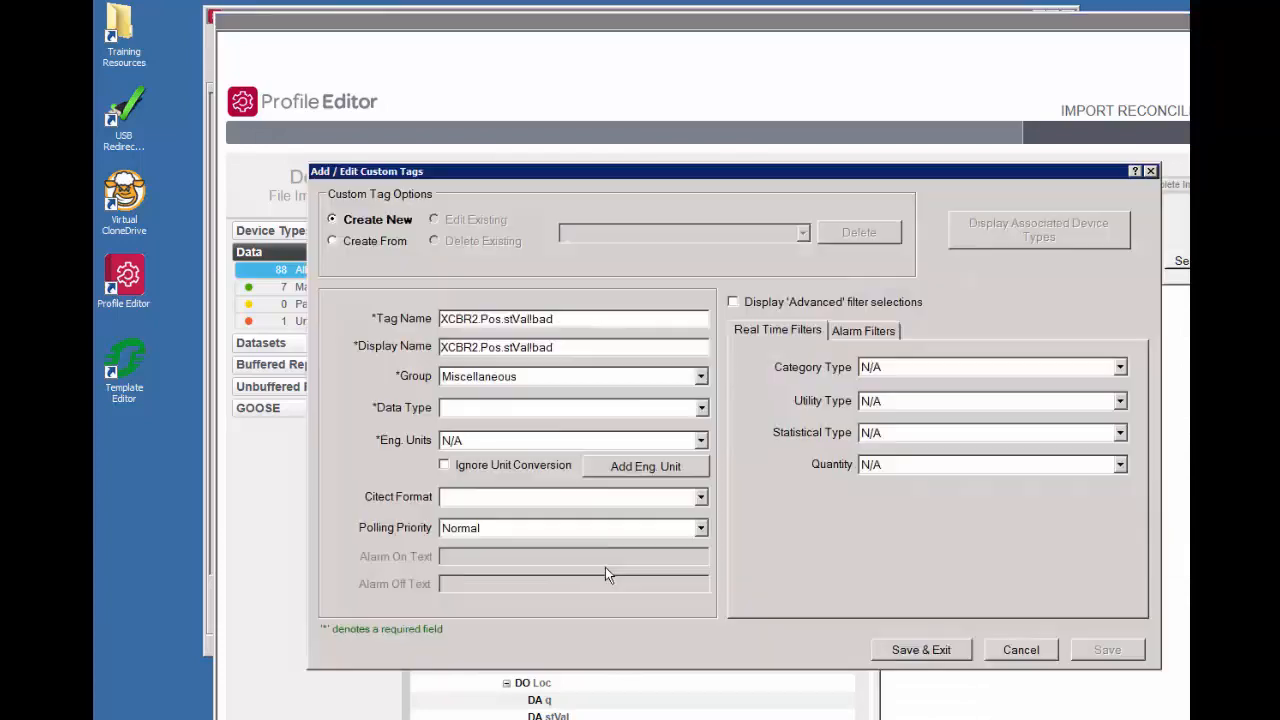
pyautogui.click(349, 242)
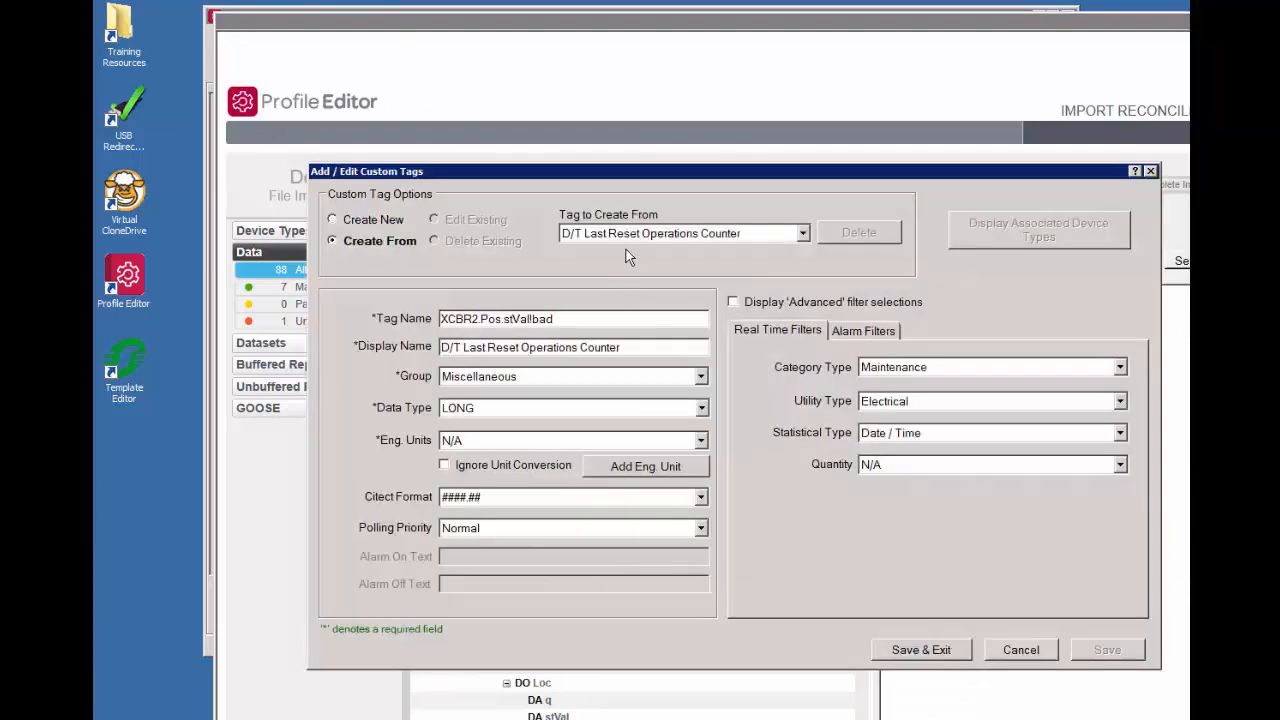
# - Search the source tags for "breaker status" and choose Breaker Status - Error as the tag to create from
pyautogui.click(618, 234)
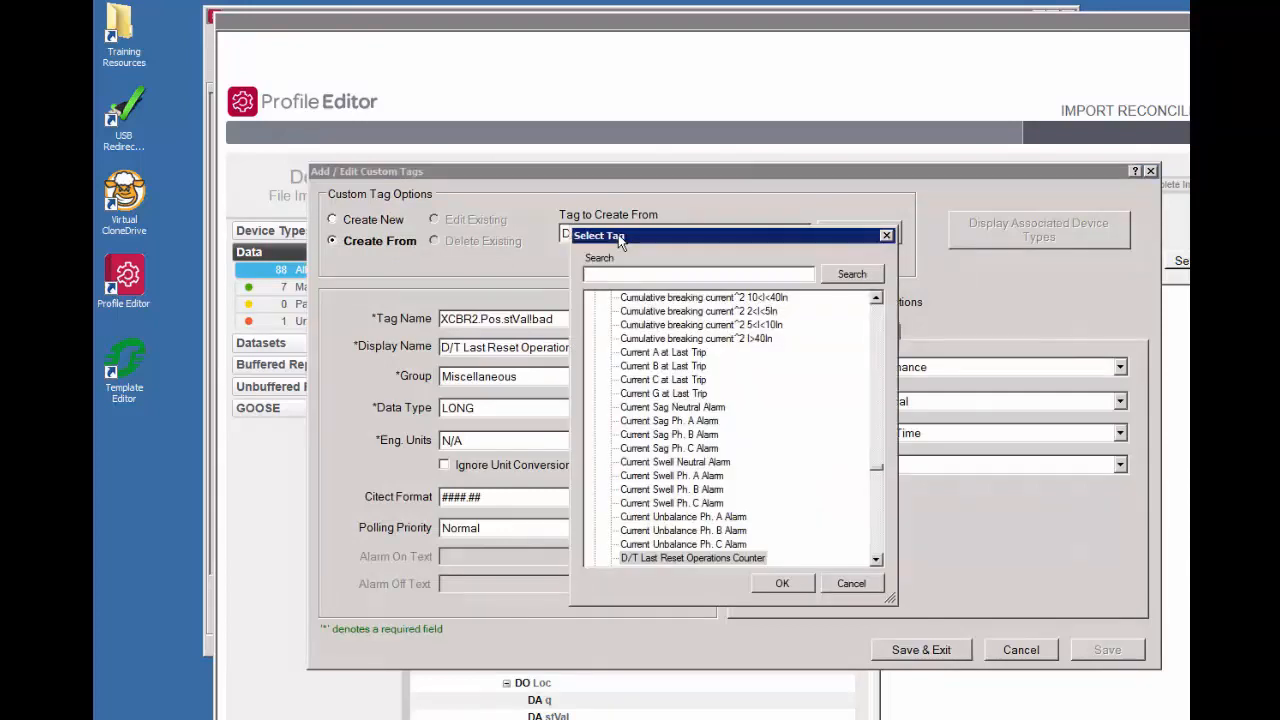
pyautogui.write('beraker status')
pyautogui.click(841, 278)
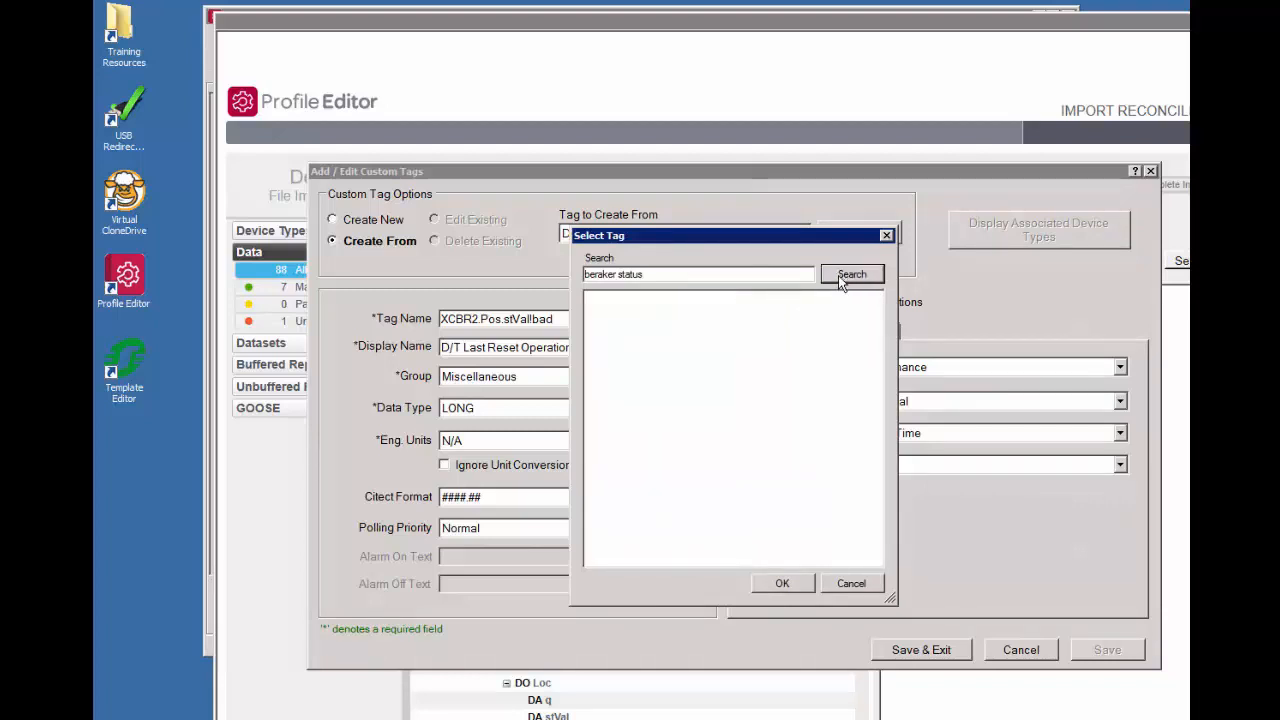
pyautogui.click(602, 275)
pyautogui.press('BackSpace')
pyautogui.write('r')
pyautogui.click(842, 276)
pyautogui.click(596, 299)
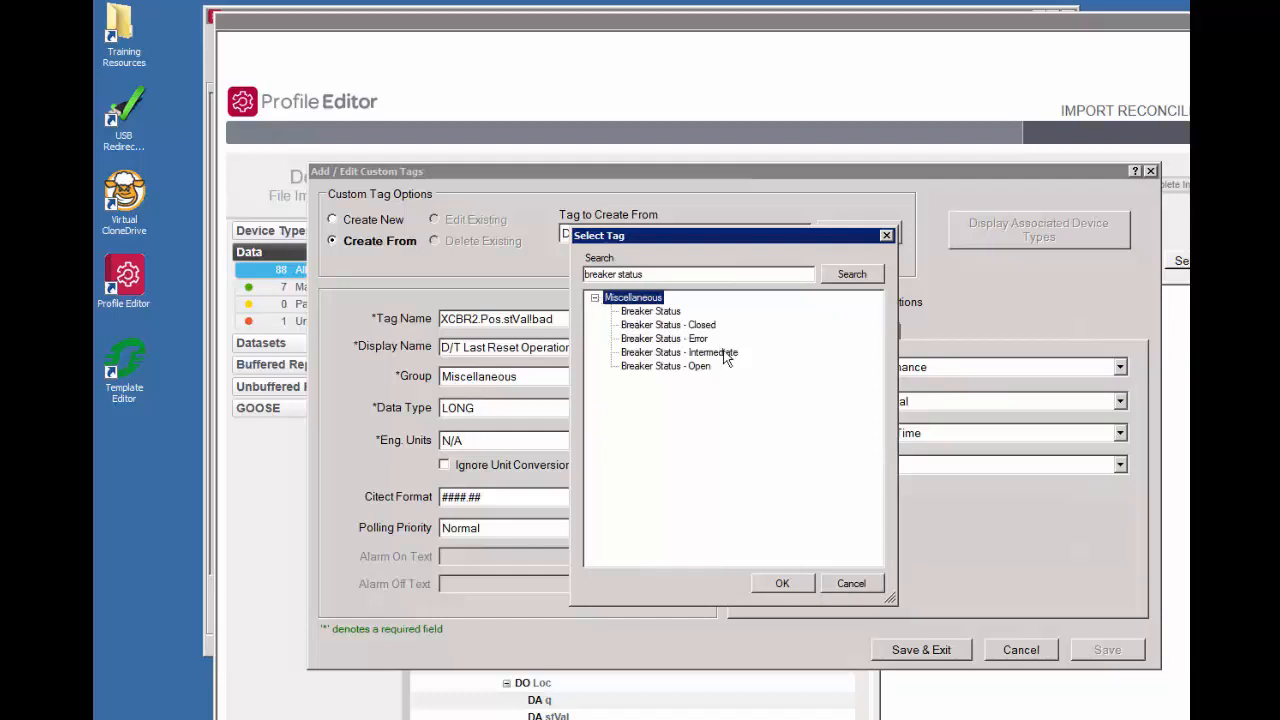
pyautogui.click(705, 340)
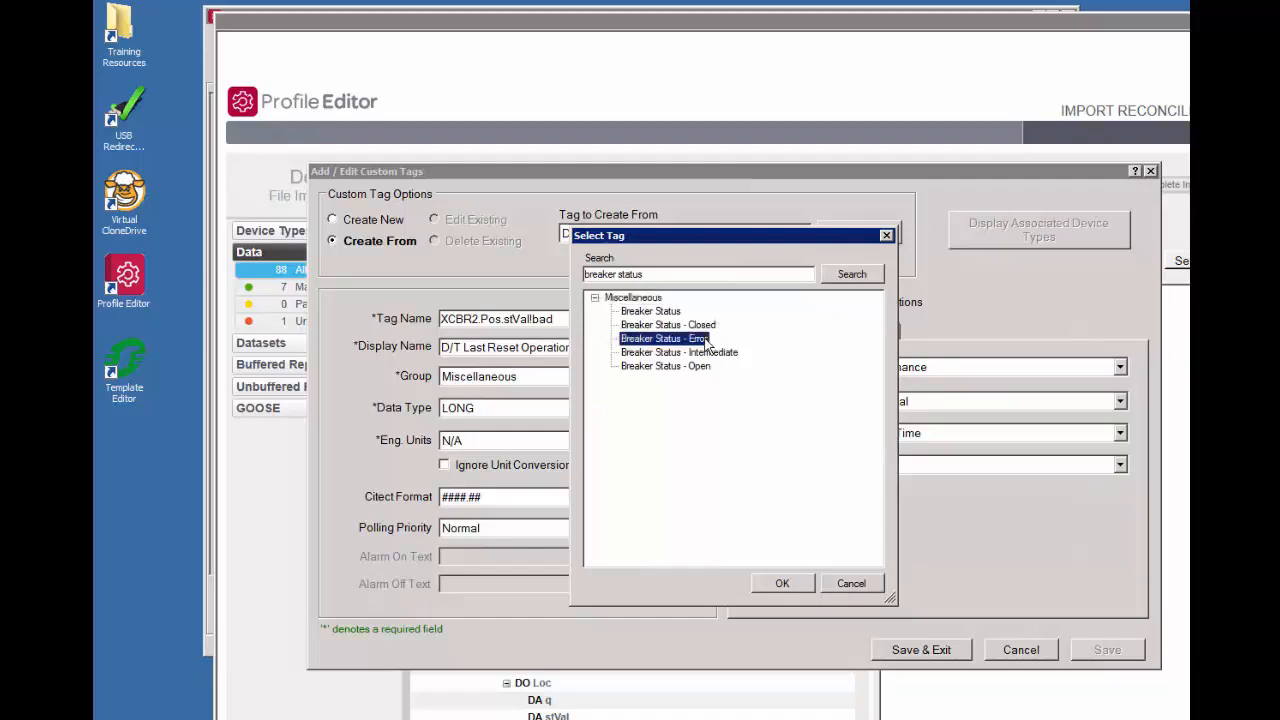
pyautogui.click(782, 584)
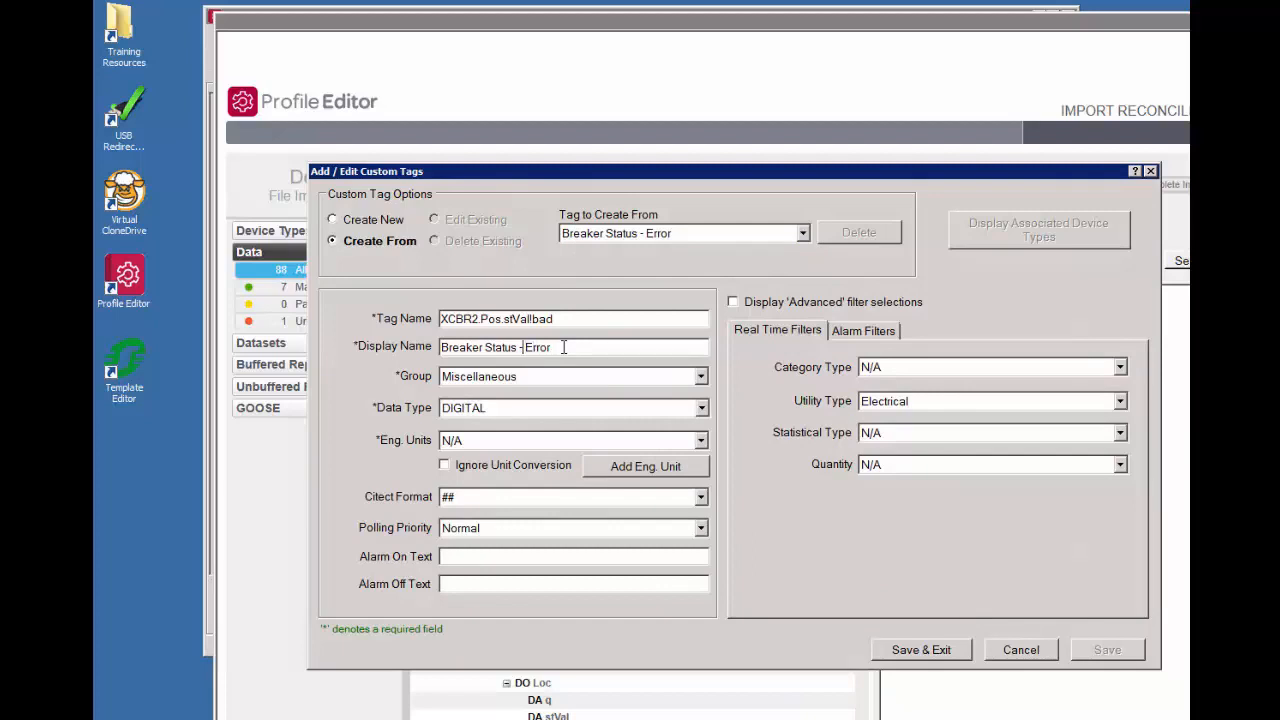
# - Set the display name to Breaker Status CB2 - Error and the tag name to XCBR2\Pos_Error, then save the custom tag and close its editor
pyautogui.write('CB2')
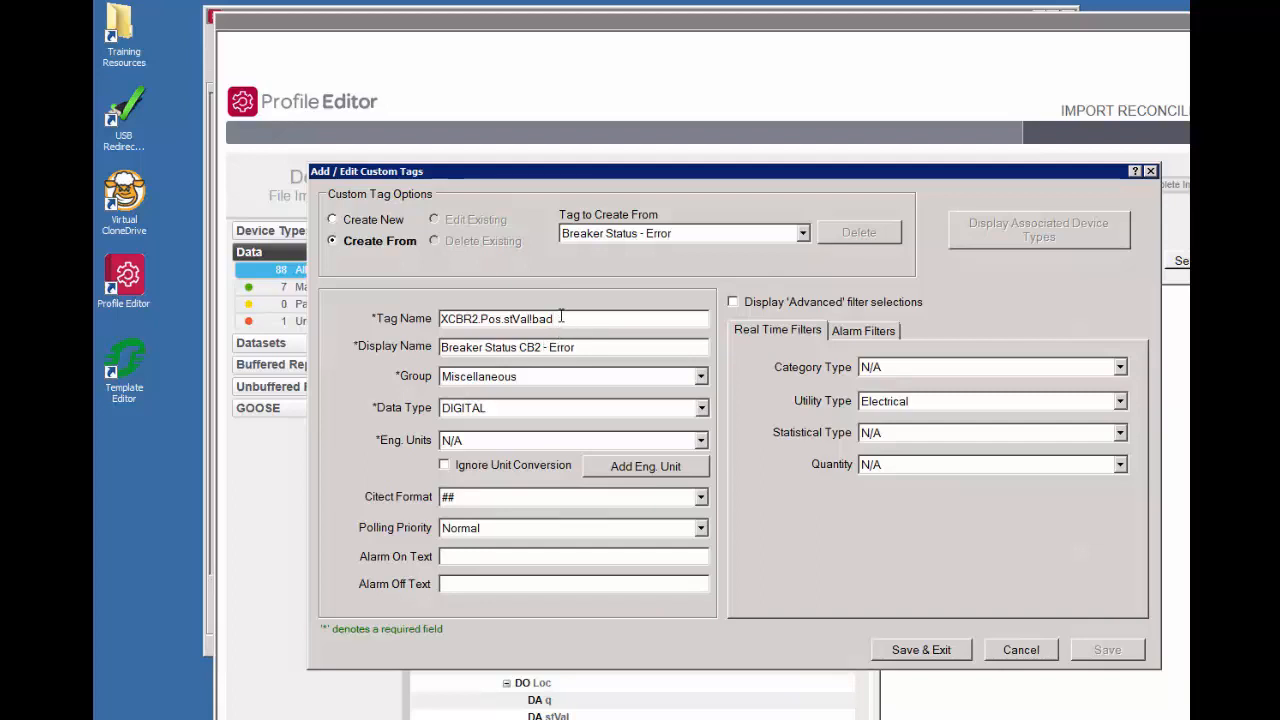
pyautogui.press('BackSpace')
pyautogui.press('BackSpace')
pyautogui.press('BackSpace')
pyautogui.press('BackSpace')
pyautogui.press('BackSpace')
pyautogui.press('BackSpace')
pyautogui.press('BackSpace')
pyautogui.press('BackSpace')
pyautogui.press('BackSpace')
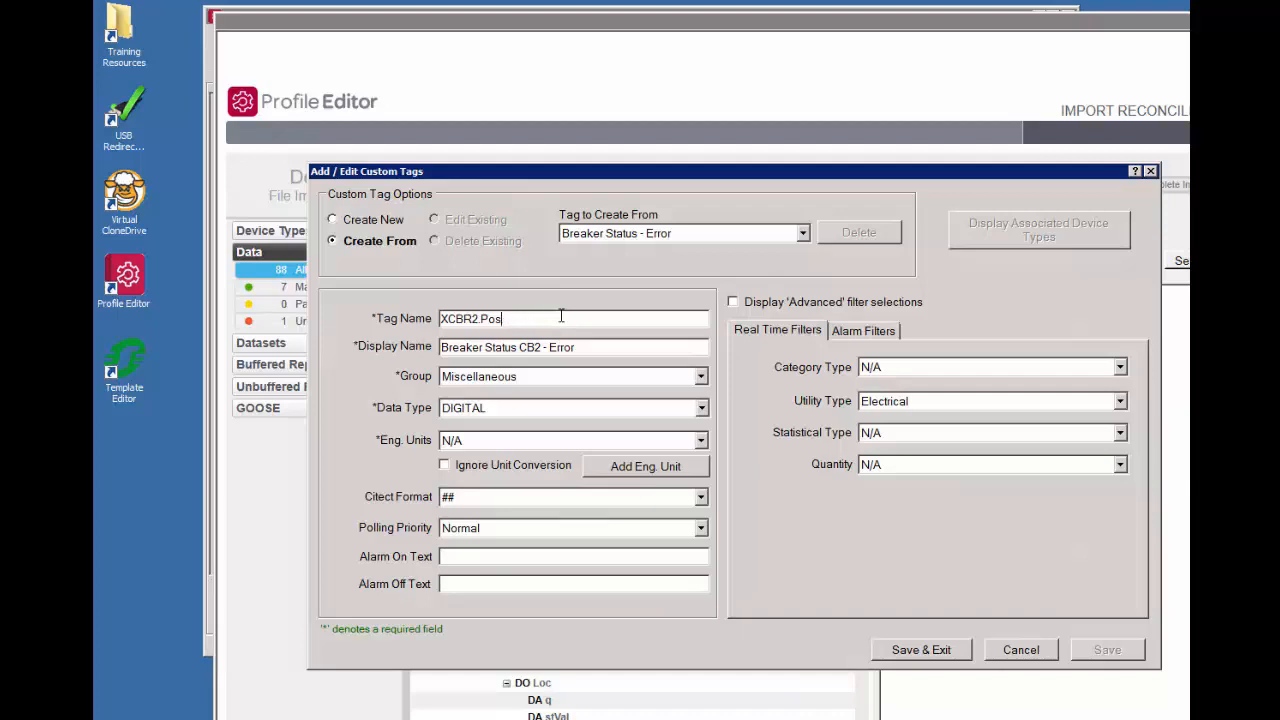
pyautogui.write('_Error')
pyautogui.press('BackSpace')
pyautogui.write('\\')
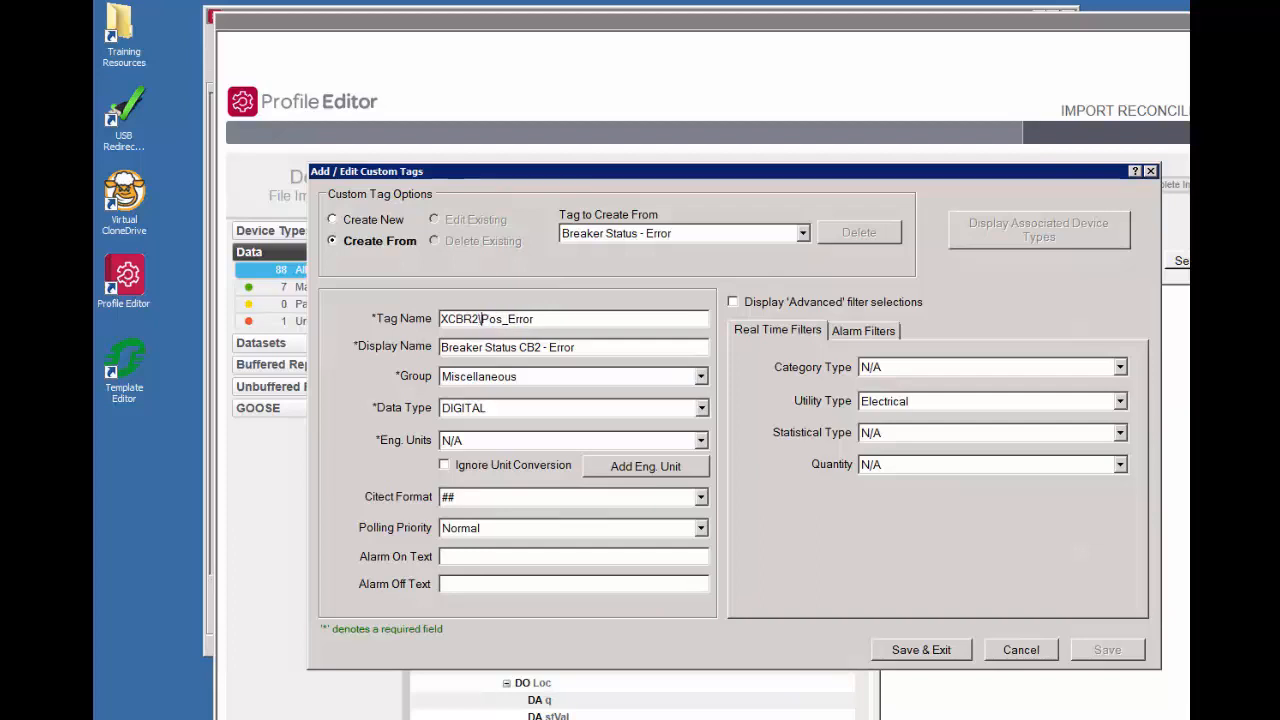
pyautogui.click(910, 650)
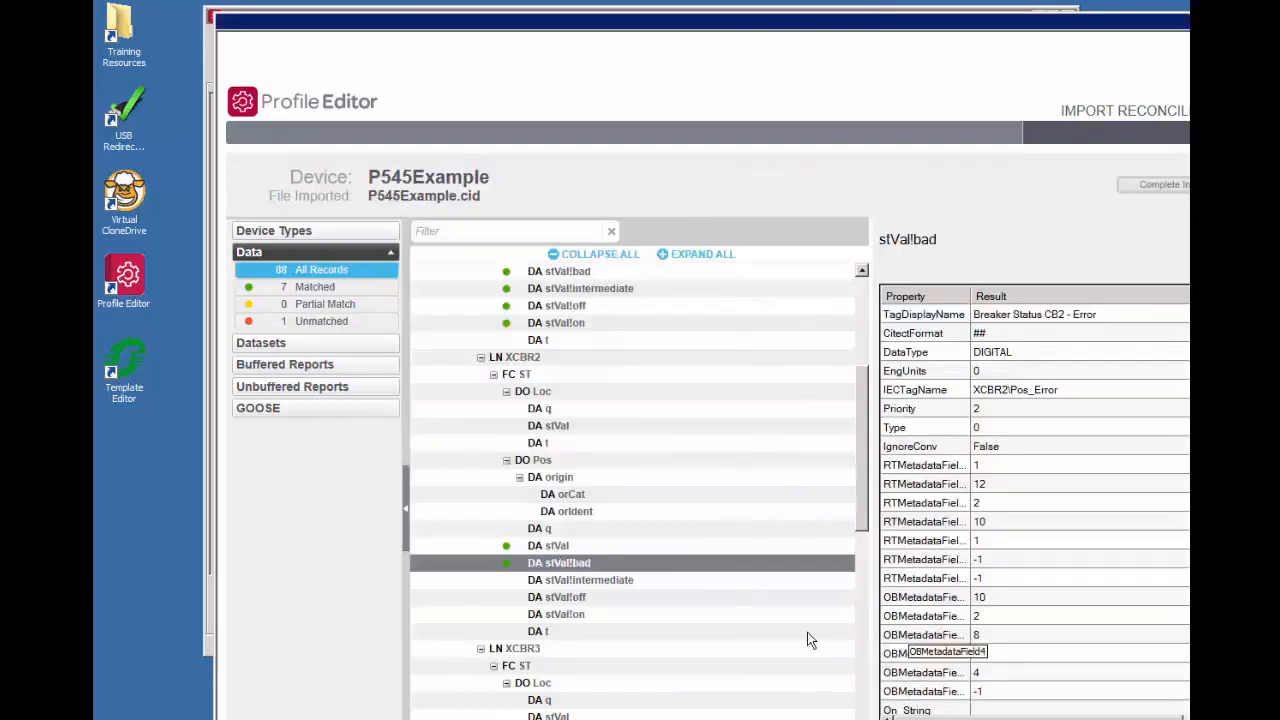
# - Open a custom tag for the XCBR2 Pos stVal!intermediate attribute and choose to create it from an existing tag
pyautogui.click(617, 581)
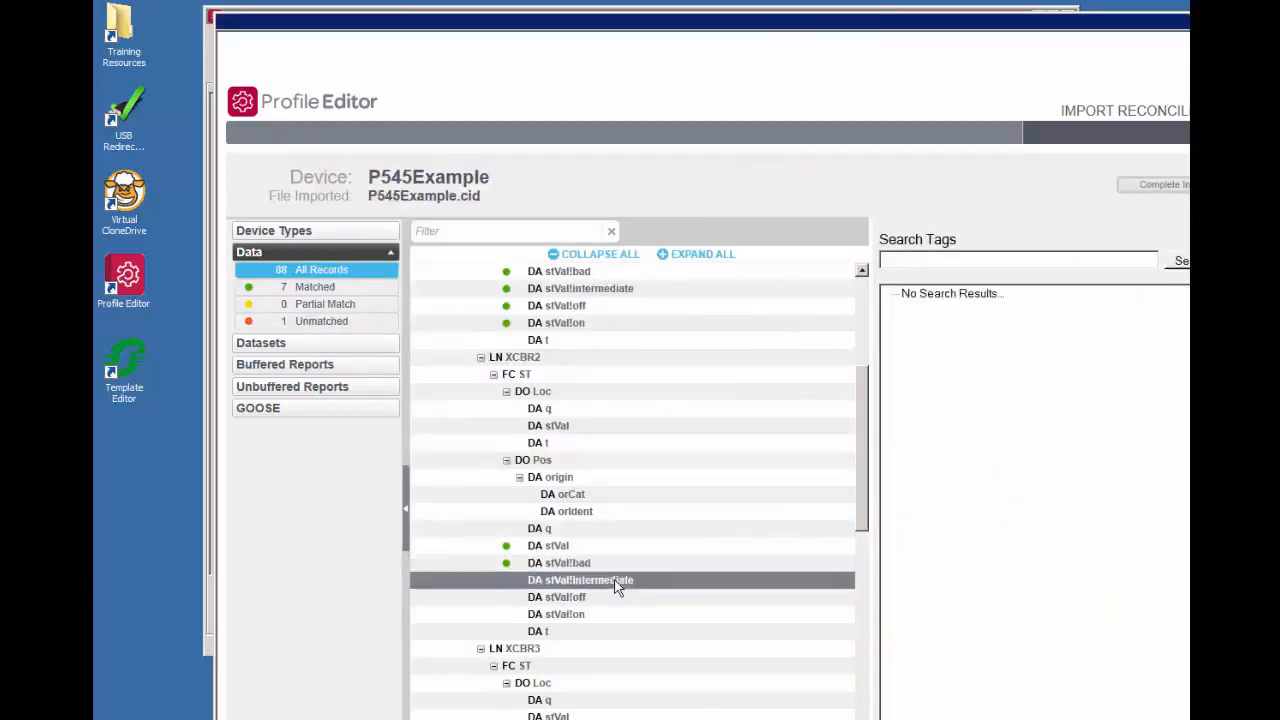
pyautogui.rightClick(615, 583)
pyautogui.click(655, 589)
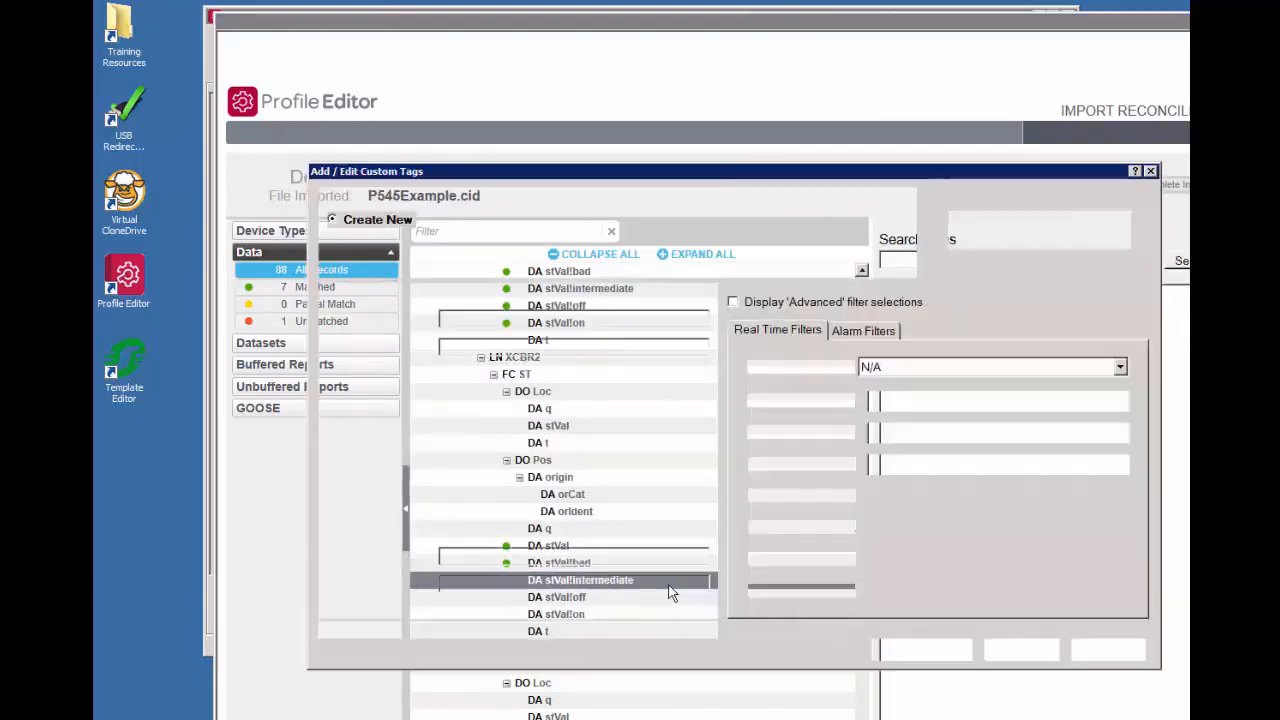
pyautogui.click(389, 242)
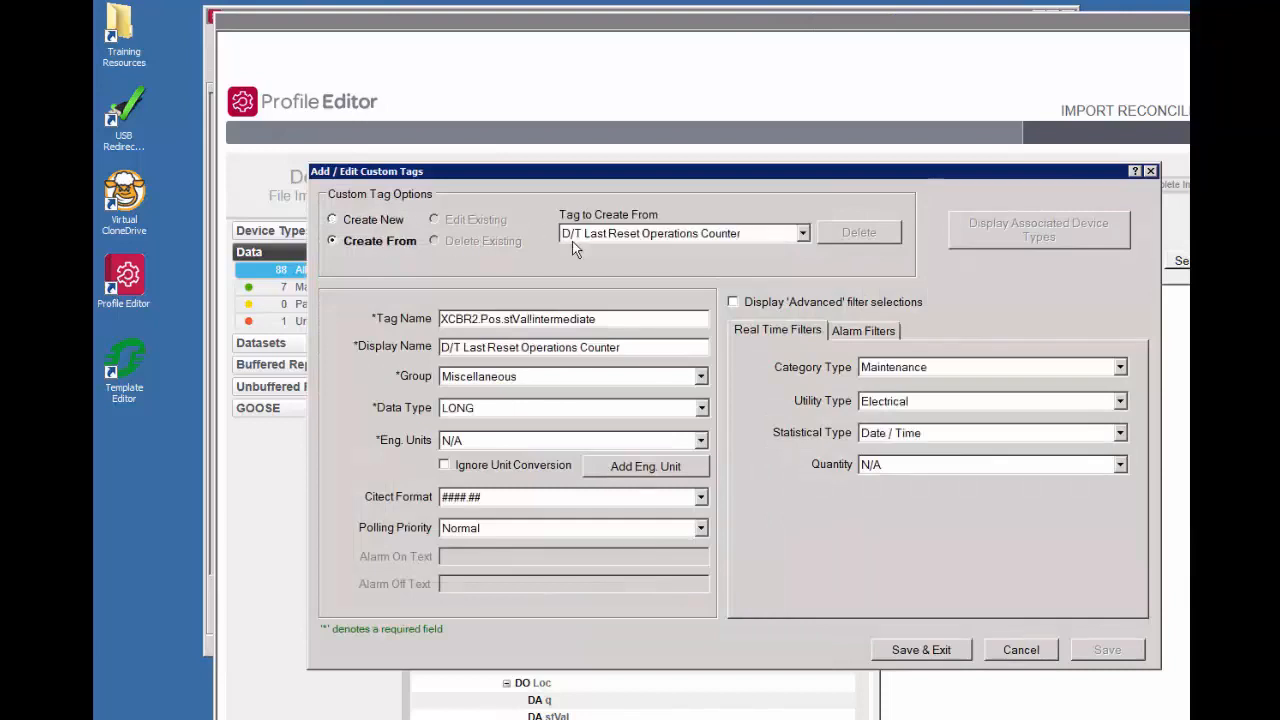
# - Search the source tags for "breaker status" and choose Breaker Status - Intermediate as the tag to create from
pyautogui.click(607, 240)
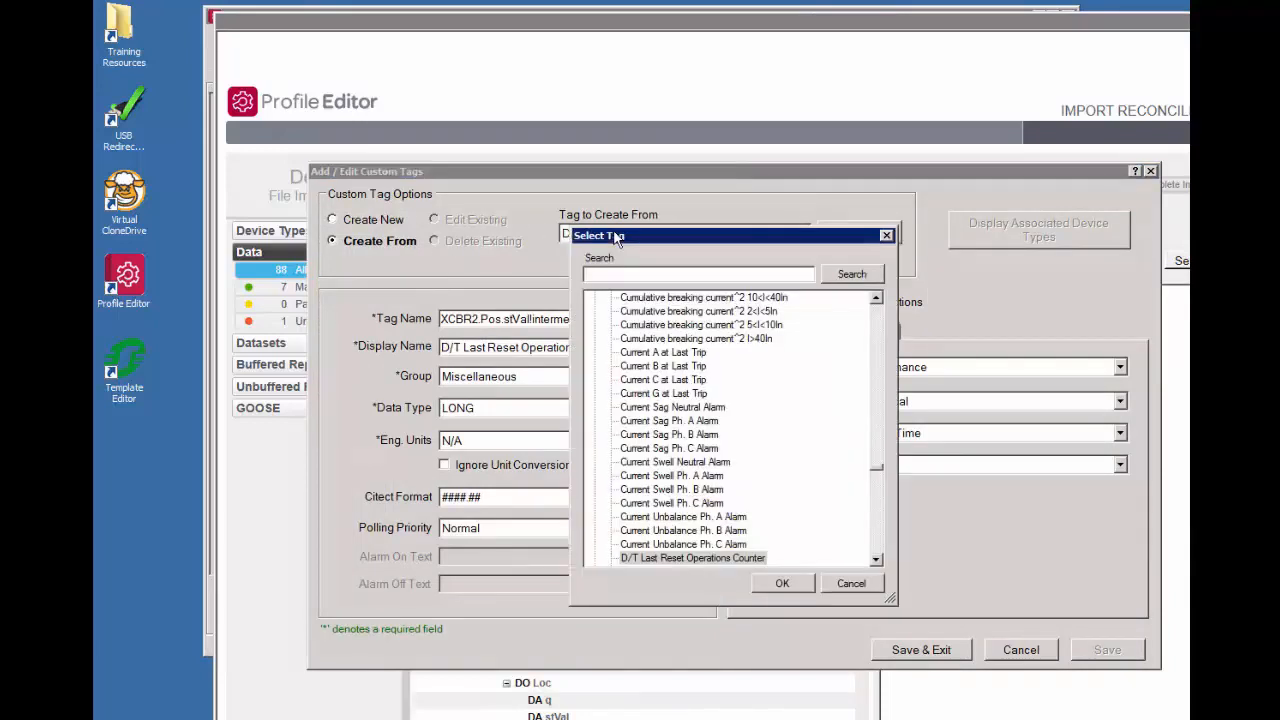
pyautogui.write('breaker status')
pyautogui.click(849, 275)
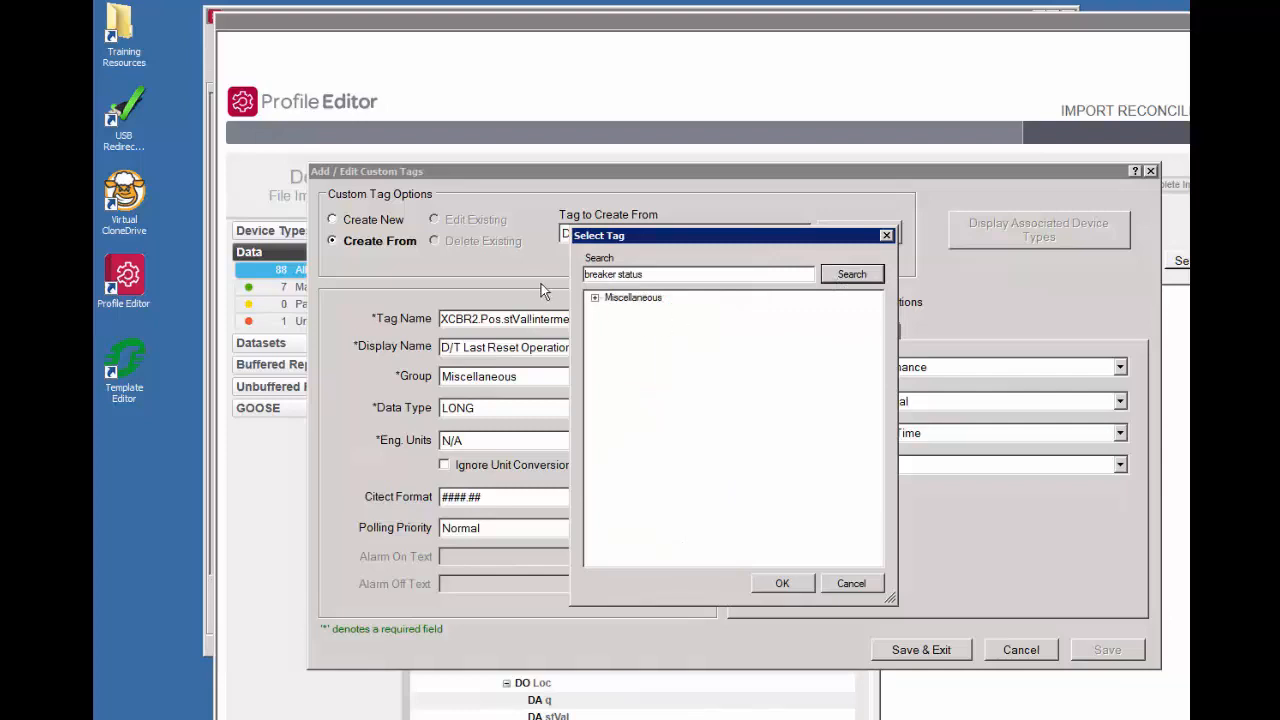
pyautogui.click(595, 298)
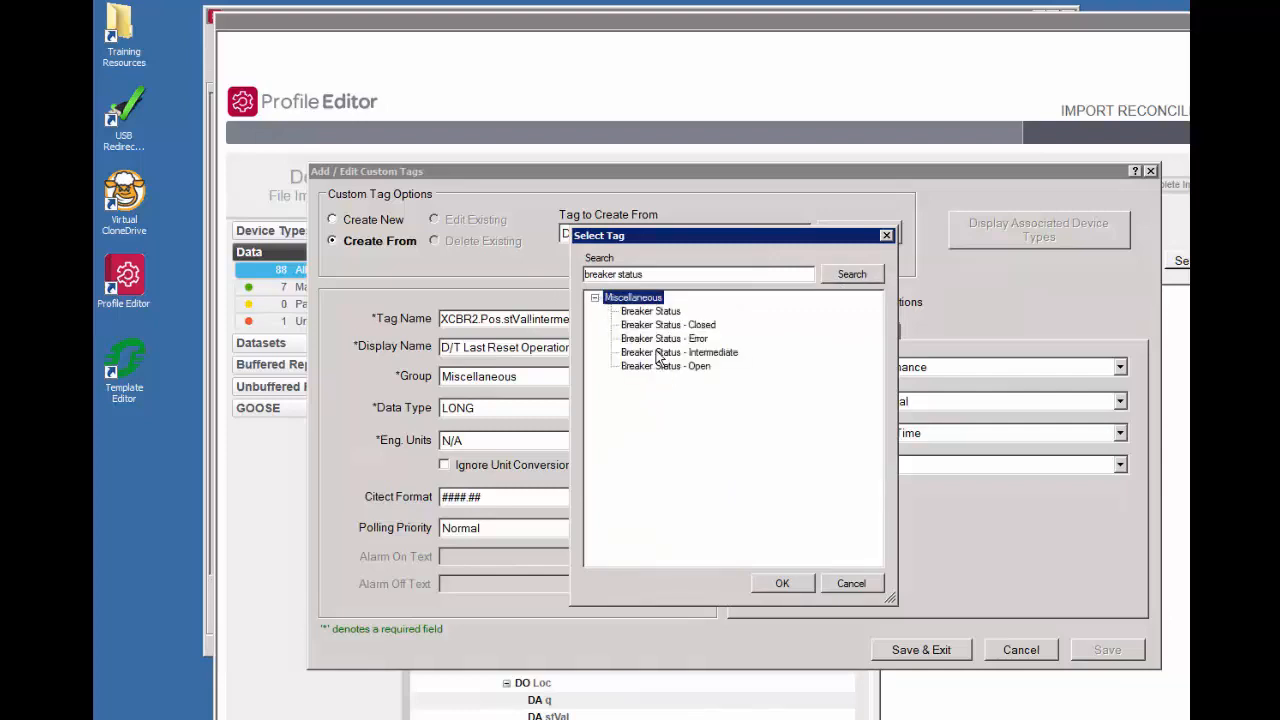
pyautogui.click(664, 353)
pyautogui.click(783, 583)
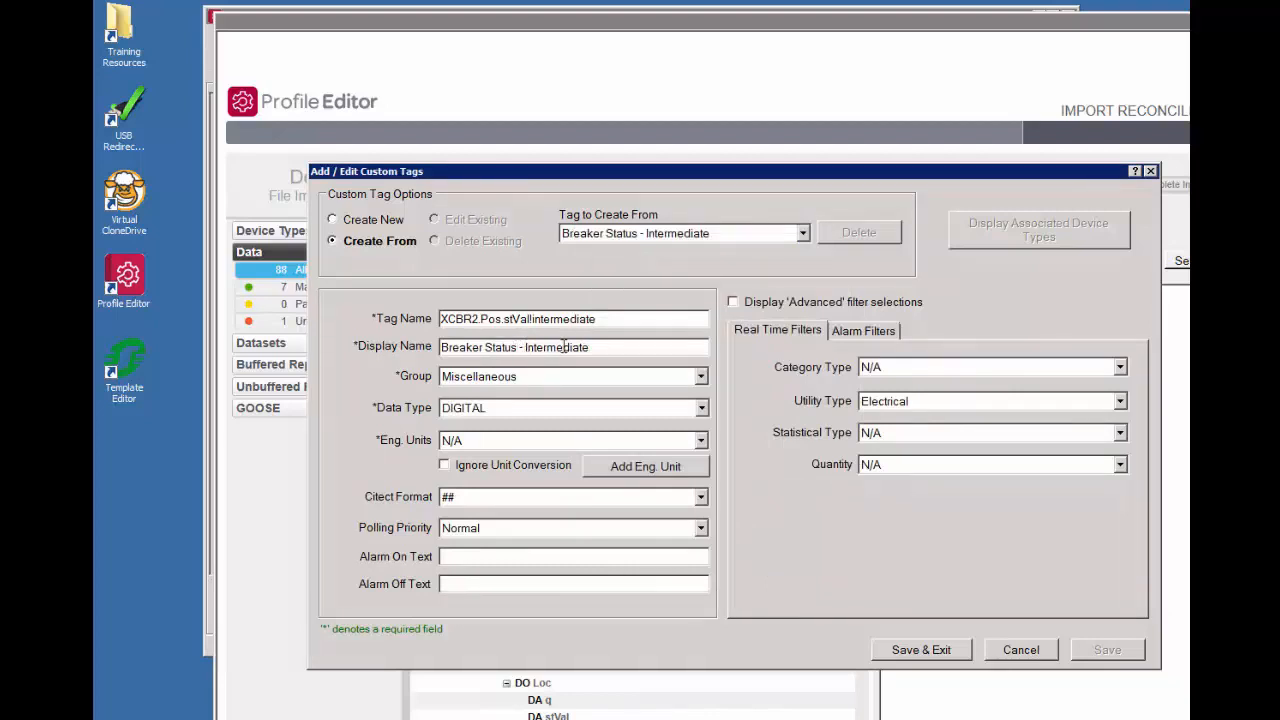
# - Set the custom tag's display name to Breaker Status CB2 - Intermediate
pyautogui.write('cb2')
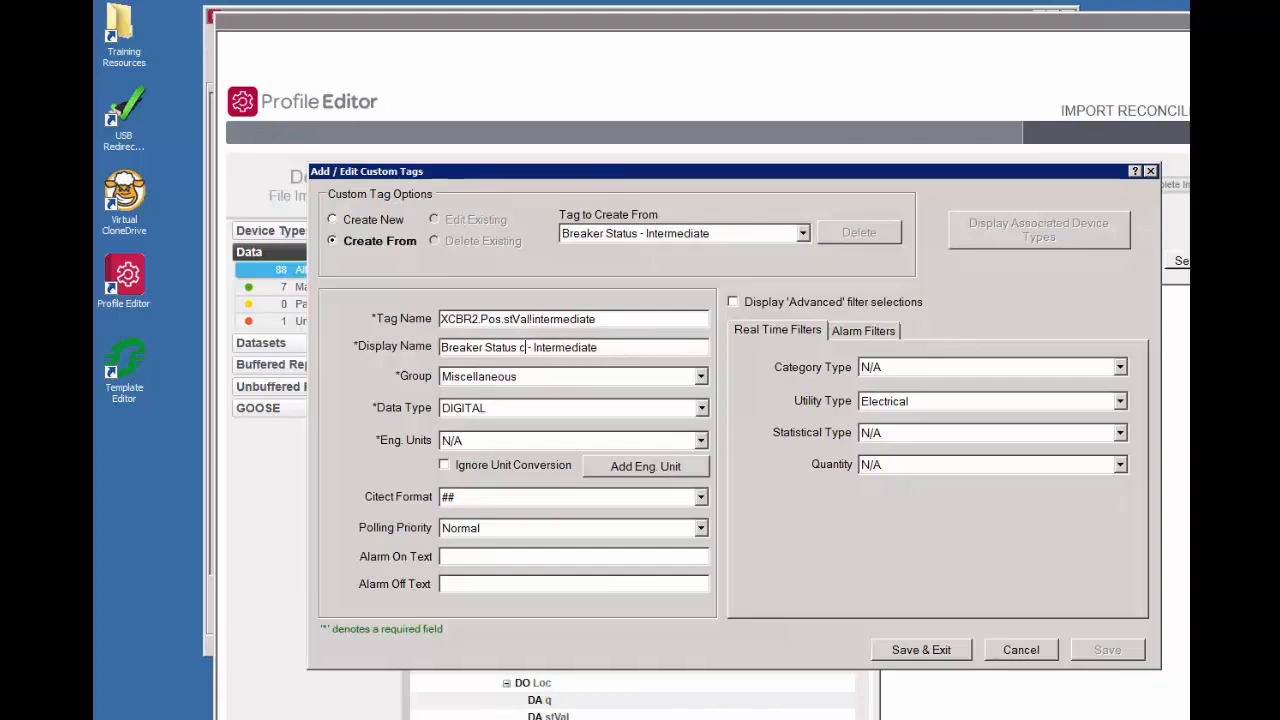
pyautogui.press('BackSpace')
pyautogui.press('BackSpace')
pyautogui.press('BackSpace')
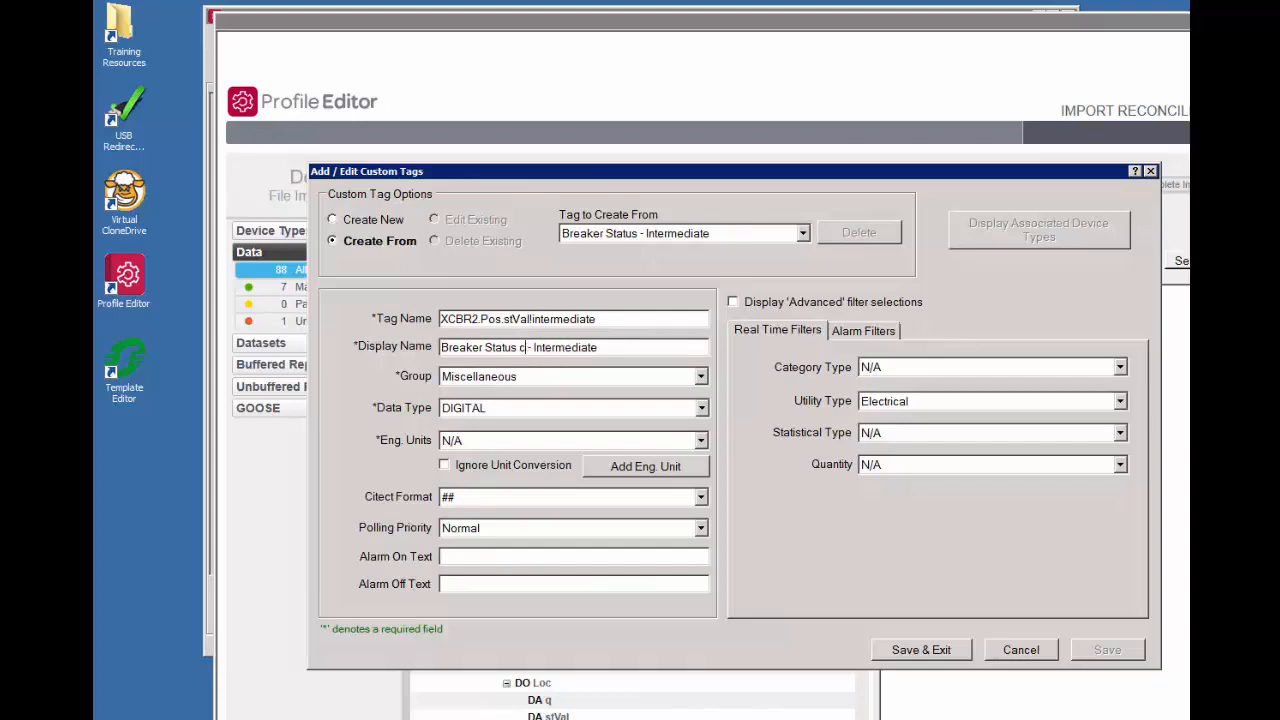
pyautogui.write('CB2')
# - Change the tag name to XCBR2\Pos_Intermediate, then save the custom tag and close its editor
pyautogui.press('BackSpace')
pyautogui.press('BackSpace')
pyautogui.press('BackSpace')
pyautogui.press('BackSpace')
pyautogui.press('BackSpace')
pyautogui.press('BackSpace')
pyautogui.press('BackSpace')
pyautogui.press('BackSpace')
pyautogui.press('BackSpace')
pyautogui.press('BackSpace')
pyautogui.press('BackSpace')
pyautogui.press('BackSpace')
pyautogui.press('BackSpace')
pyautogui.press('BackSpace')
pyautogui.press('BackSpace')
pyautogui.press('BackSpace')
pyautogui.press('BackSpace')
pyautogui.press('BackSpace')
pyautogui.press('BackSpace')
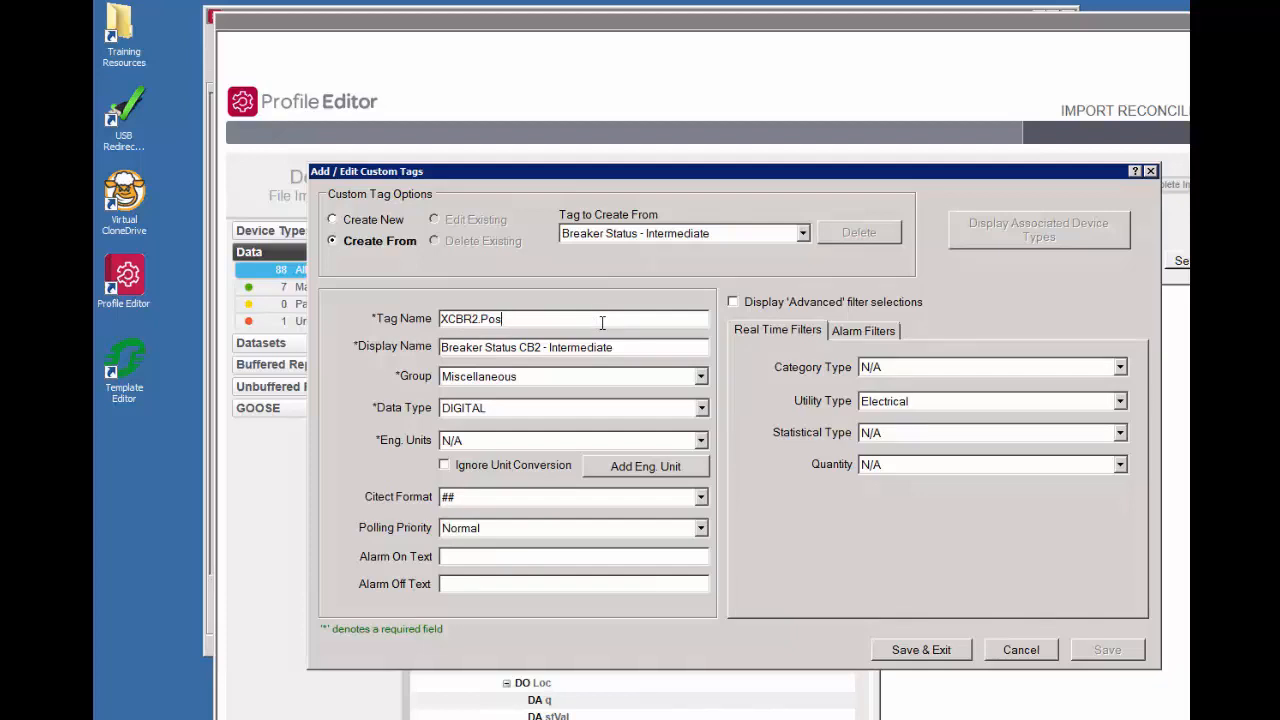
pyautogui.write('_Intermediate')
pyautogui.click(478, 318)
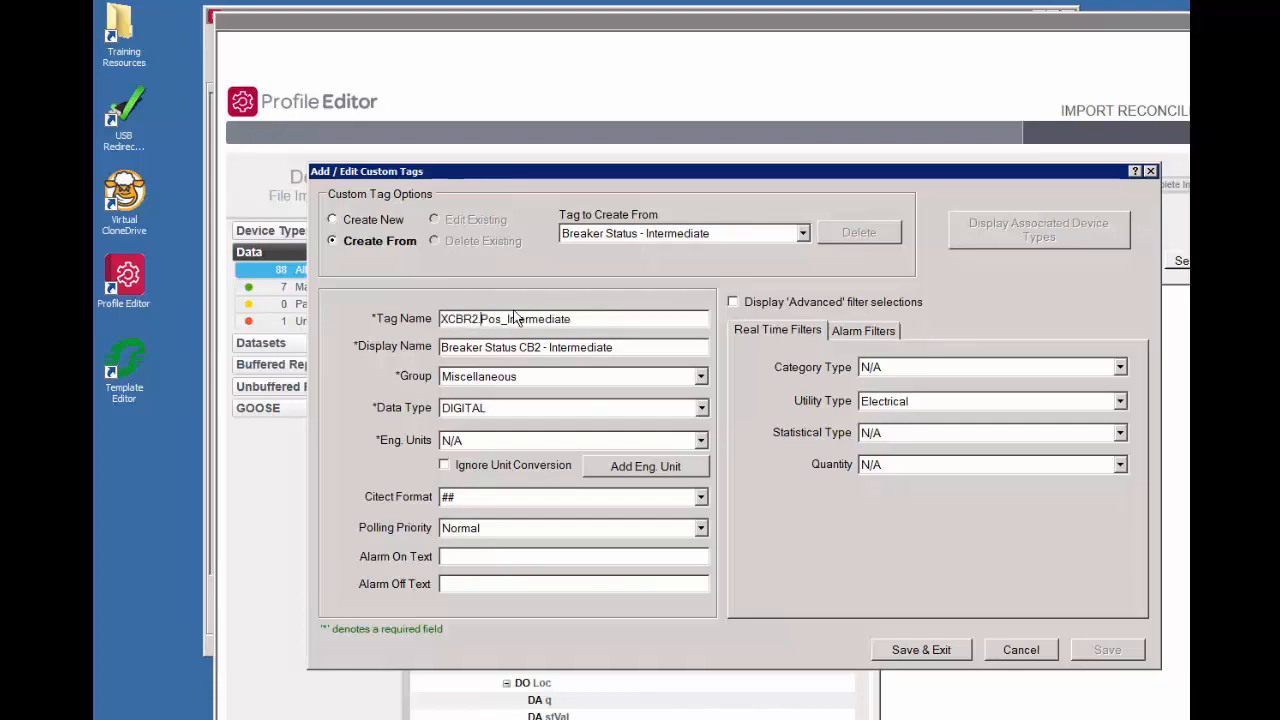
pyautogui.press('BackSpace')
pyautogui.write('\\')
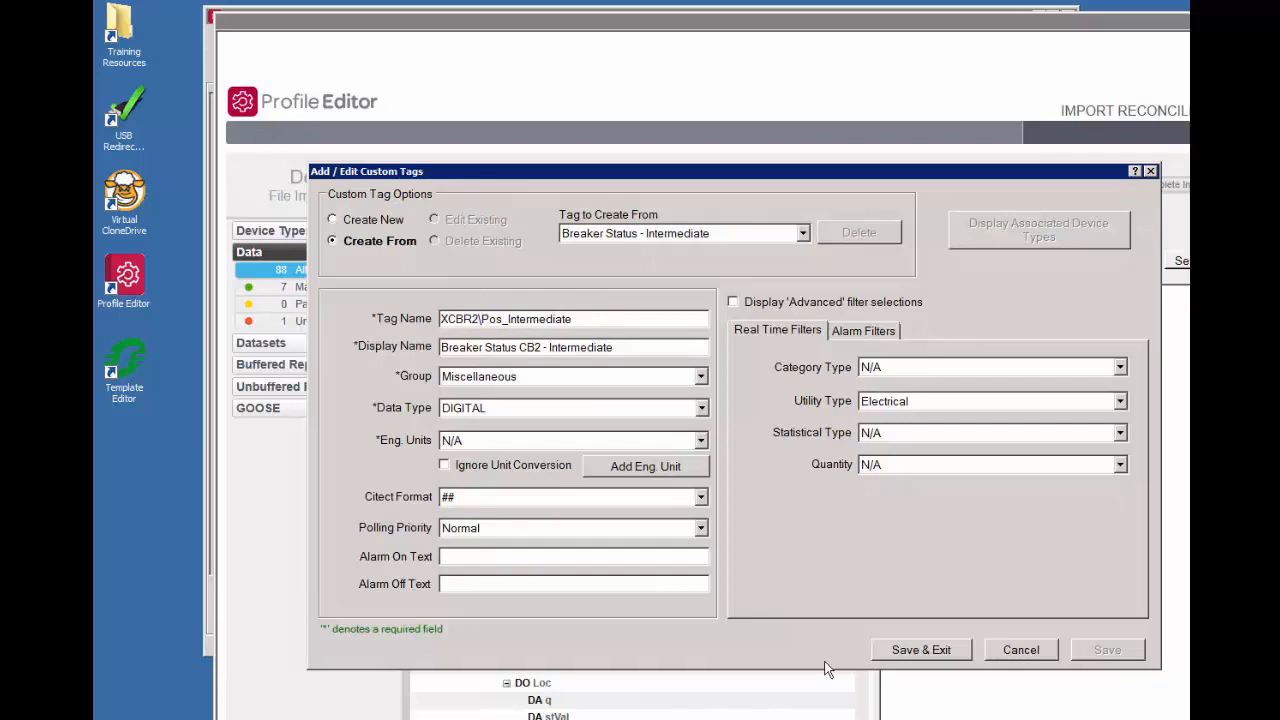
pyautogui.click(935, 651)
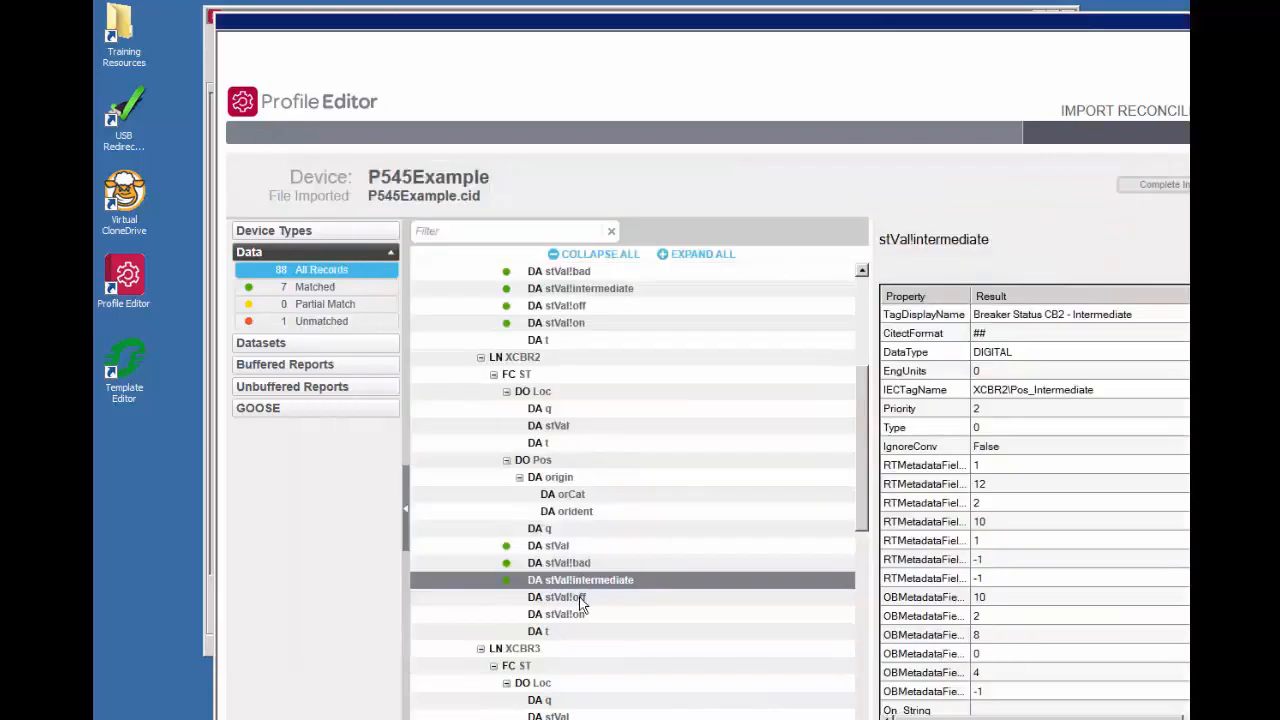
# - Open a custom tag for the XCBR2 Pos stVal!off attribute and choose to create it from an existing tag
pyautogui.click(581, 600)
pyautogui.rightClick(580, 600)
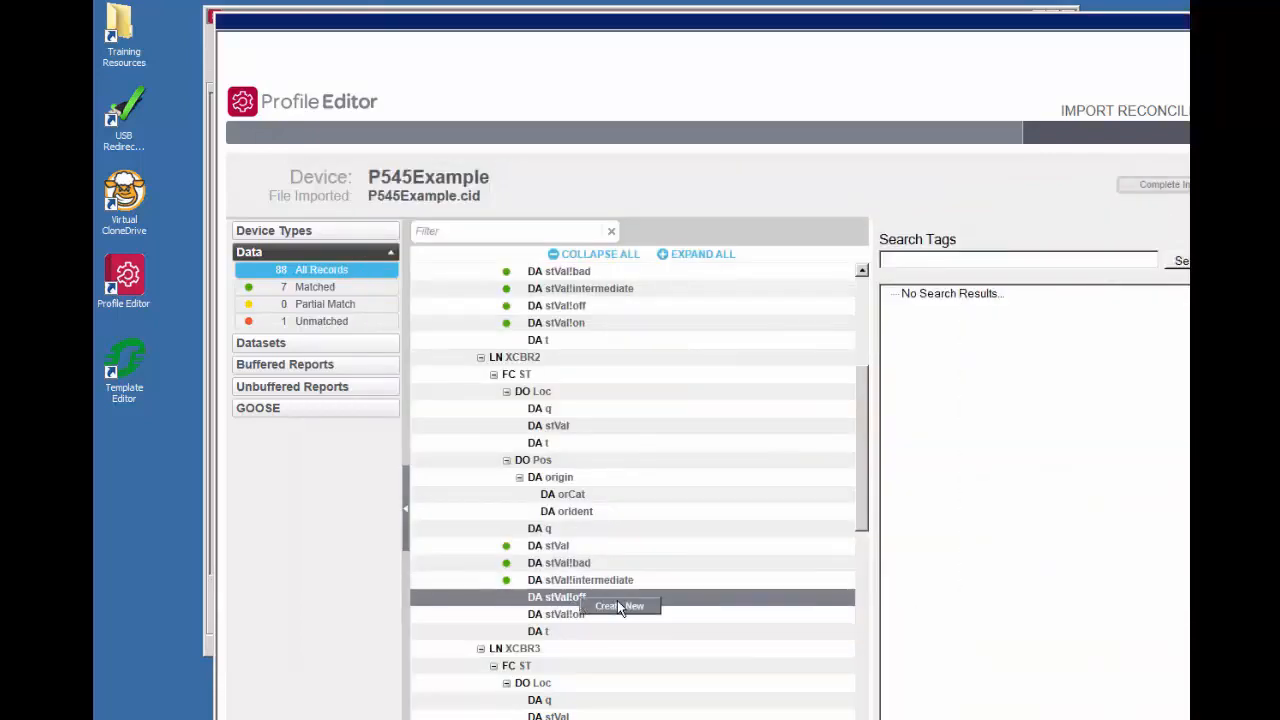
pyautogui.click(617, 600)
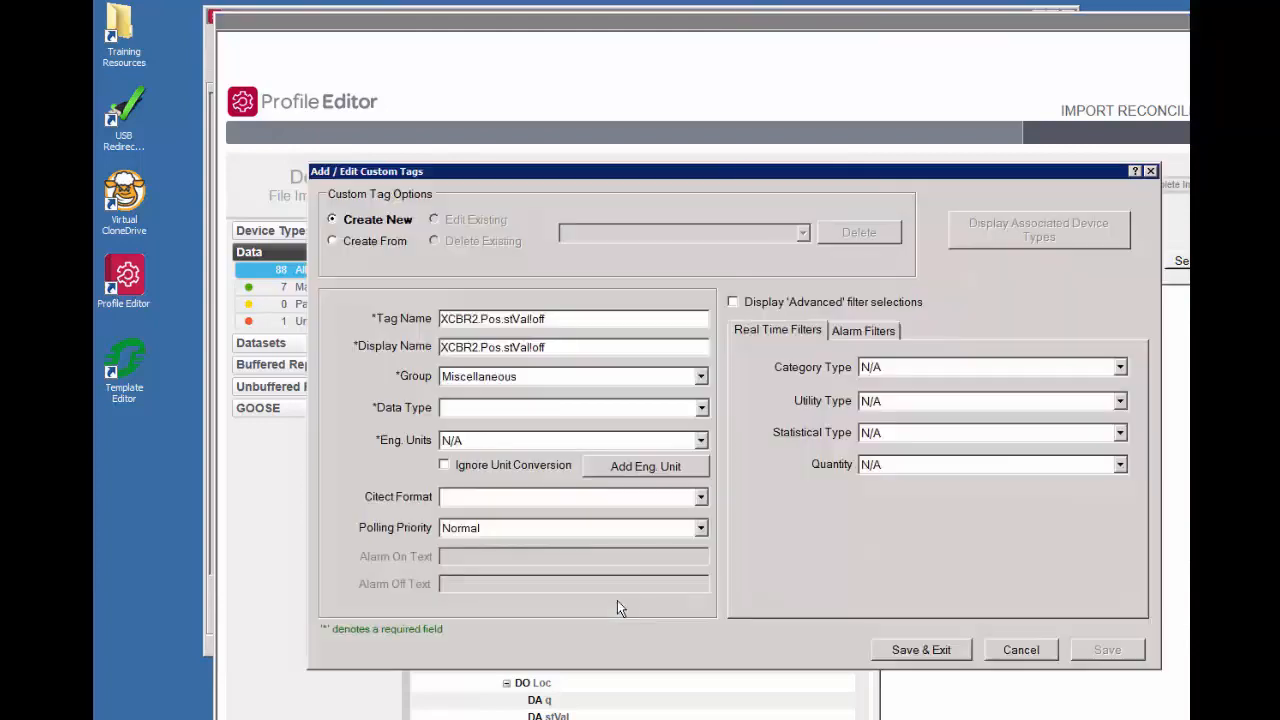
pyautogui.click(352, 243)
# - Search the source tags for "breaker status" and choose Breaker Status - Open as the tag to create from
pyautogui.click(610, 233)
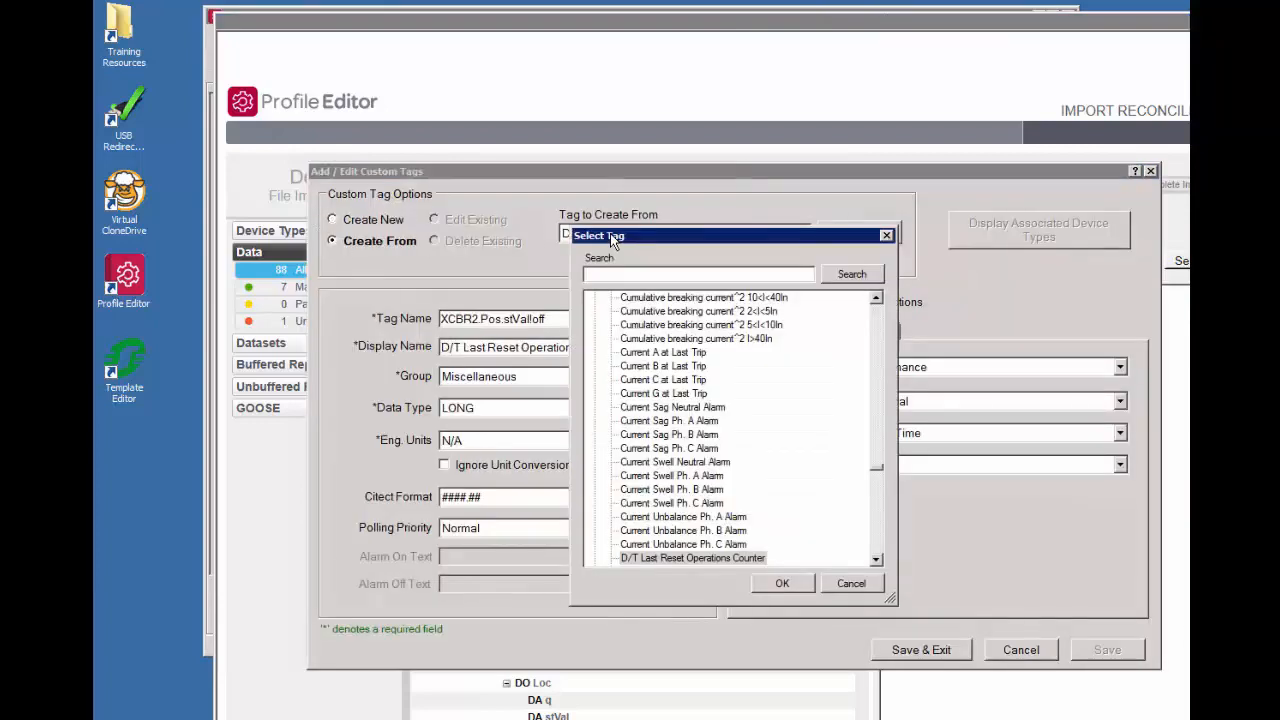
pyautogui.write('breaker status')
pyautogui.click(852, 274)
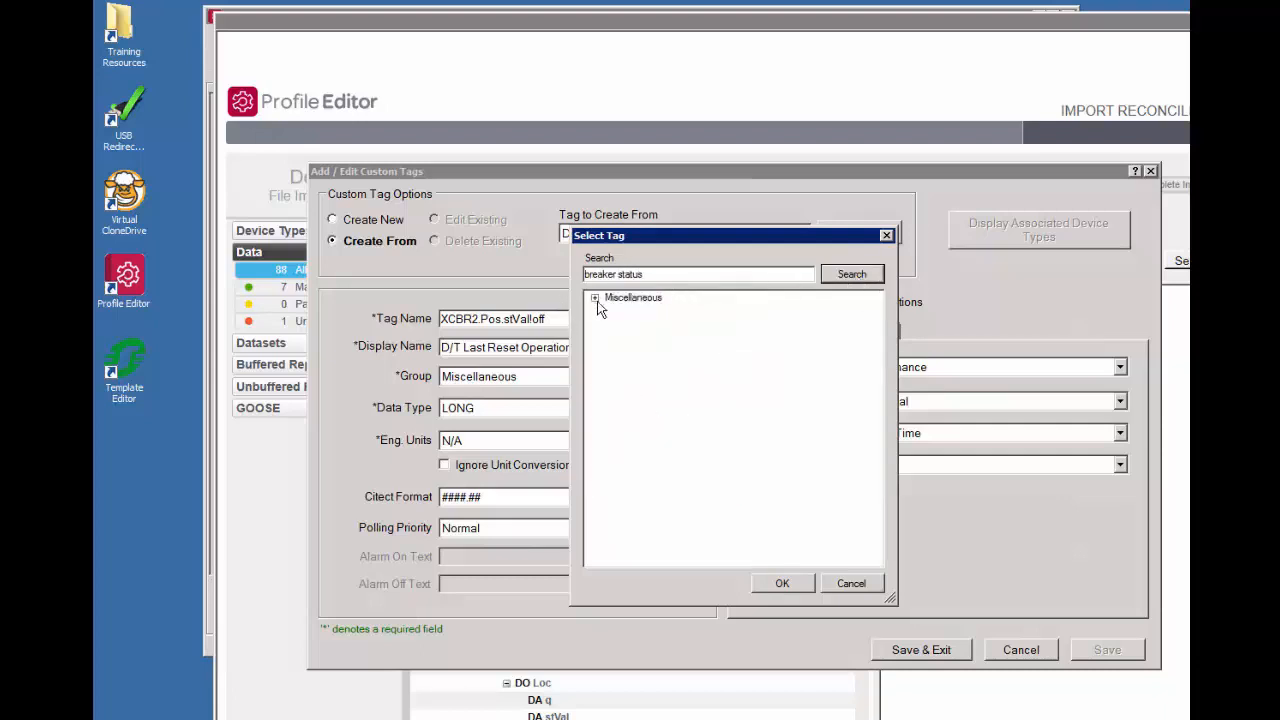
pyautogui.doubleClick(658, 298)
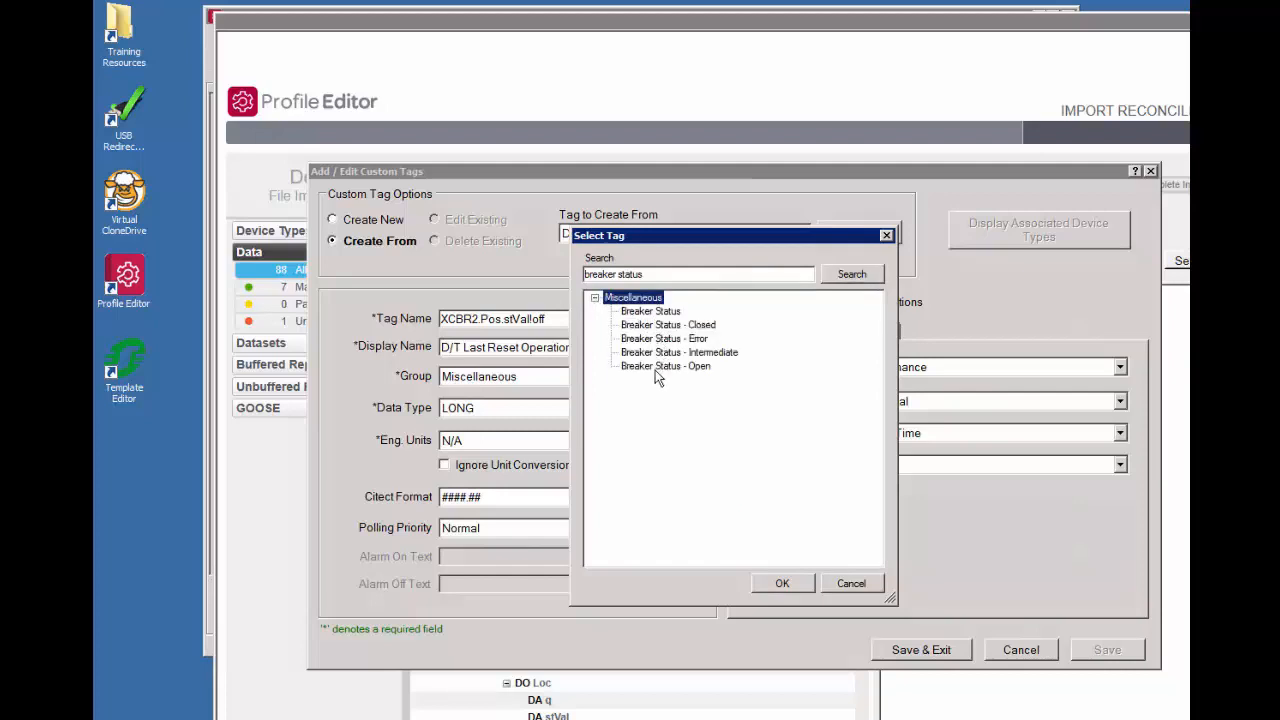
pyautogui.click(657, 367)
pyautogui.click(782, 583)
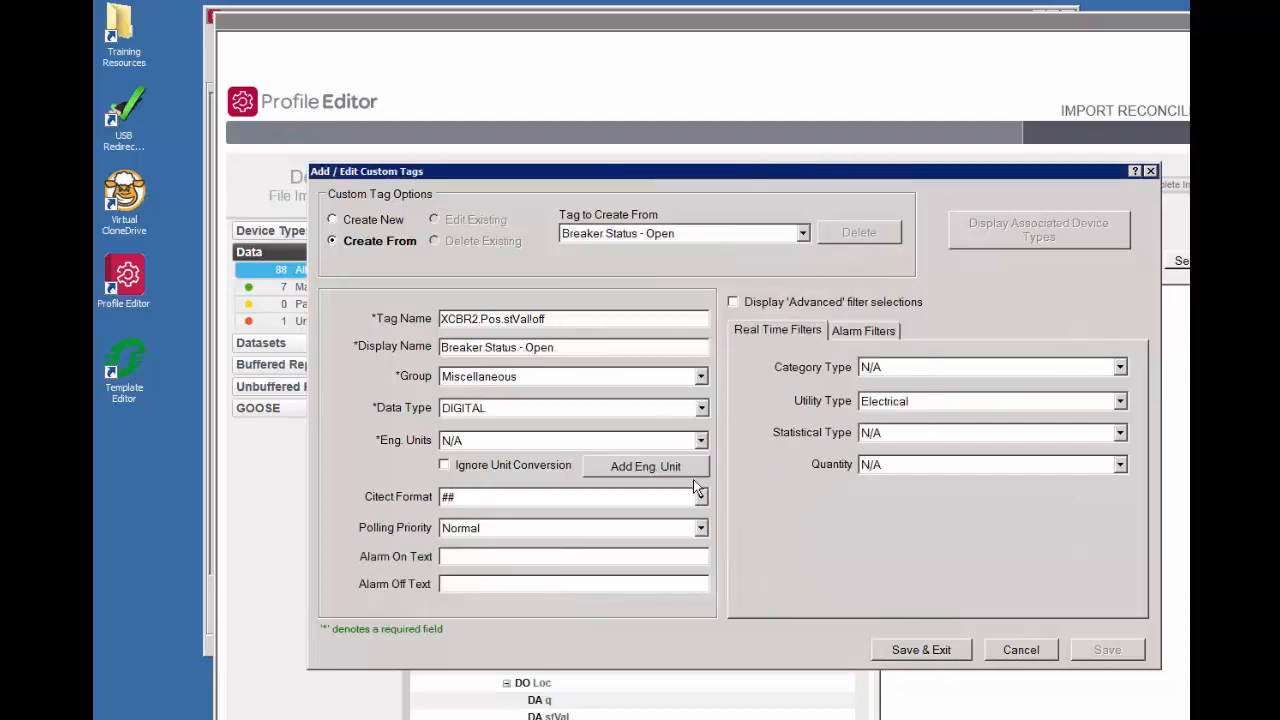
# - Set the custom tag's display name to Breaker Status CB2 - Open
pyautogui.click(538, 351)
pyautogui.press('Left')
pyautogui.press('Left')
pyautogui.press('Left')
pyautogui.write('CB@')
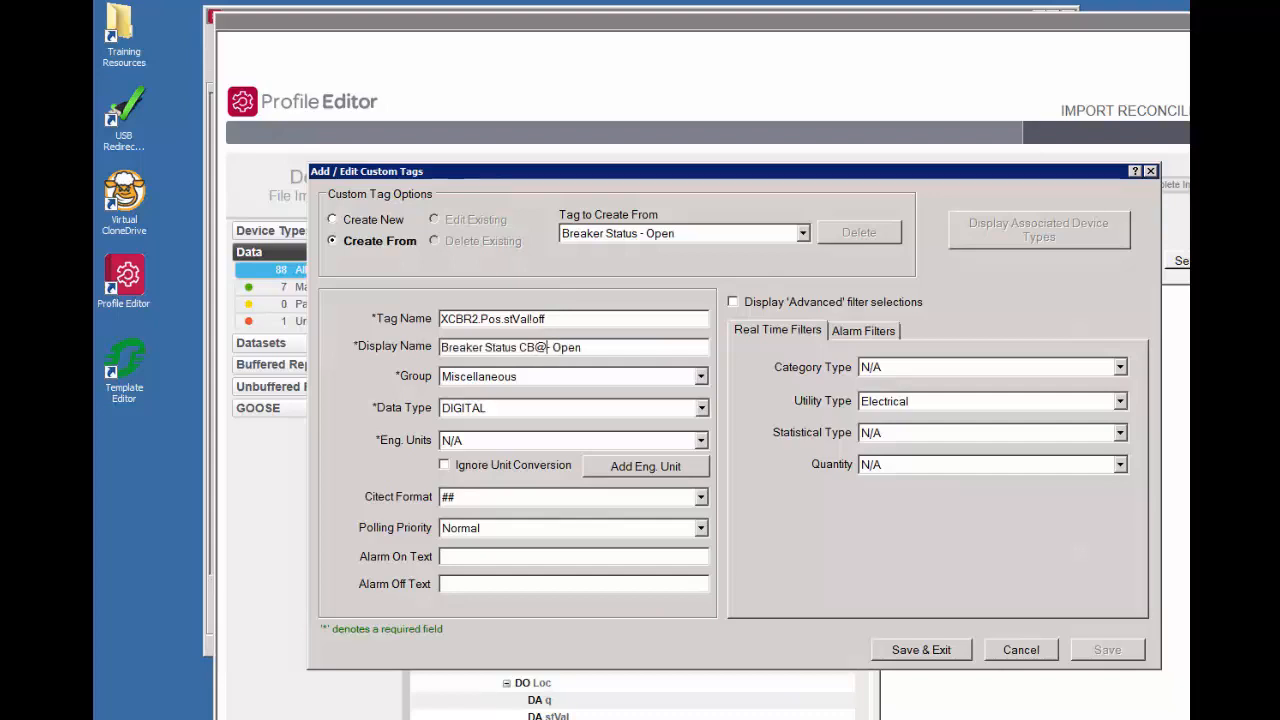
pyautogui.press('BackSpace')
pyautogui.write('2 -')
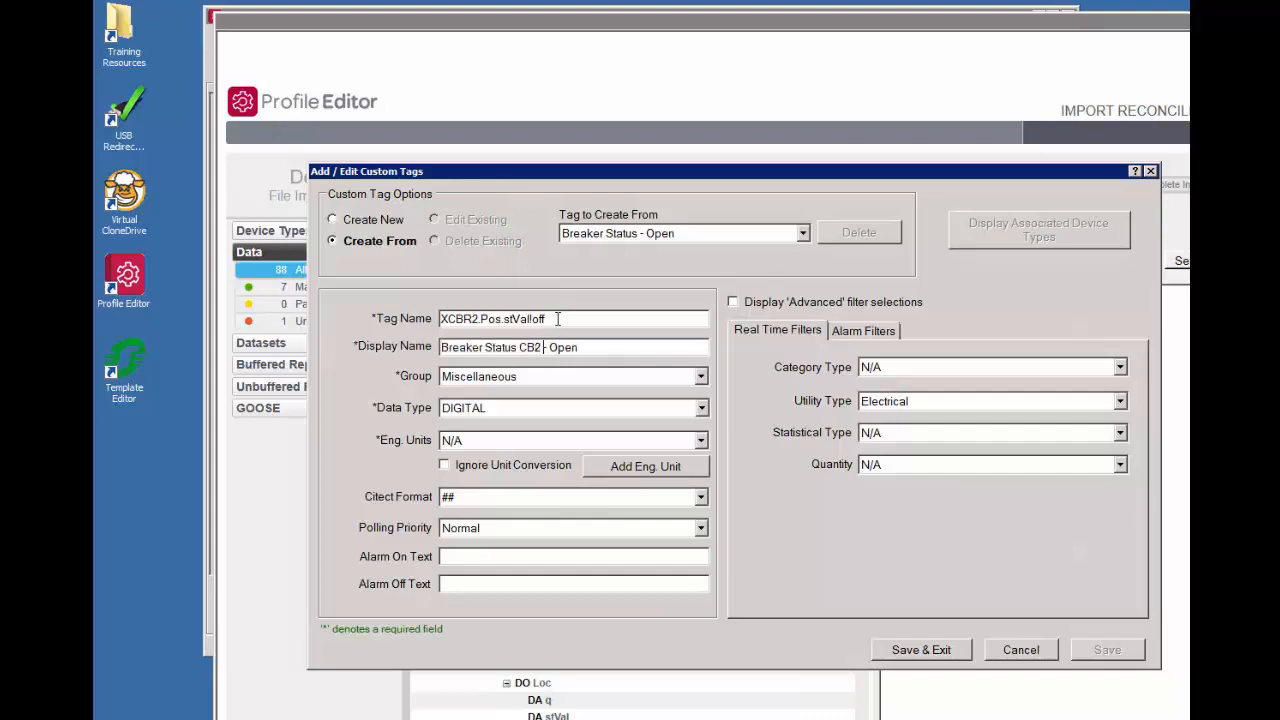
# - Change the tag name to XCBR2\Pos_Off, then save the custom tag and close its editor
pyautogui.press('BackSpace')
pyautogui.press('BackSpace')
pyautogui.press('BackSpace')
pyautogui.press('BackSpace')
pyautogui.press('BackSpace')
pyautogui.press('BackSpace')
pyautogui.press('BackSpace')
pyautogui.press('BackSpace')
pyautogui.write('_Off')
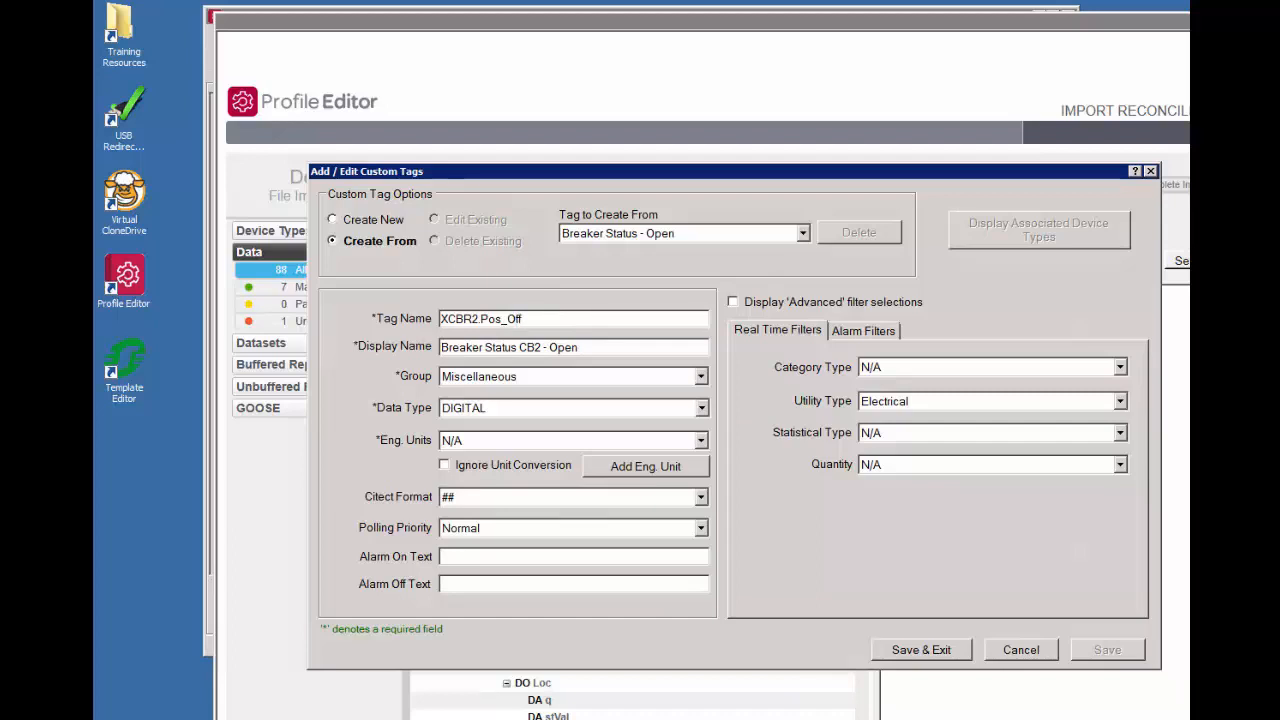
pyautogui.press('BackSpace')
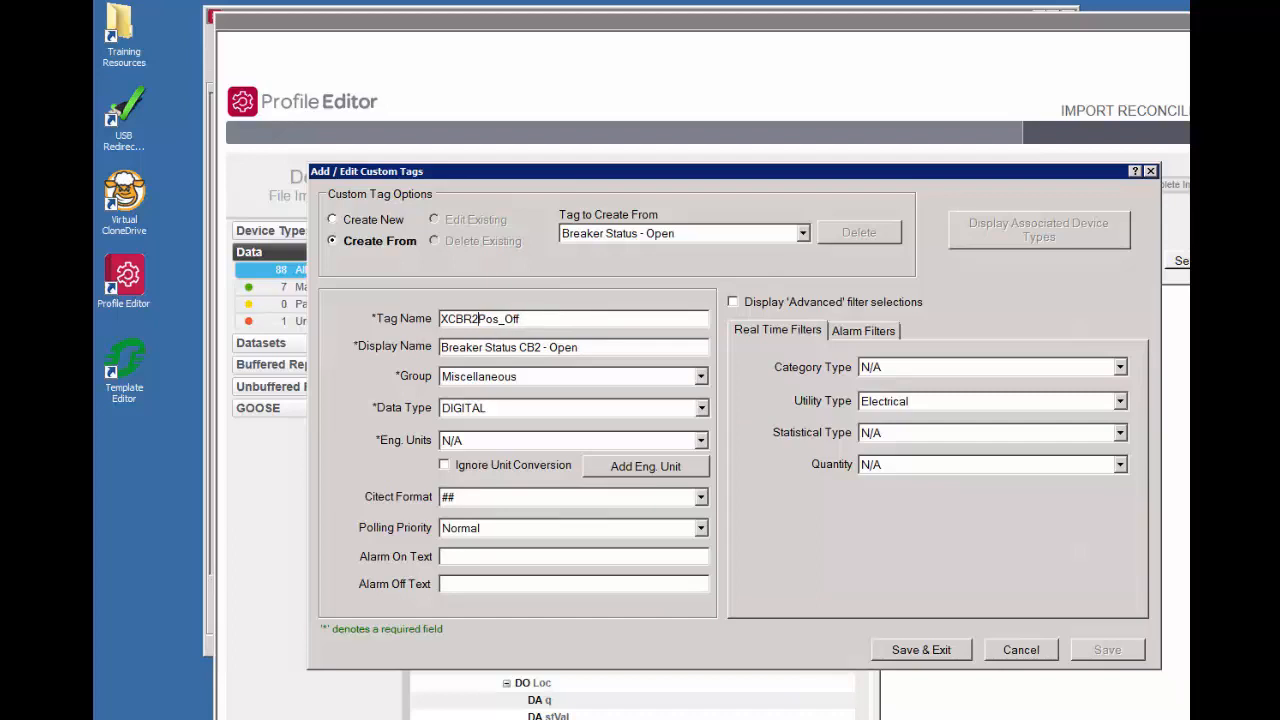
pyautogui.write('\\')
pyautogui.click(948, 652)
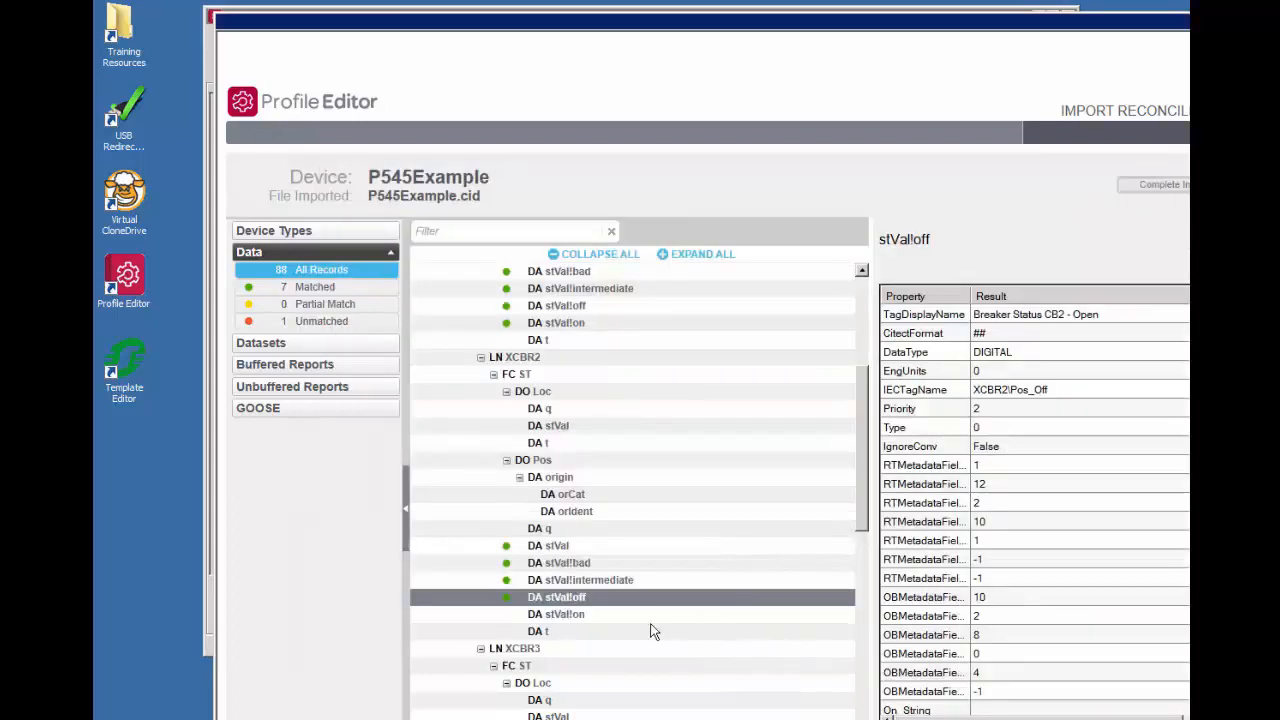
# - Open a custom tag for the XCBR2 Pos stVal!on attribute and choose to create it from an existing tag
pyautogui.click(587, 621)
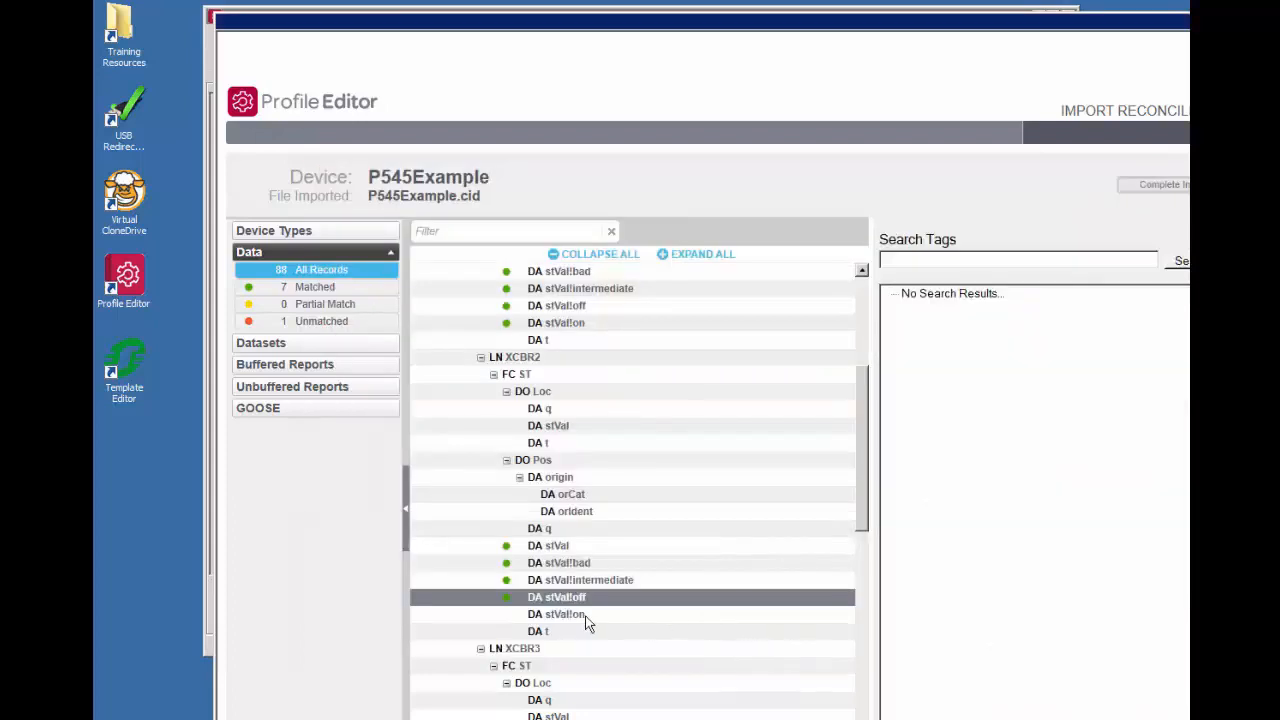
pyautogui.rightClick(588, 621)
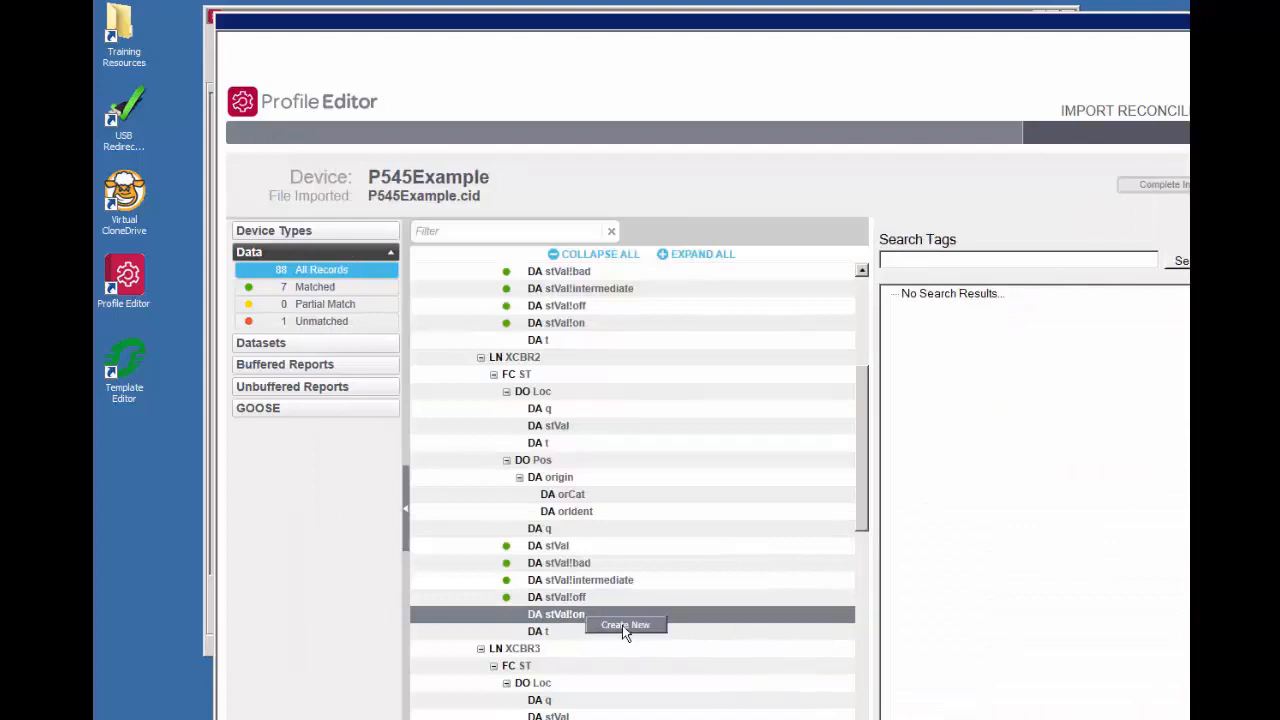
pyautogui.click(624, 626)
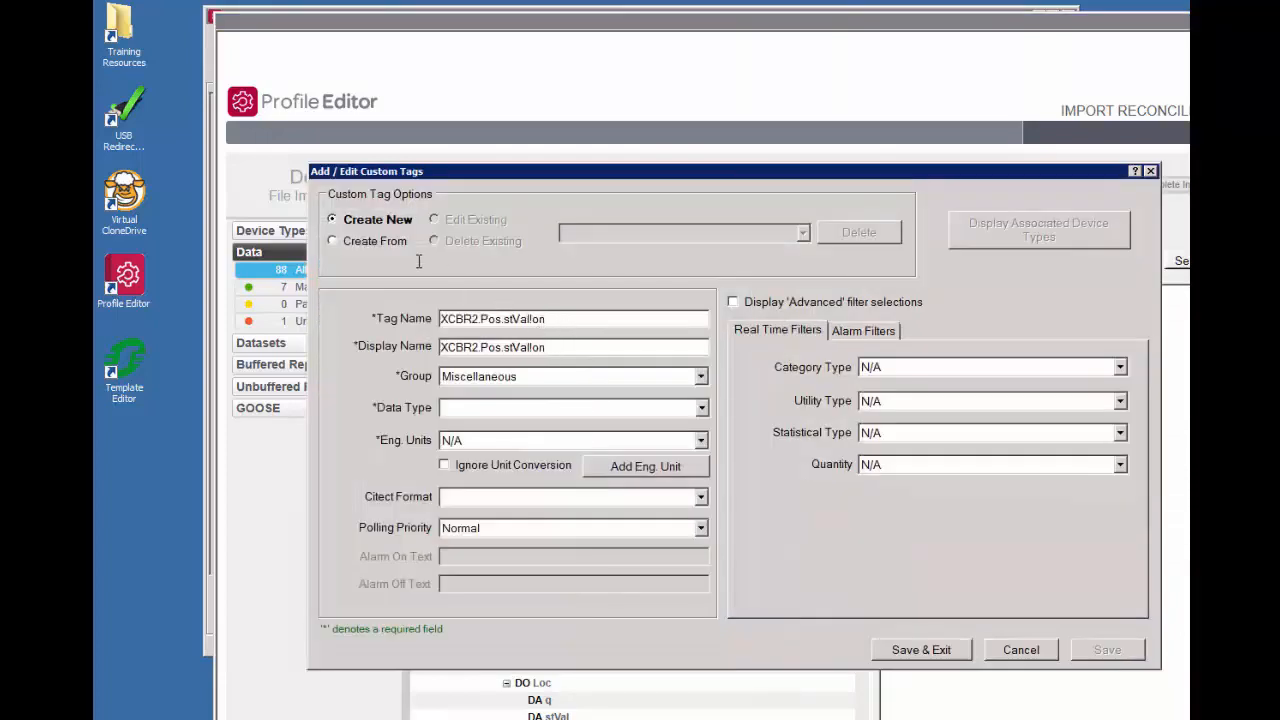
pyautogui.click(378, 245)
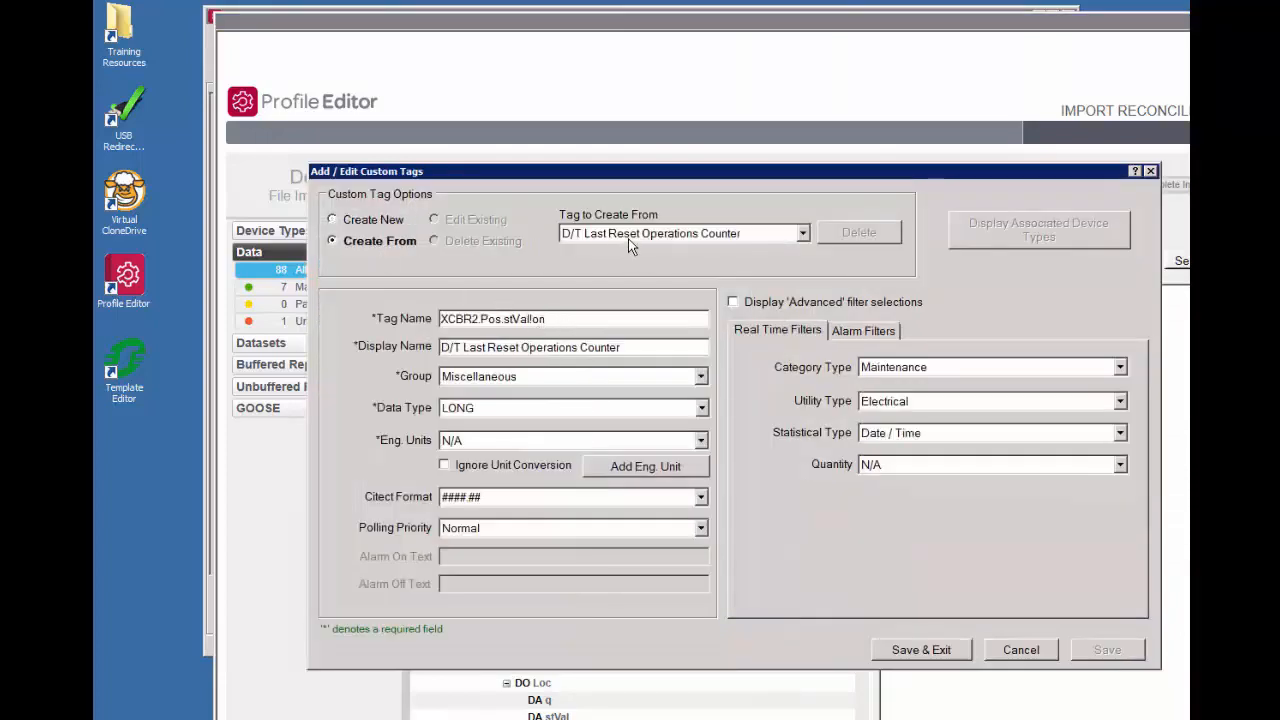
# - Search the source tags for "breaker status" and choose Breaker Status - Closed as the tag to create from
pyautogui.click(628, 238)
pyautogui.write('bre')
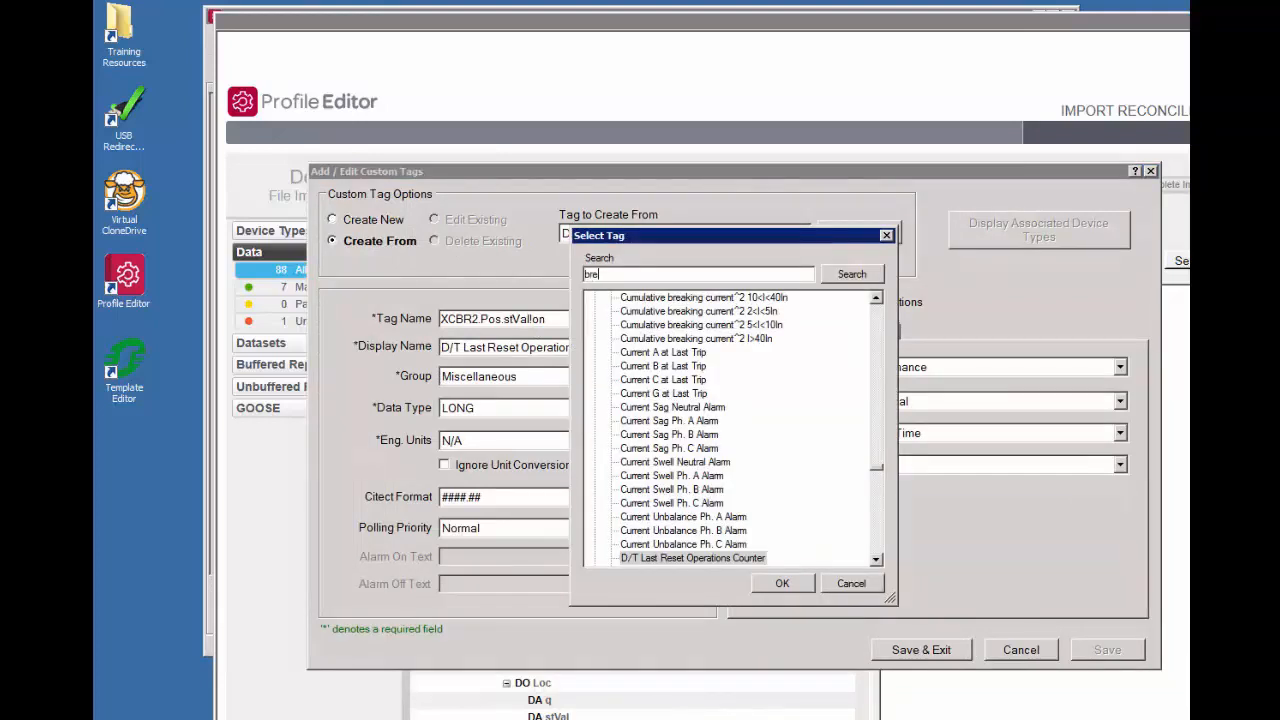
pyautogui.write('aker status')
pyautogui.click(852, 274)
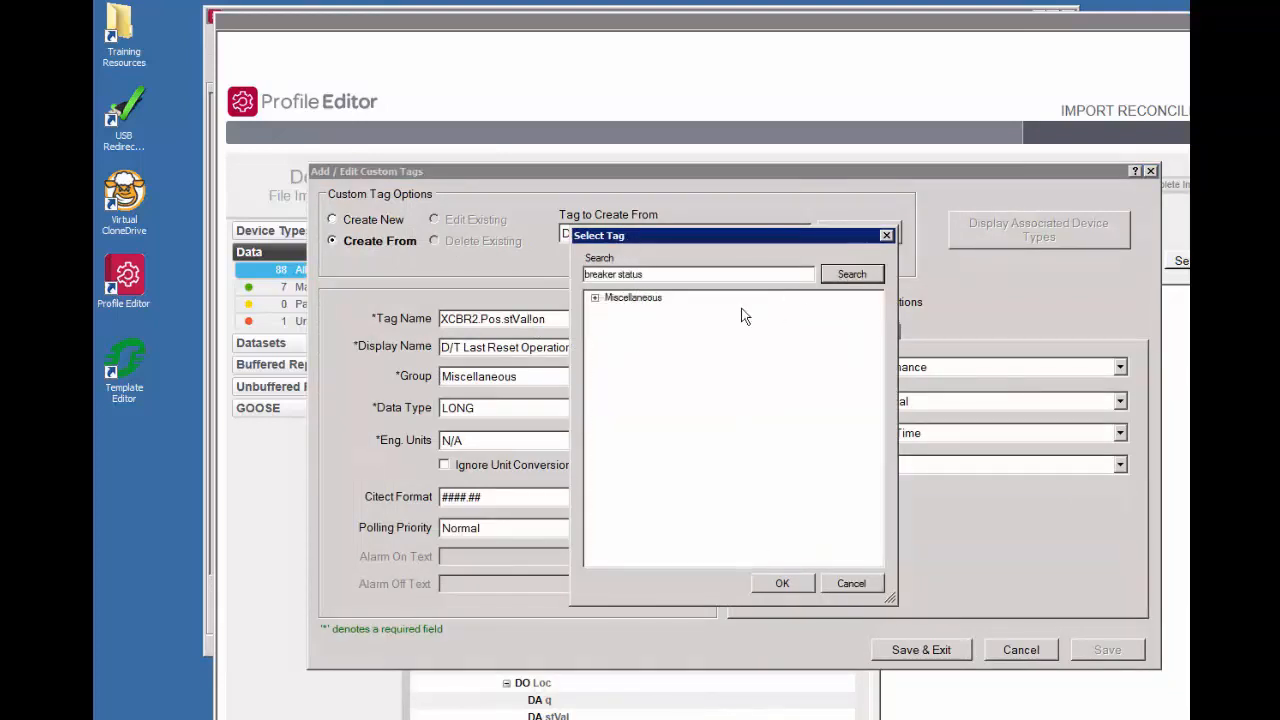
pyautogui.click(594, 298)
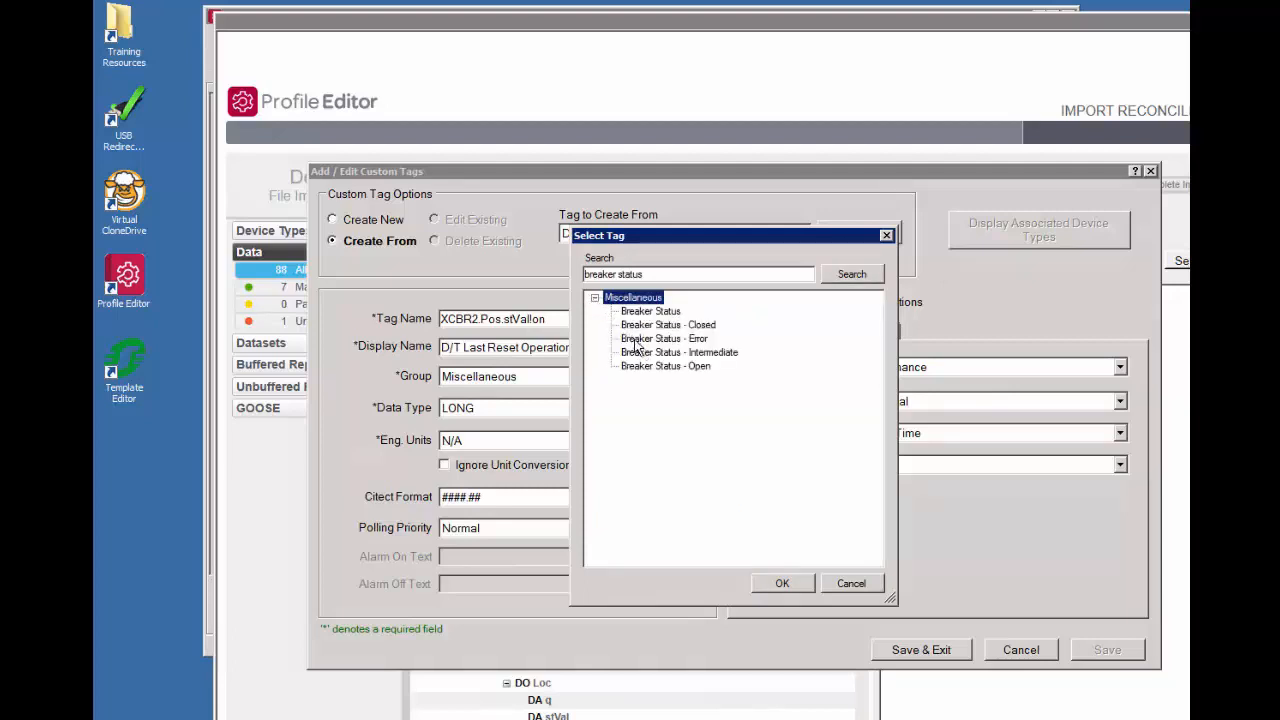
pyautogui.click(636, 314)
pyautogui.click(638, 326)
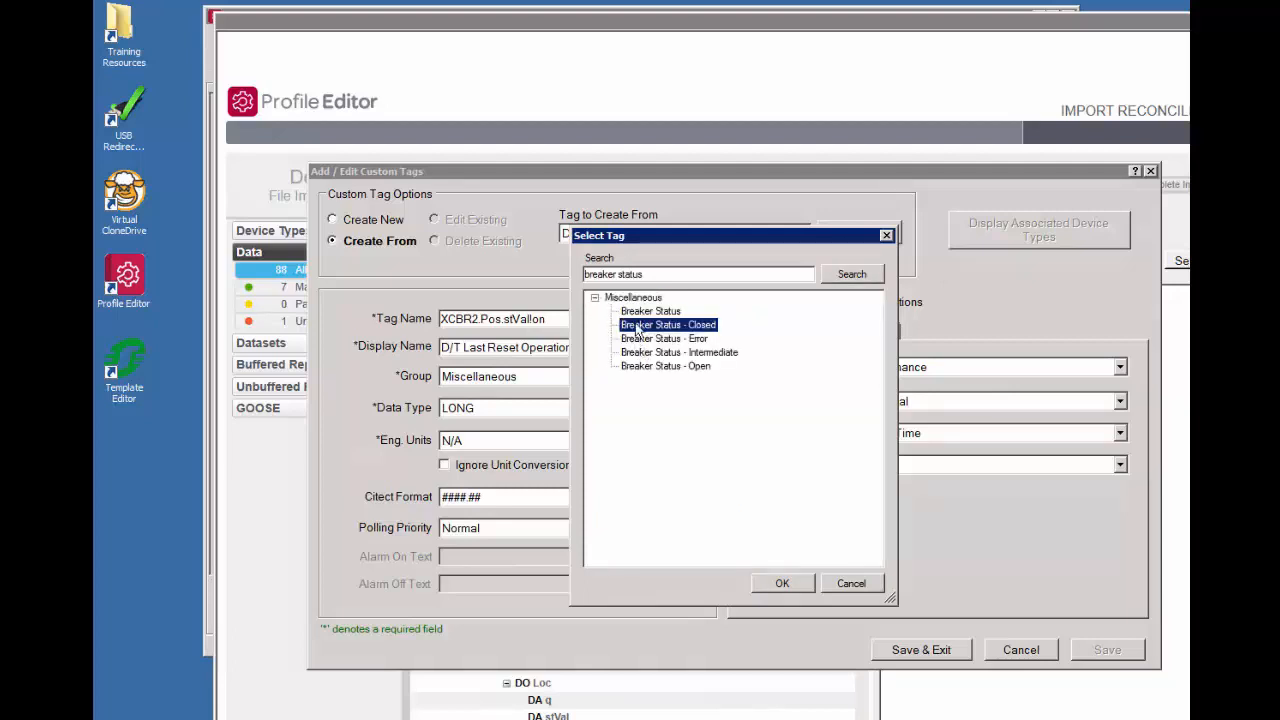
pyautogui.click(779, 585)
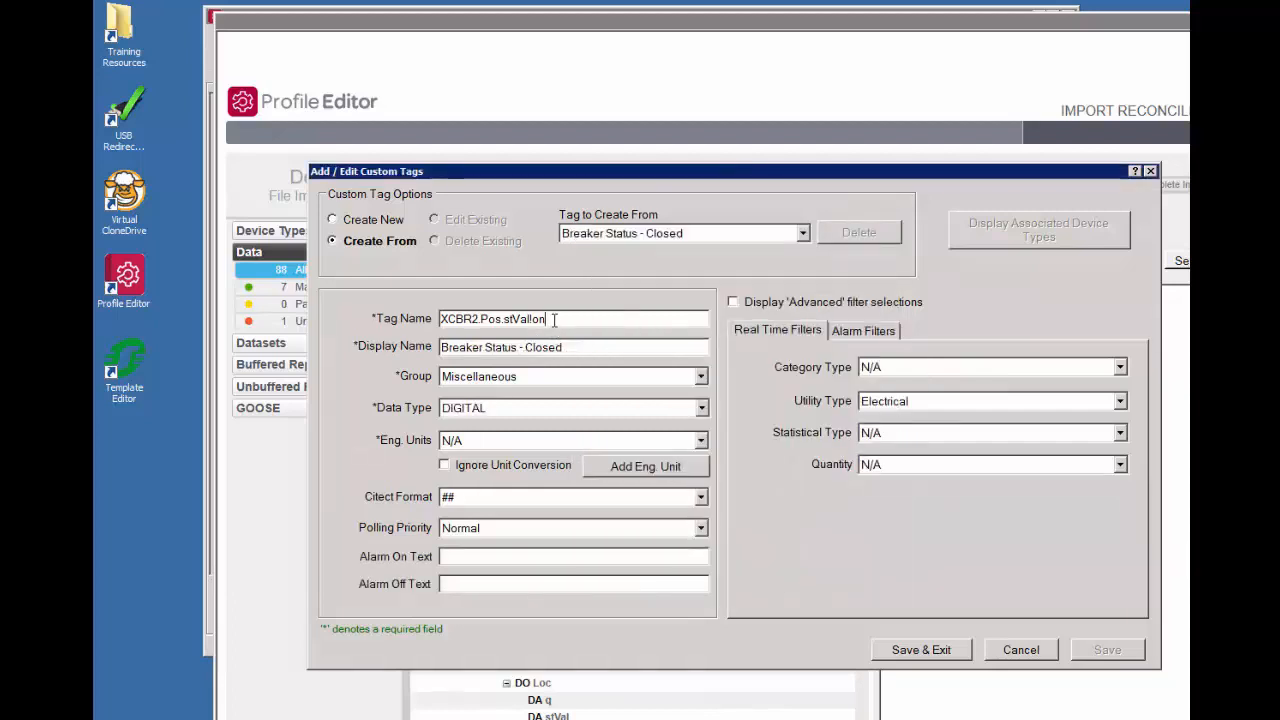
# - Change the custom tag's name to XCBR2\Pos_On
pyautogui.press('BackSpace')
pyautogui.press('BackSpace')
pyautogui.press('BackSpace')
pyautogui.press('BackSpace')
pyautogui.press('BackSpace')
pyautogui.press('BackSpace')
pyautogui.press('BackSpace')
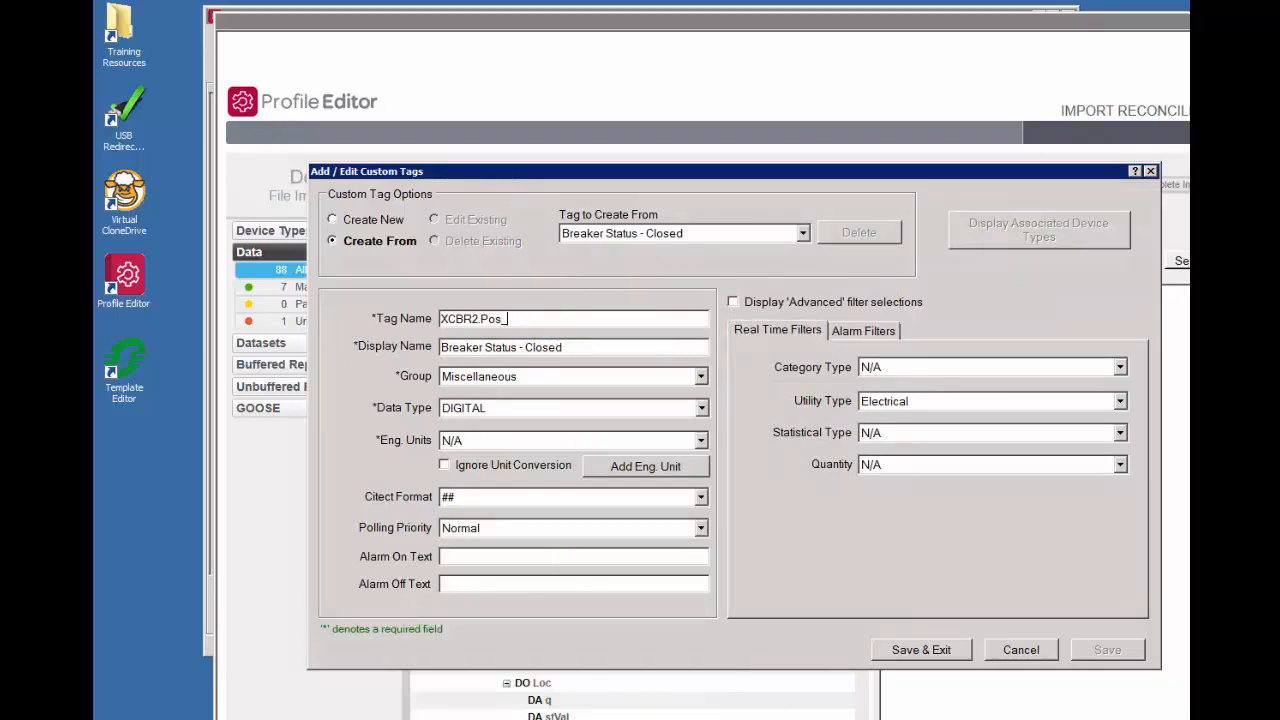
pyautogui.write('On')
pyautogui.press('BackSpace')
pyautogui.write('\\')
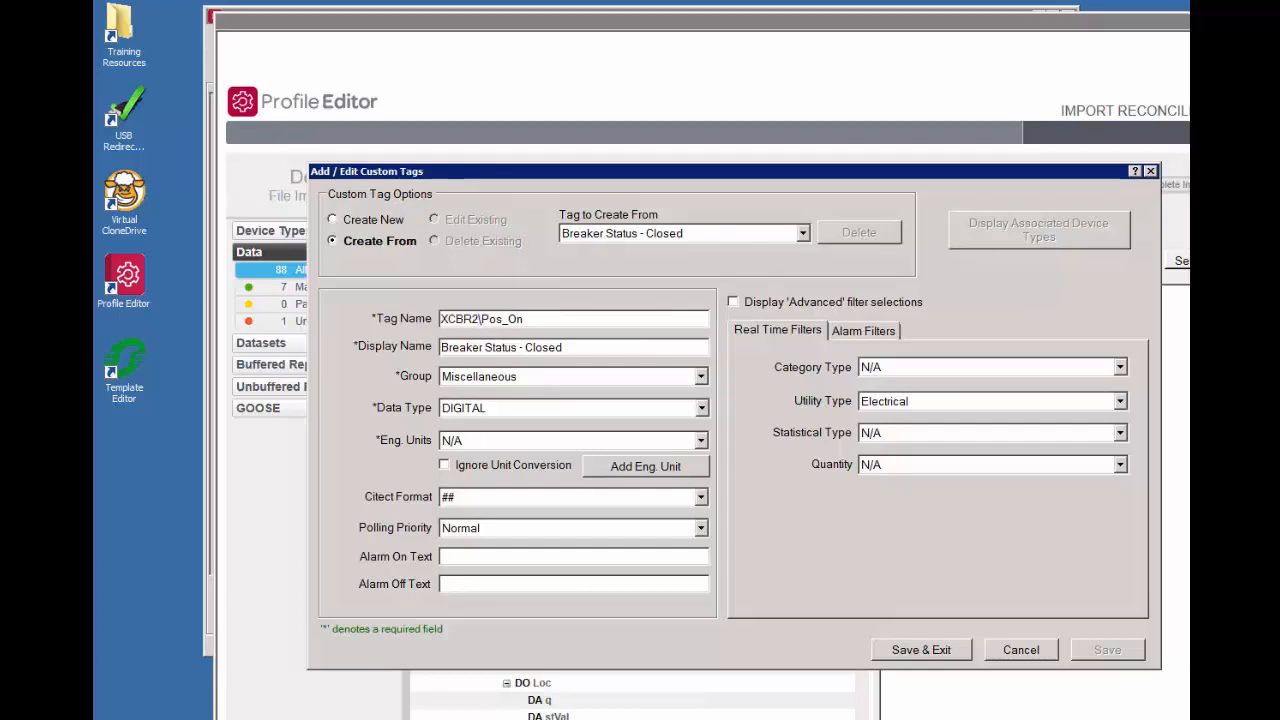
# - Set the display name to Breaker Status CB2 - Closed, then save the custom tag and close its editor
pyautogui.click(517, 347)
pyautogui.write('CB2')
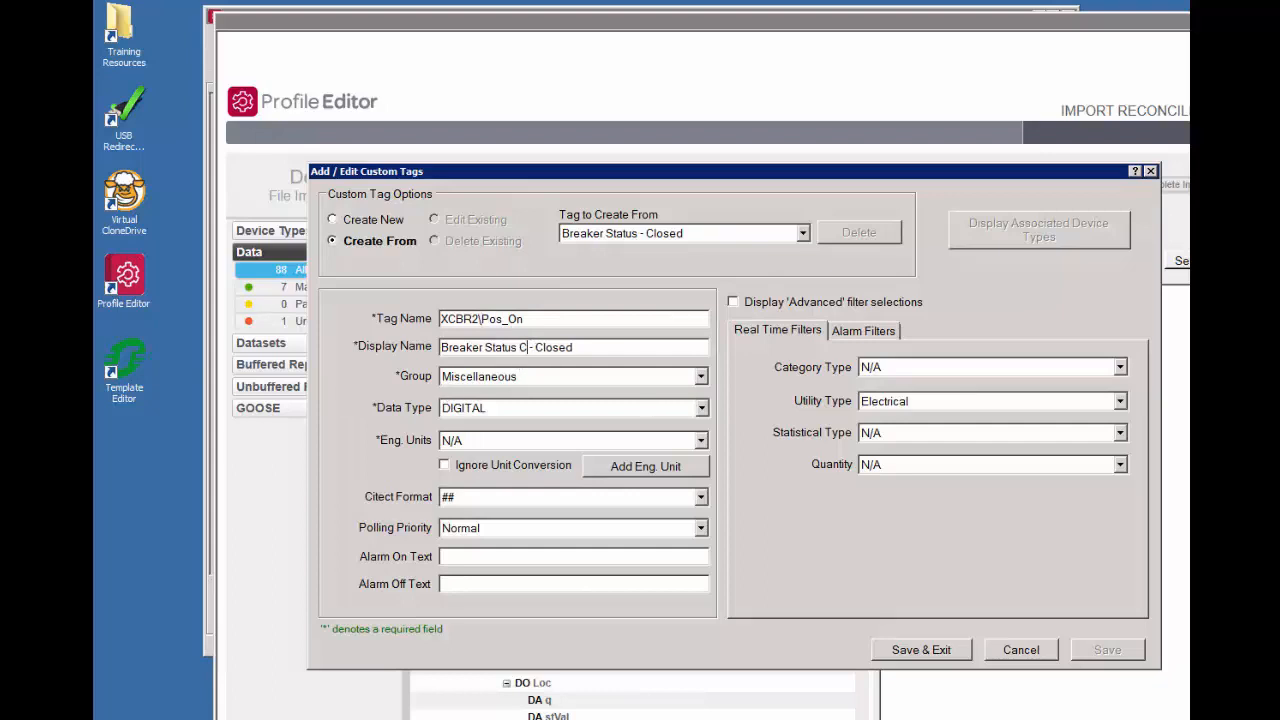
pyautogui.click(948, 652)
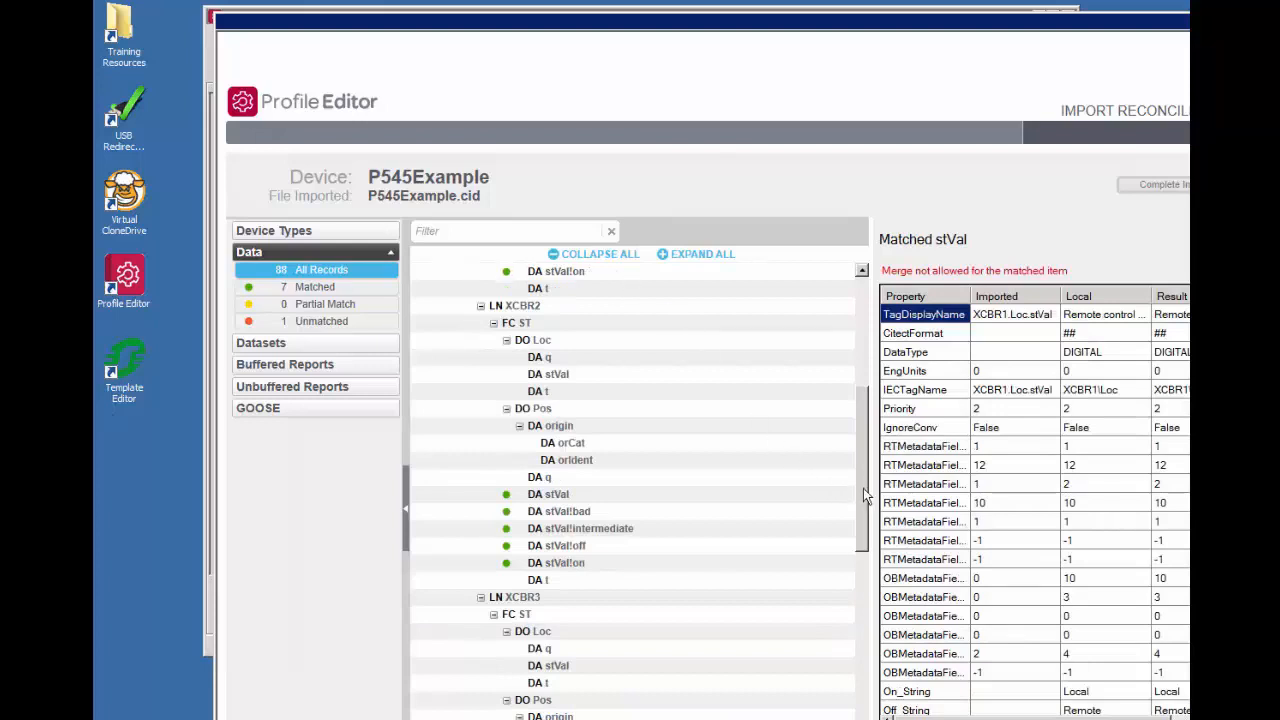
# - Open a custom tag for the XCBR2 Loc stVal attribute and choose to create it from an existing tag
pyautogui.scroll(2, 863, 480)
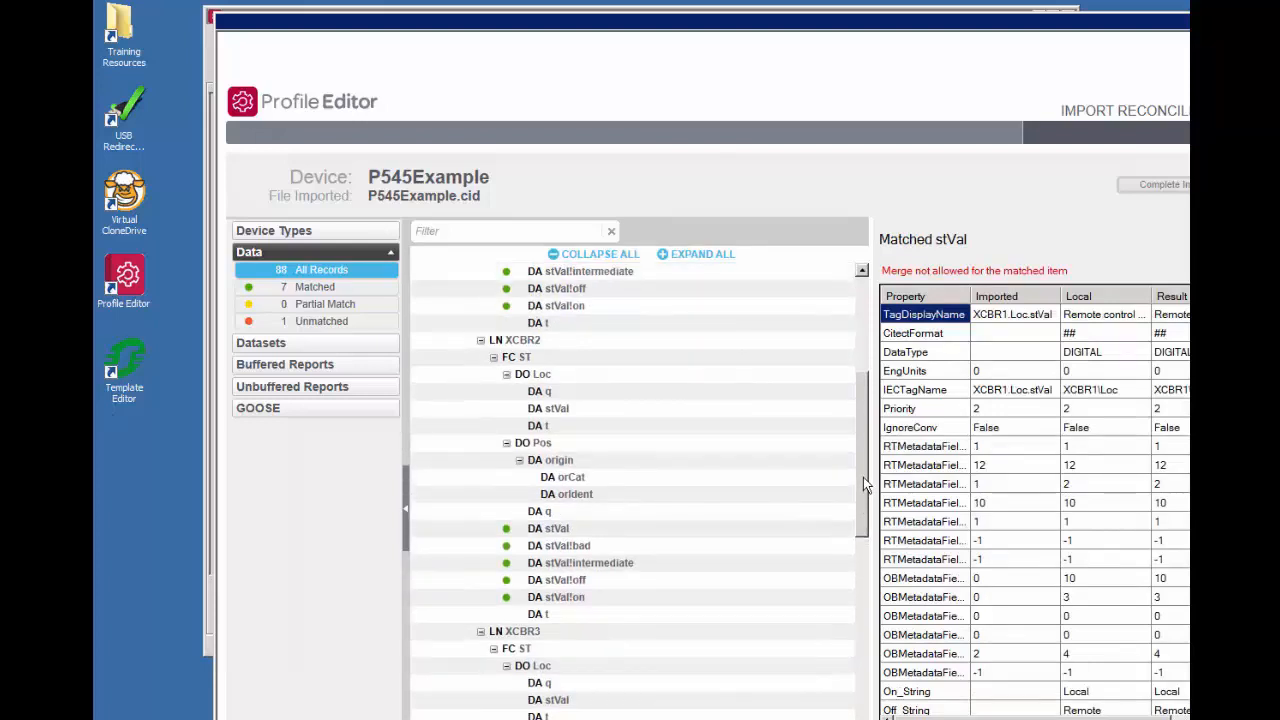
pyautogui.click(561, 408)
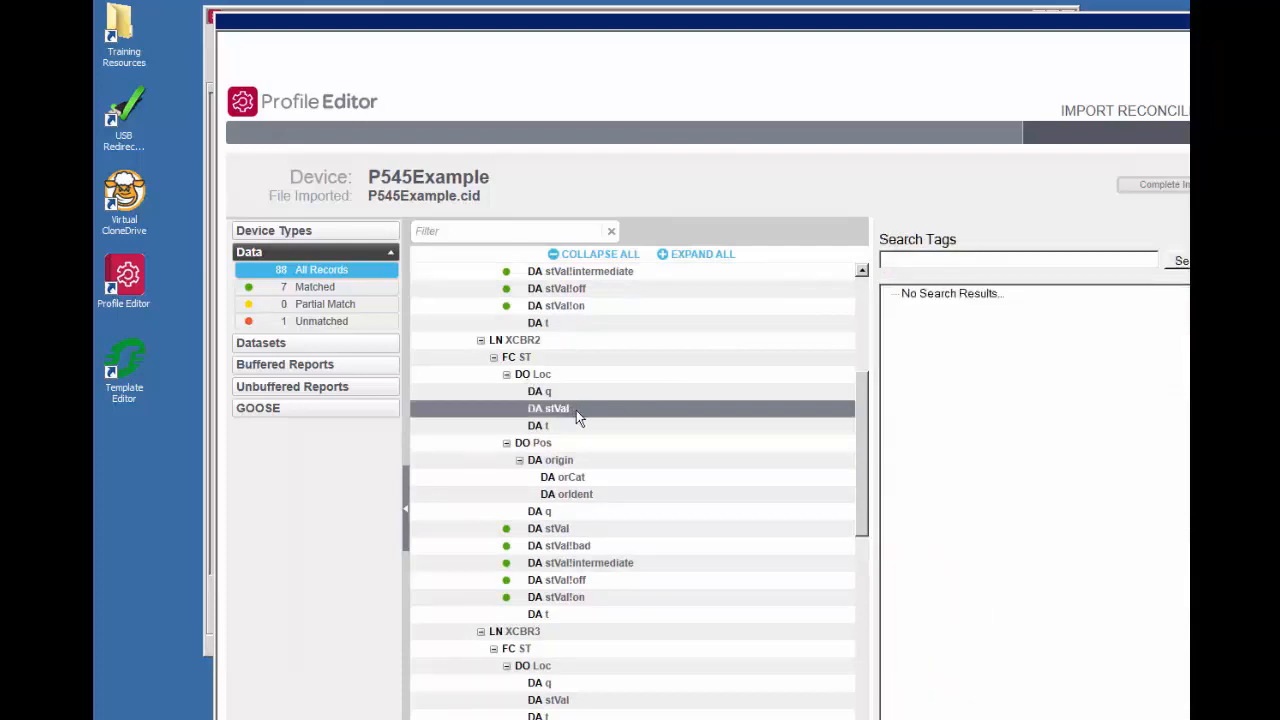
pyautogui.rightClick(556, 410)
pyautogui.click(611, 418)
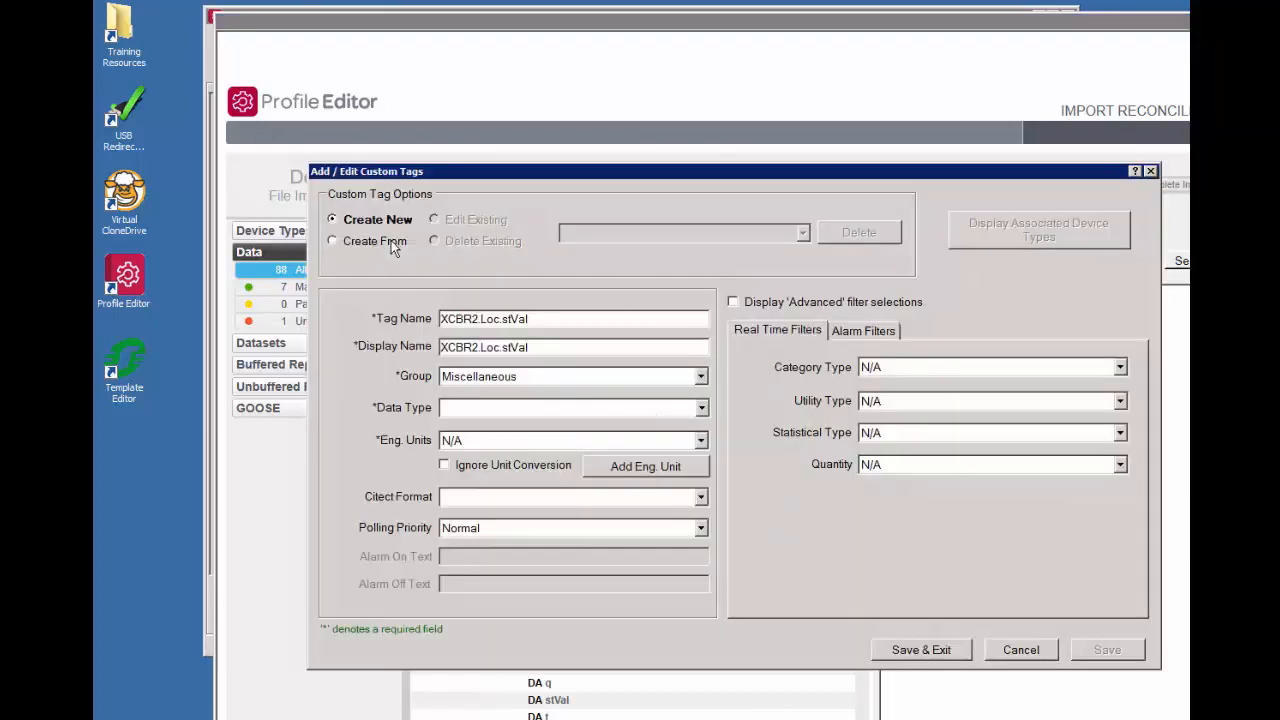
pyautogui.click(390, 241)
# - Search the source tags for "remote control" and choose Remote control inhibited as the tag to create from
pyautogui.click(565, 234)
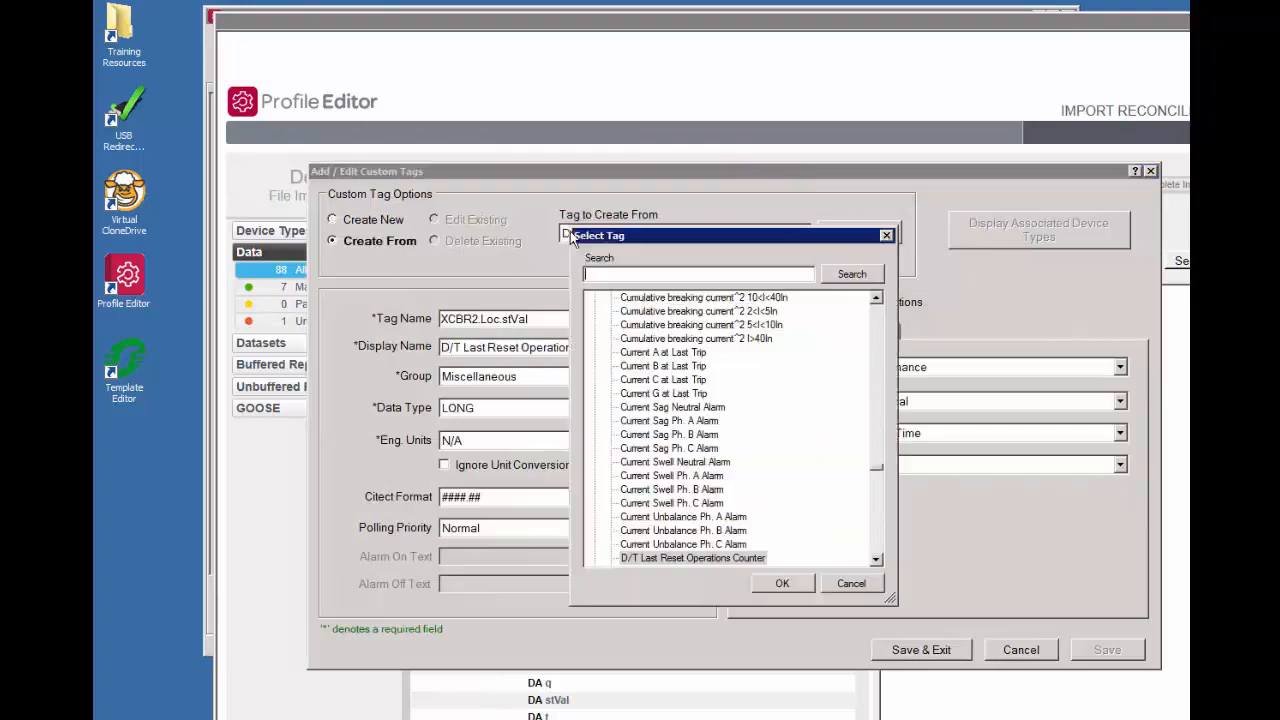
pyautogui.write('remote control')
pyautogui.click(855, 276)
pyautogui.click(594, 300)
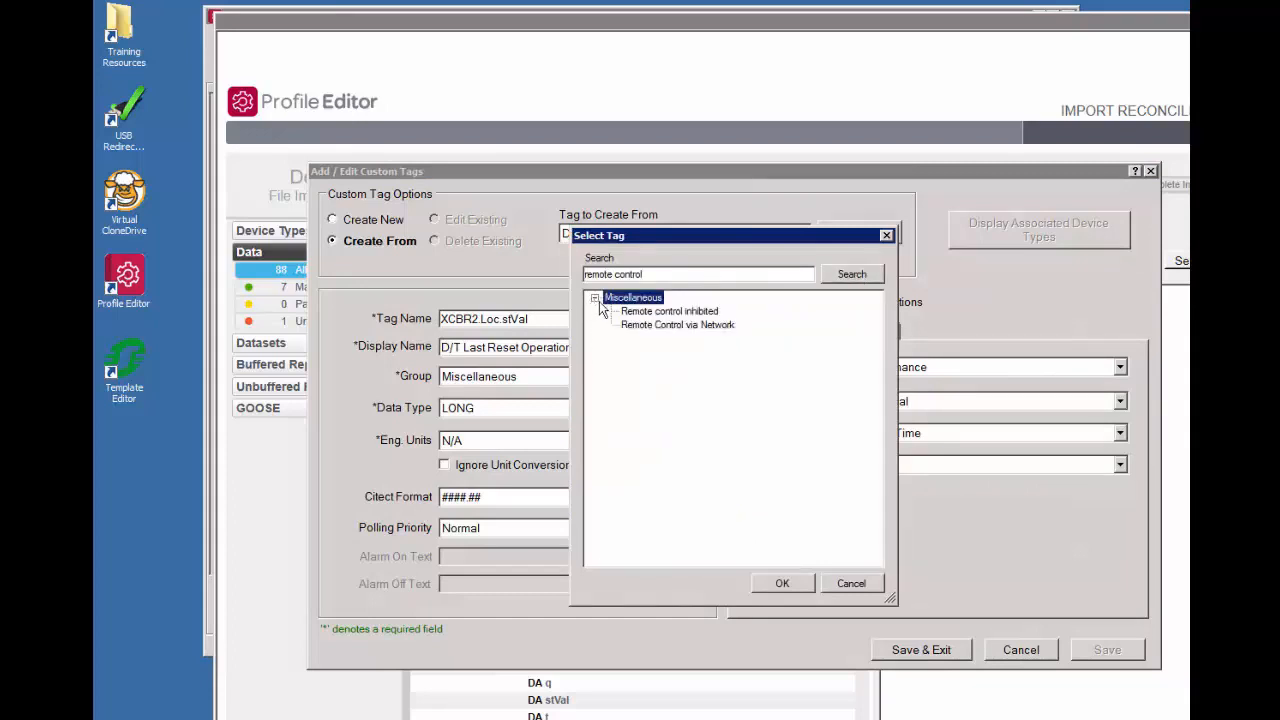
pyautogui.click(669, 312)
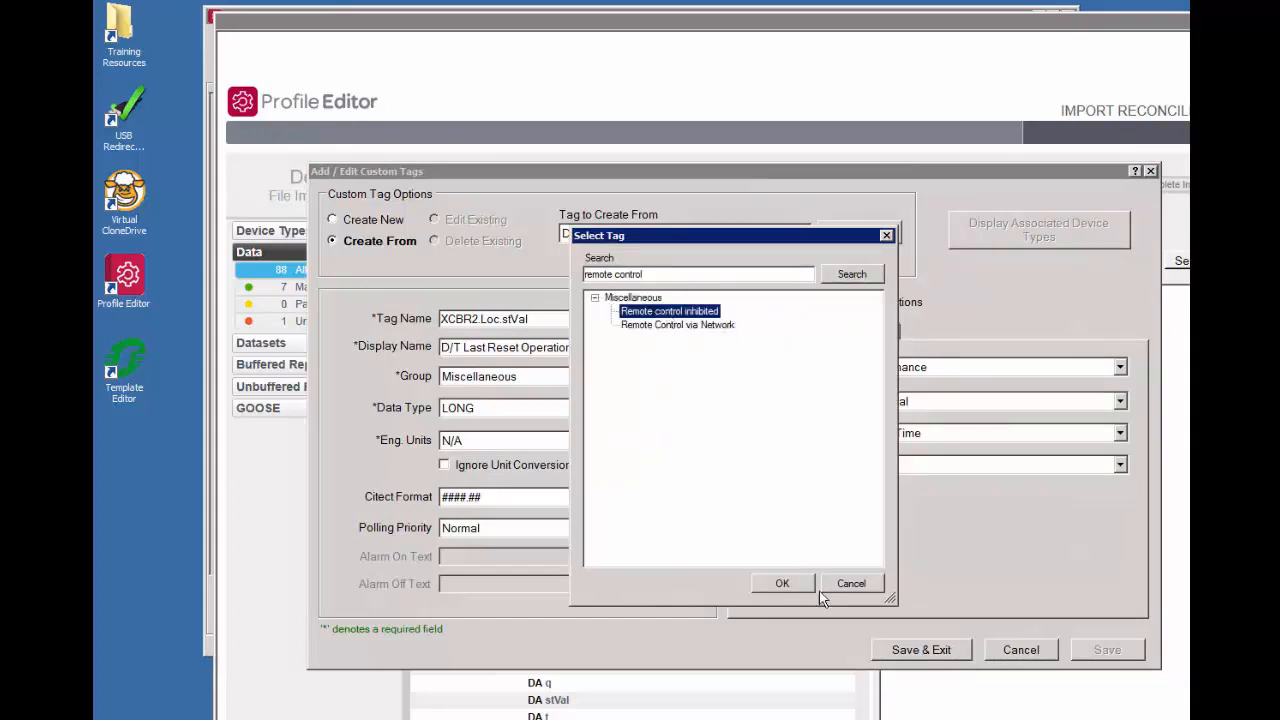
pyautogui.click(785, 583)
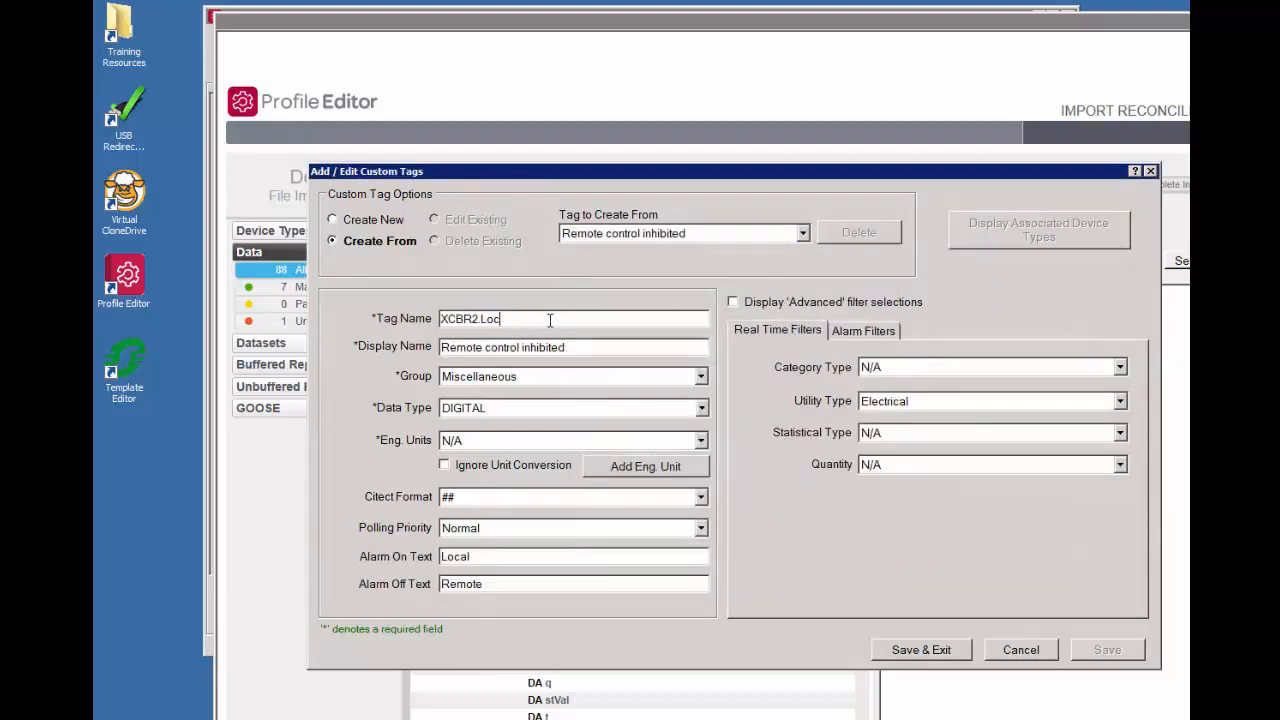
# - Change the custom tag's name to XCBR2\Loc
pyautogui.press('Left')
pyautogui.press('Left')
pyautogui.press('Left')
pyautogui.write('\\')
# - Set the display name to Remote control inhibited CB2, then save the custom tag and close its editor
pyautogui.click(575, 347)
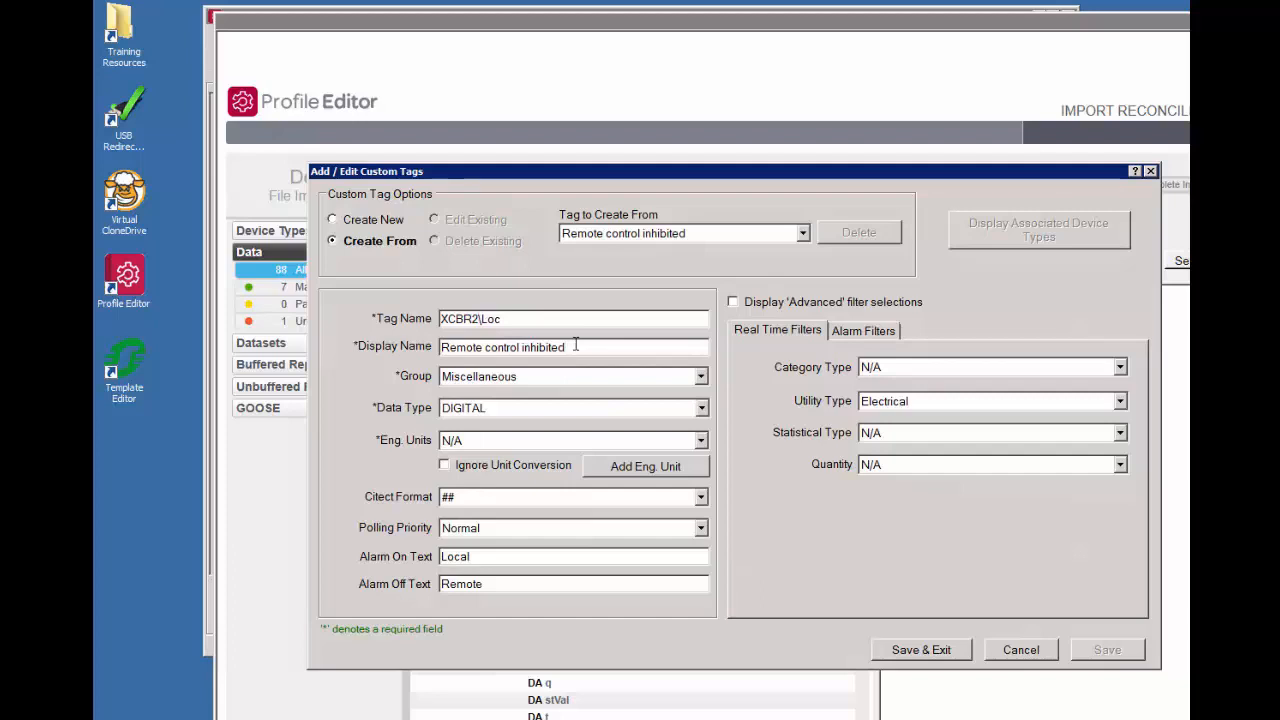
pyautogui.write('CB2')
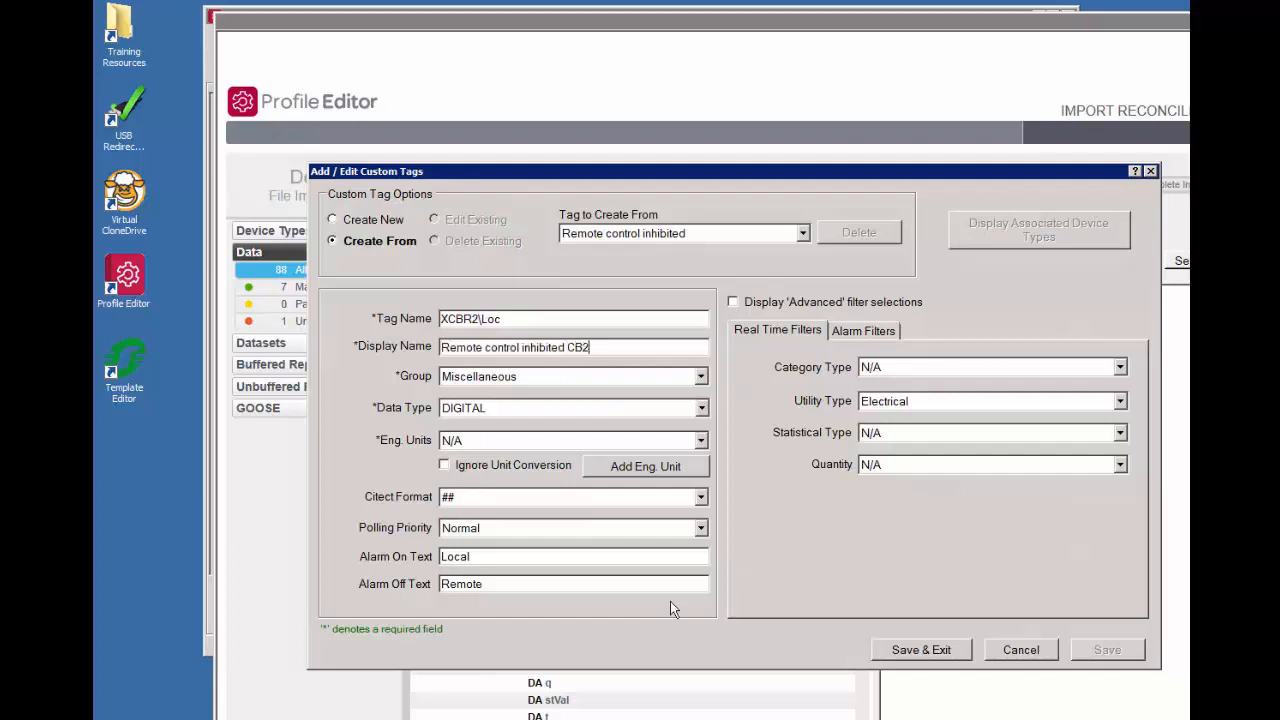
pyautogui.click(898, 650)
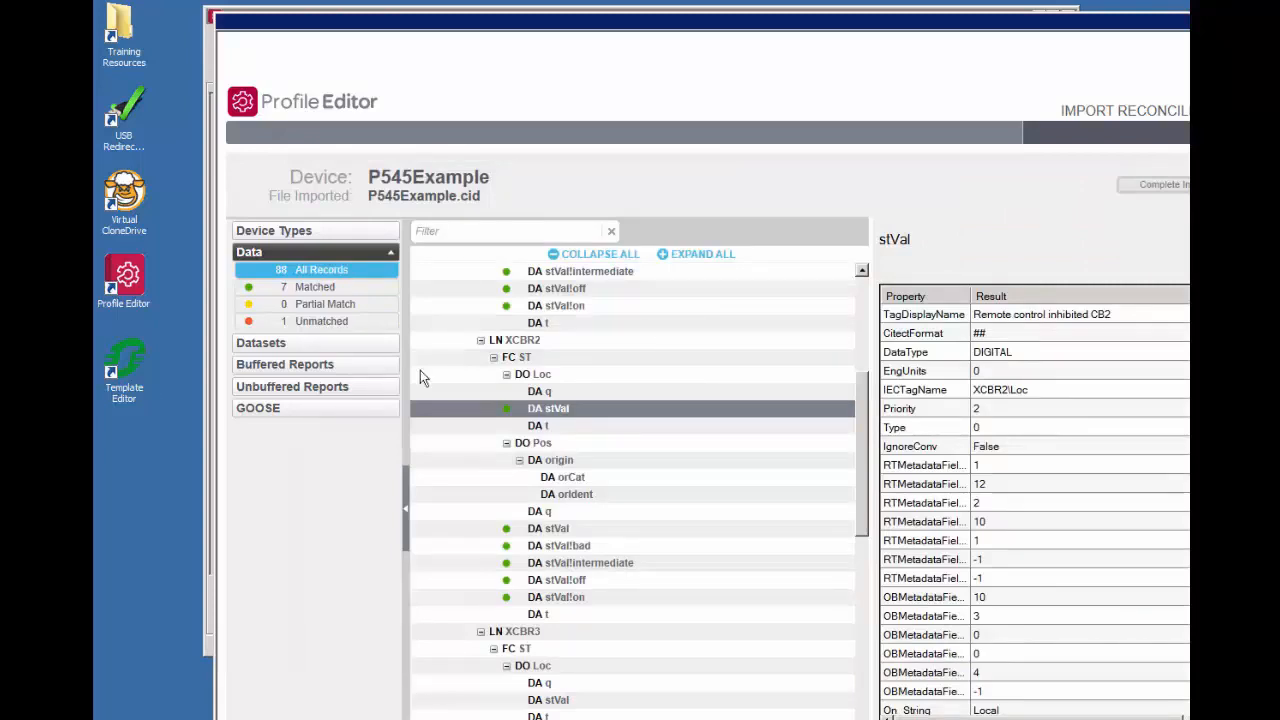
# - Collapse the Control logical device and search tags for "current a" for the phsA magnitude f attribute under Measurements PriRmsMMXU1 DO A
pyautogui.moveTo(861, 494); pyautogui.dragTo(840, 366)
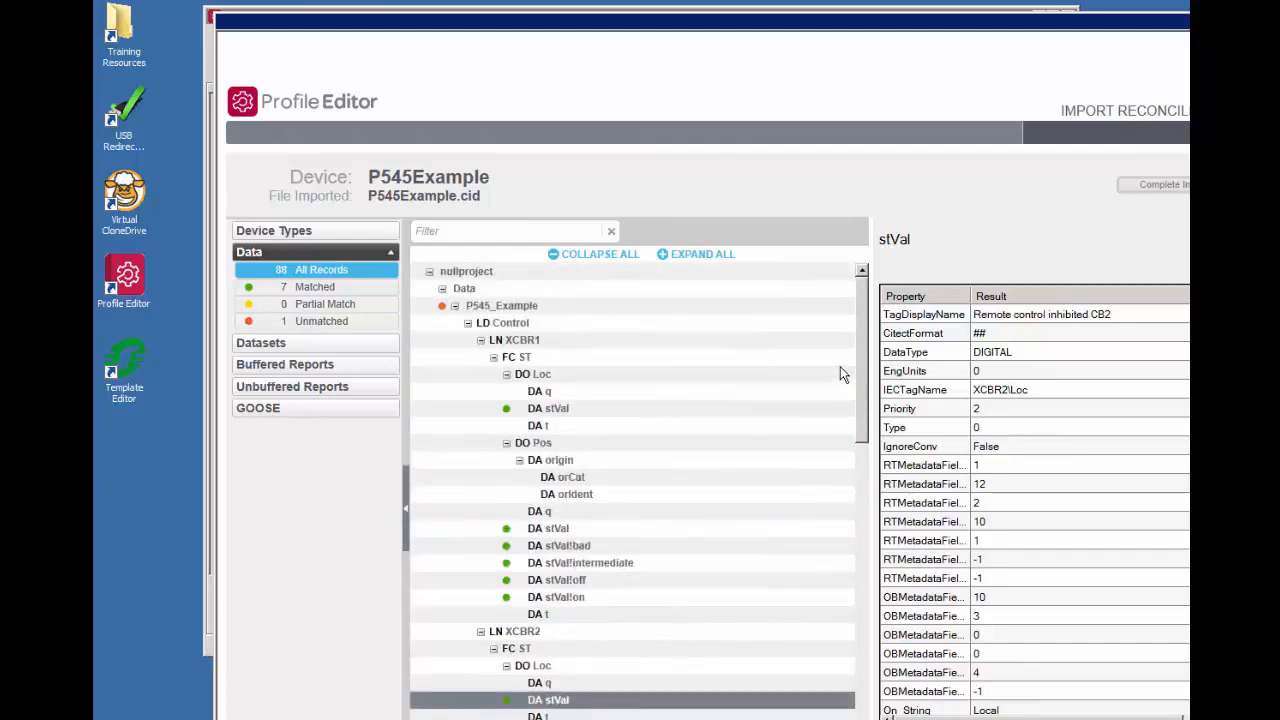
pyautogui.click(467, 324)
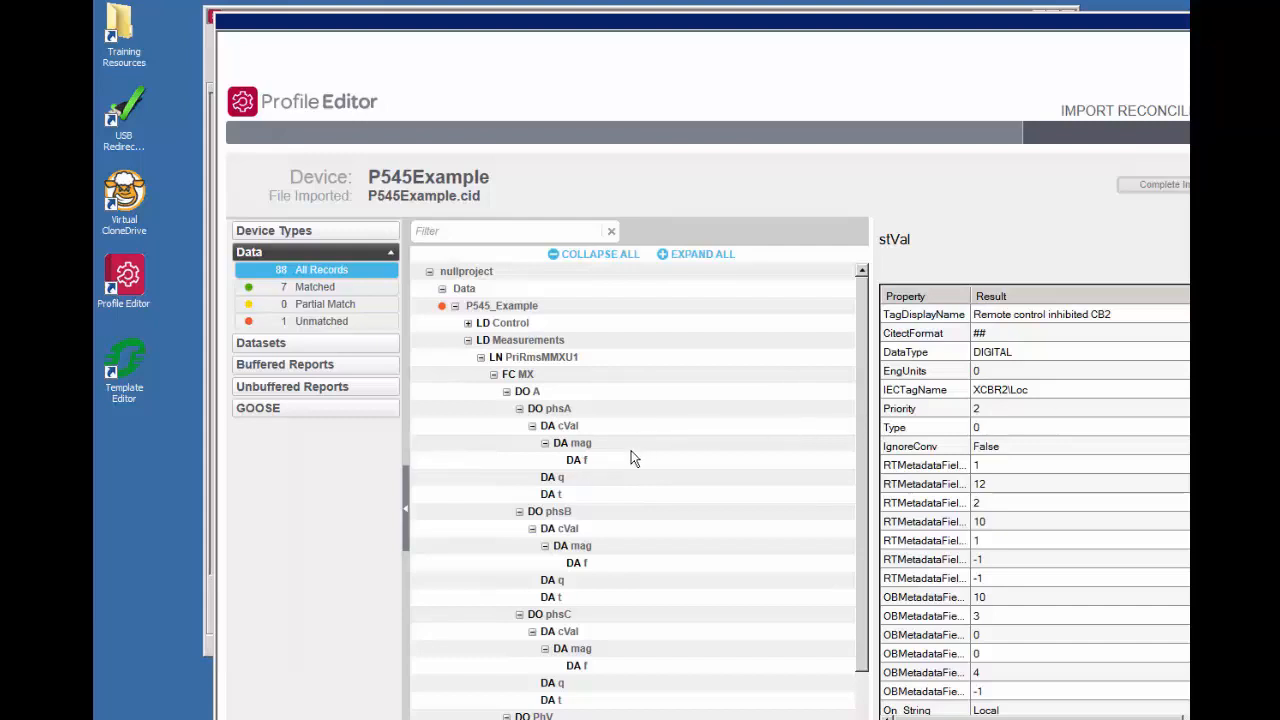
pyautogui.click(580, 461)
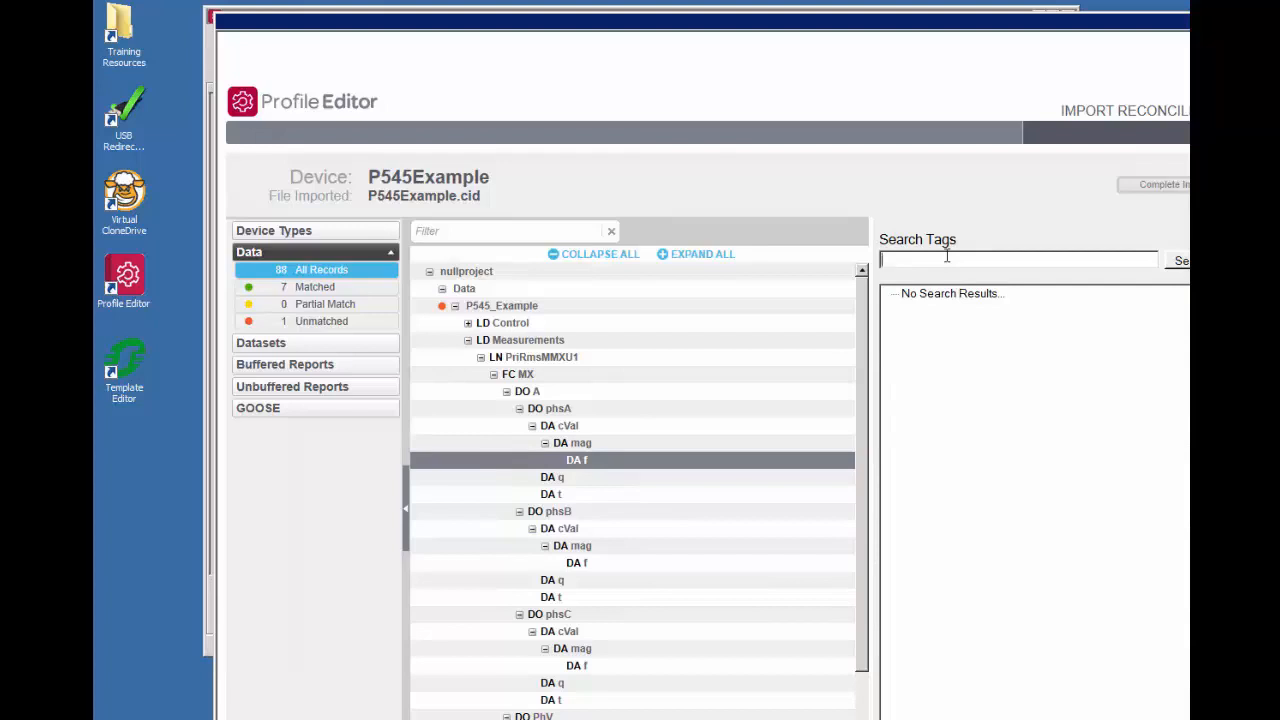
pyautogui.write('current a')
pyautogui.click(1172, 261)
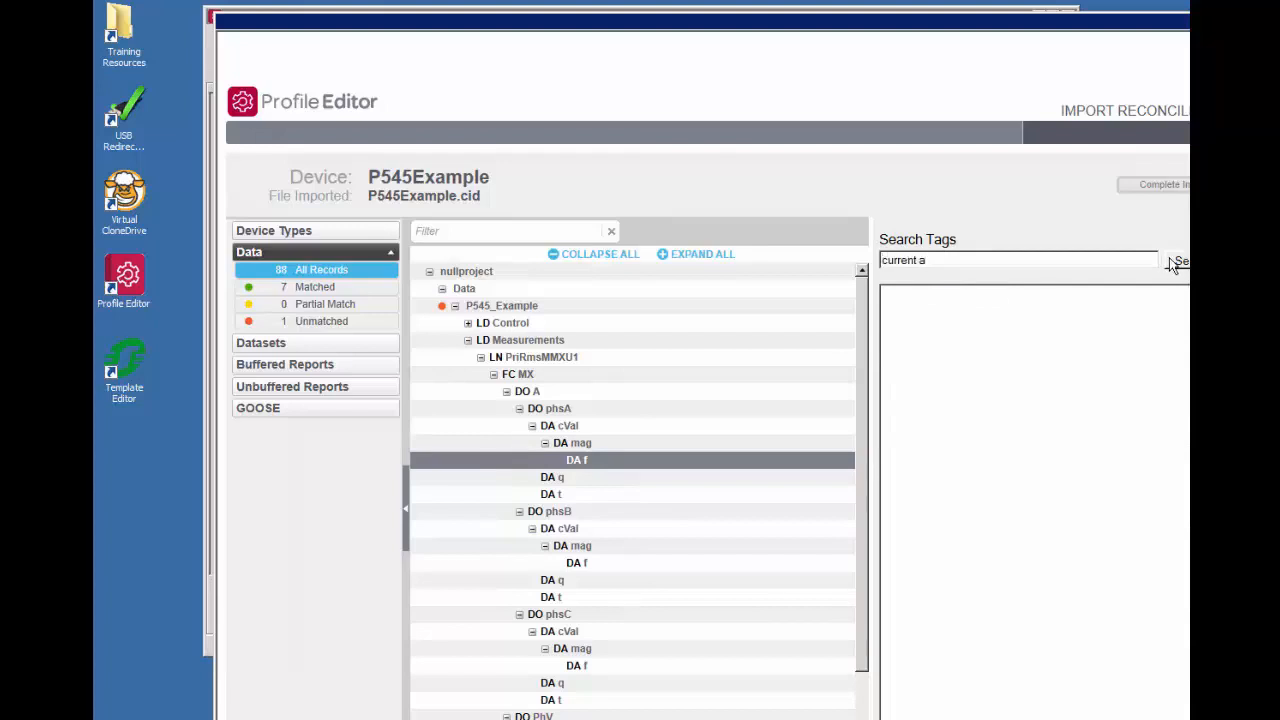
# - Choose the plain Current A tag from the search results for phsA and accept the match
pyautogui.click(975, 545)
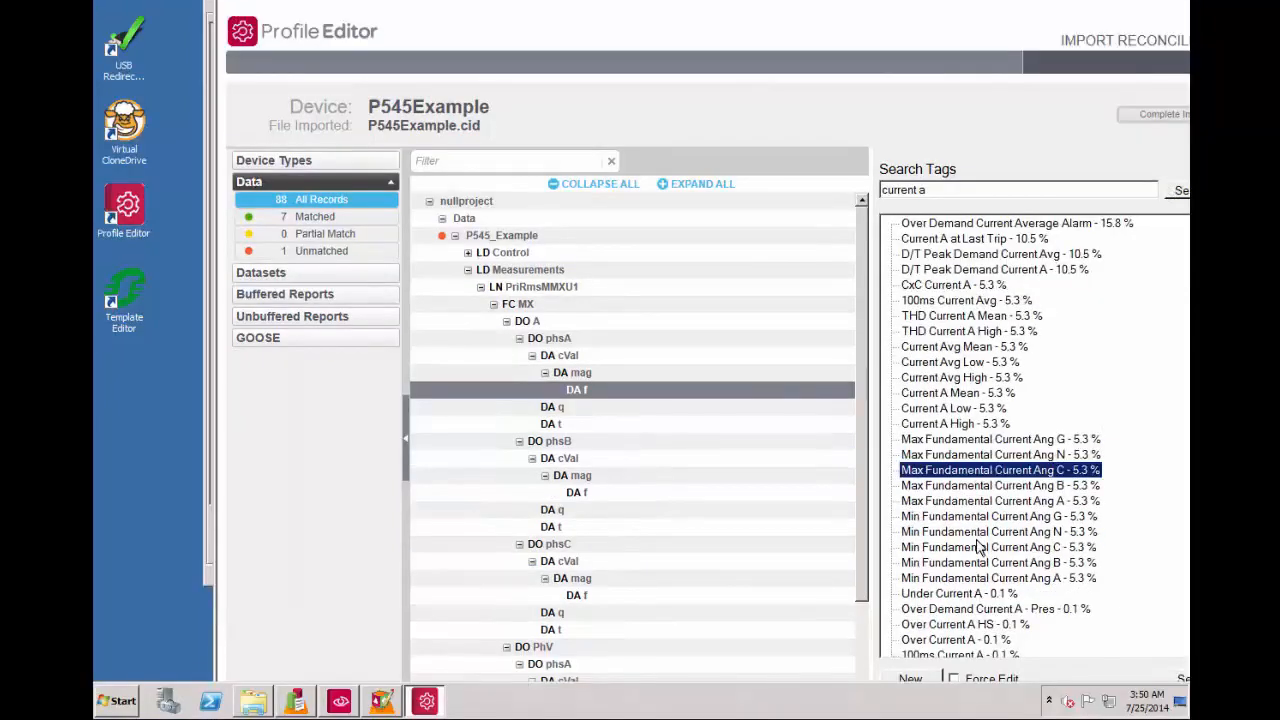
pyautogui.scroll(-14, 980, 618)
pyautogui.scroll(-5, 980, 548)
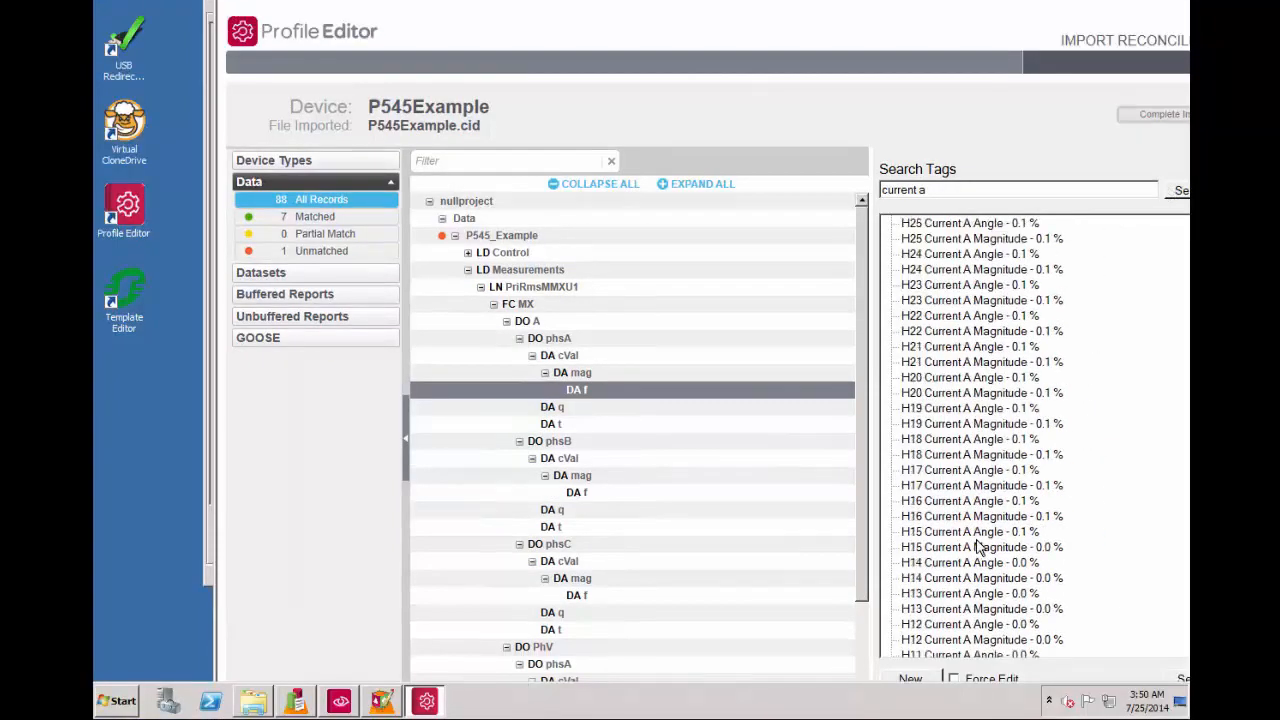
pyautogui.scroll(-14, 978, 548)
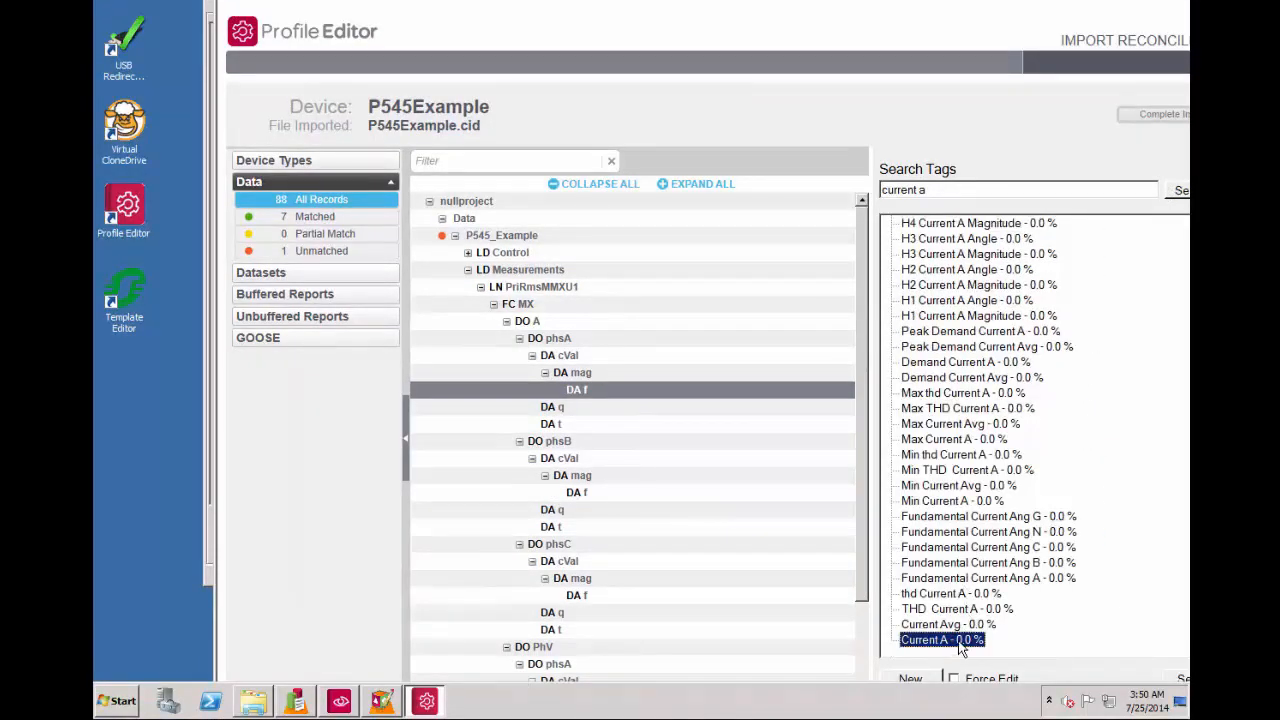
pyautogui.doubleClick(942, 640)
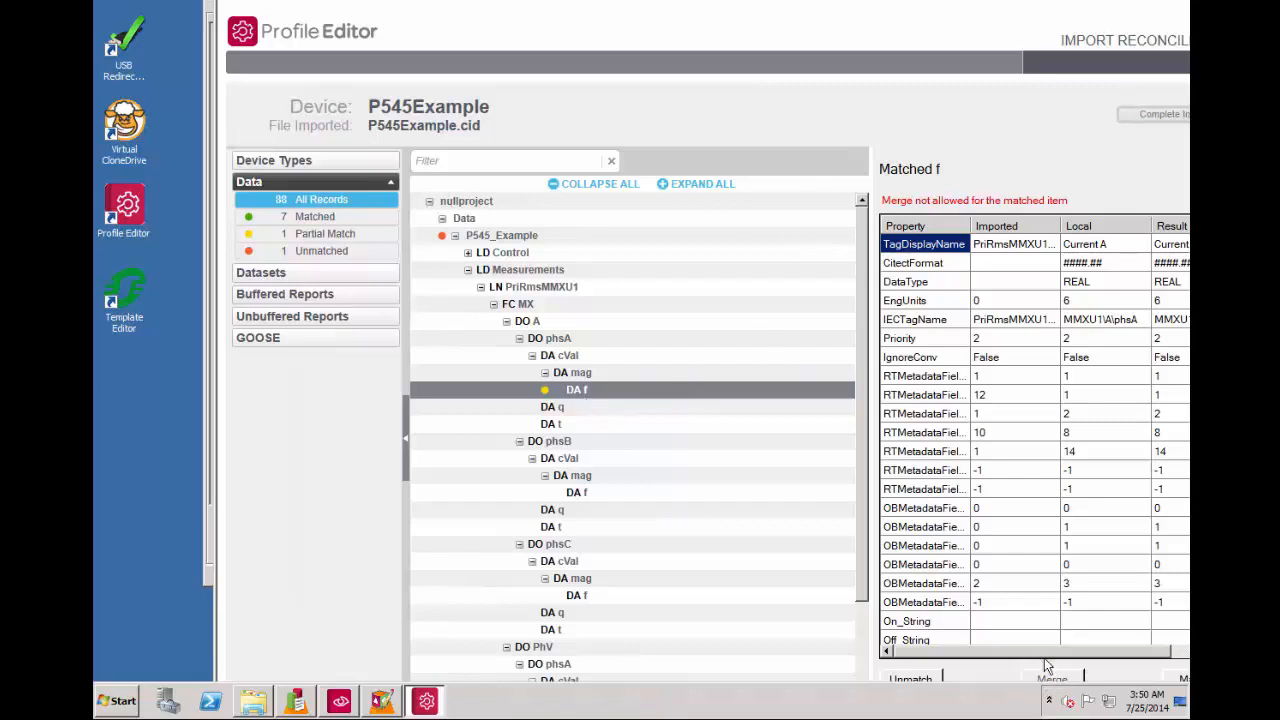
pyautogui.moveTo(1046, 655); pyautogui.dragTo(1078, 655)
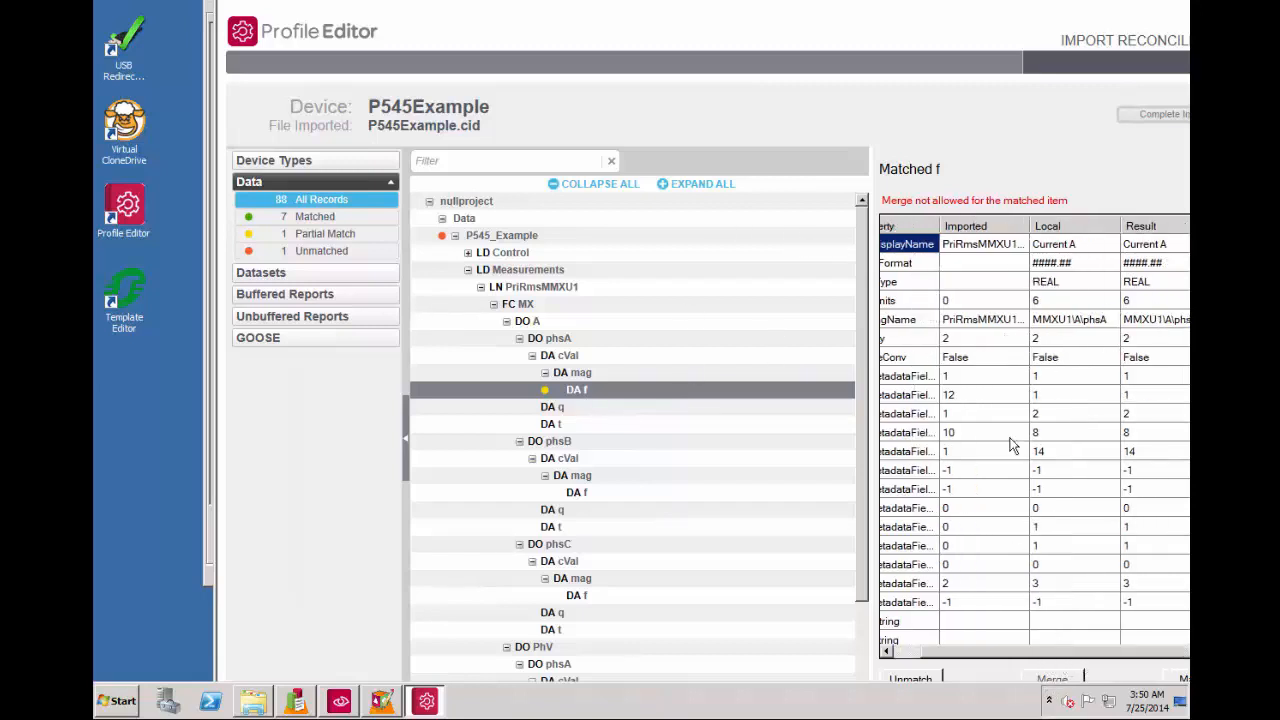
pyautogui.click(1184, 679)
# - Search tags for "current b" for the phsB magnitude f attribute and match it to the Current B tag
pyautogui.click(581, 493)
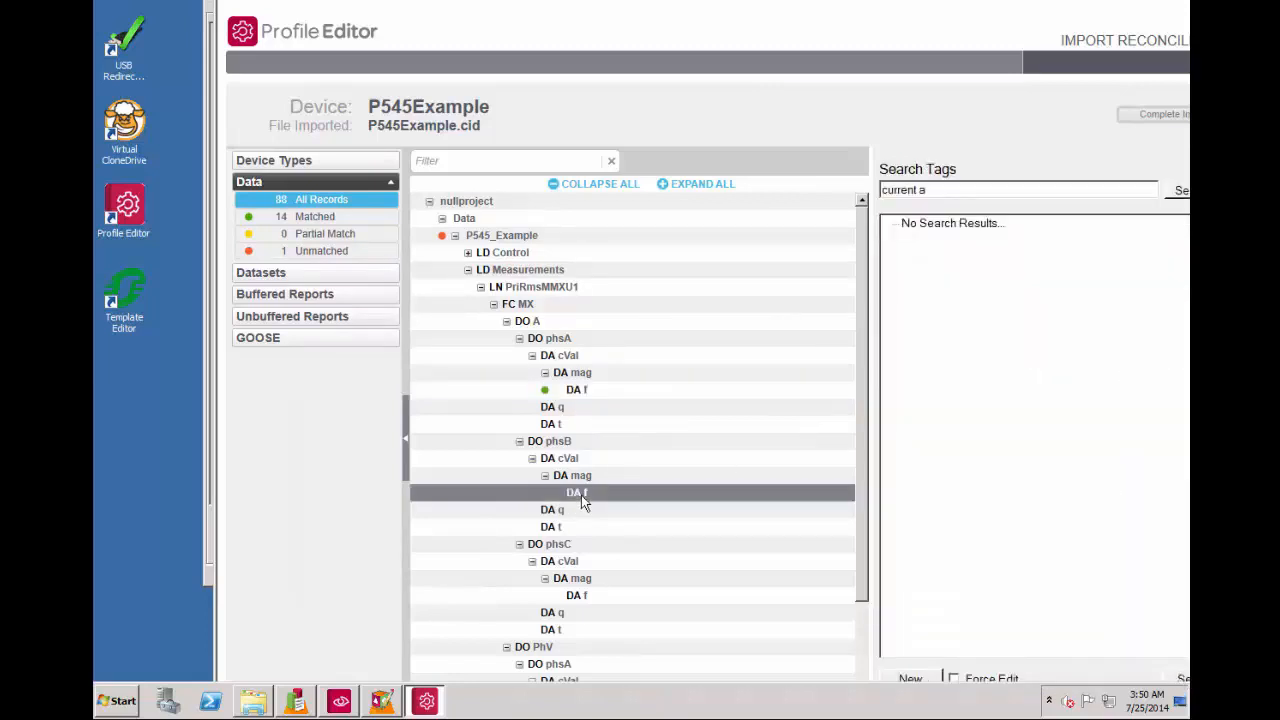
pyautogui.click(952, 191)
pyautogui.press('BackSpace')
pyautogui.write('b')
pyautogui.click(1178, 190)
pyautogui.click(985, 549)
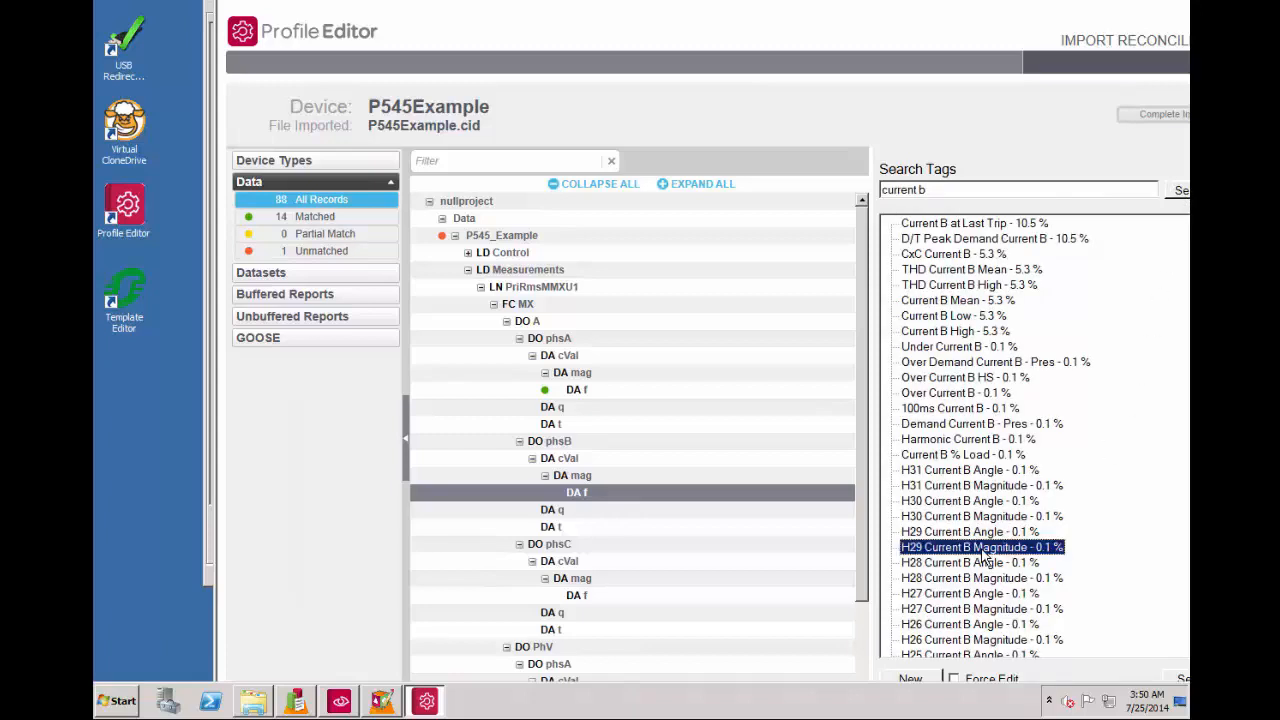
pyautogui.press('End')
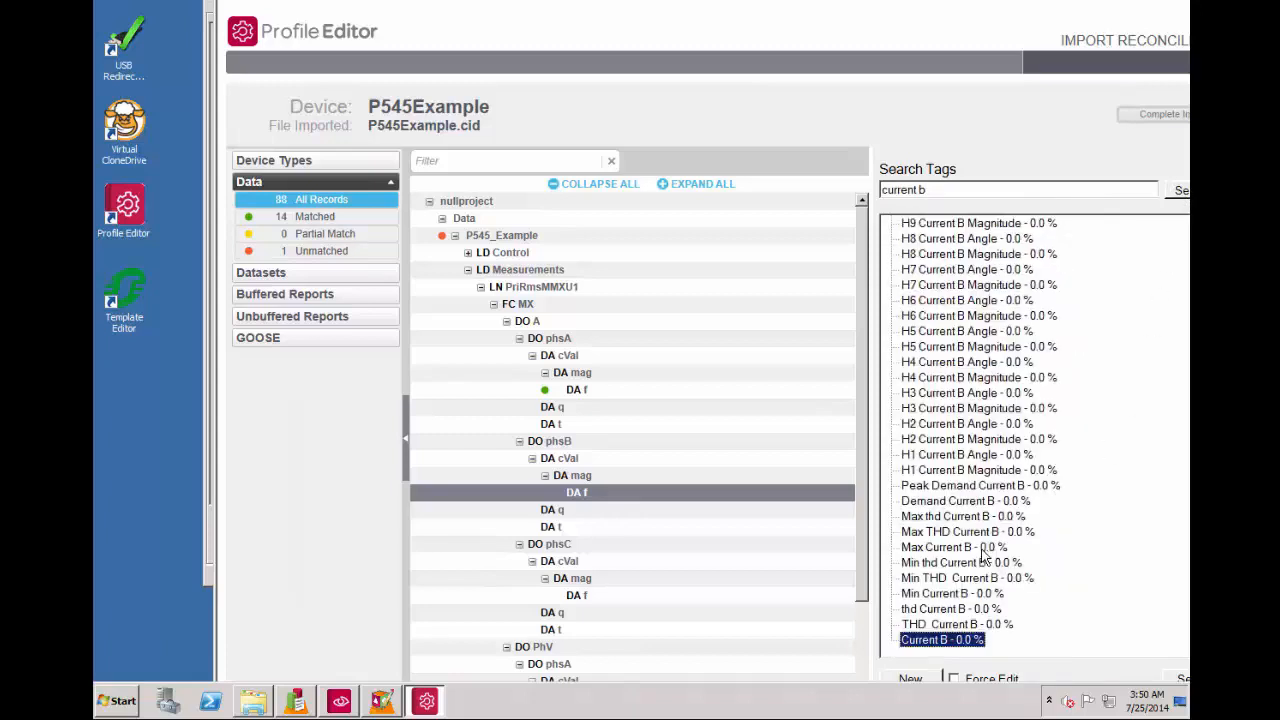
pyautogui.doubleClick(965, 645)
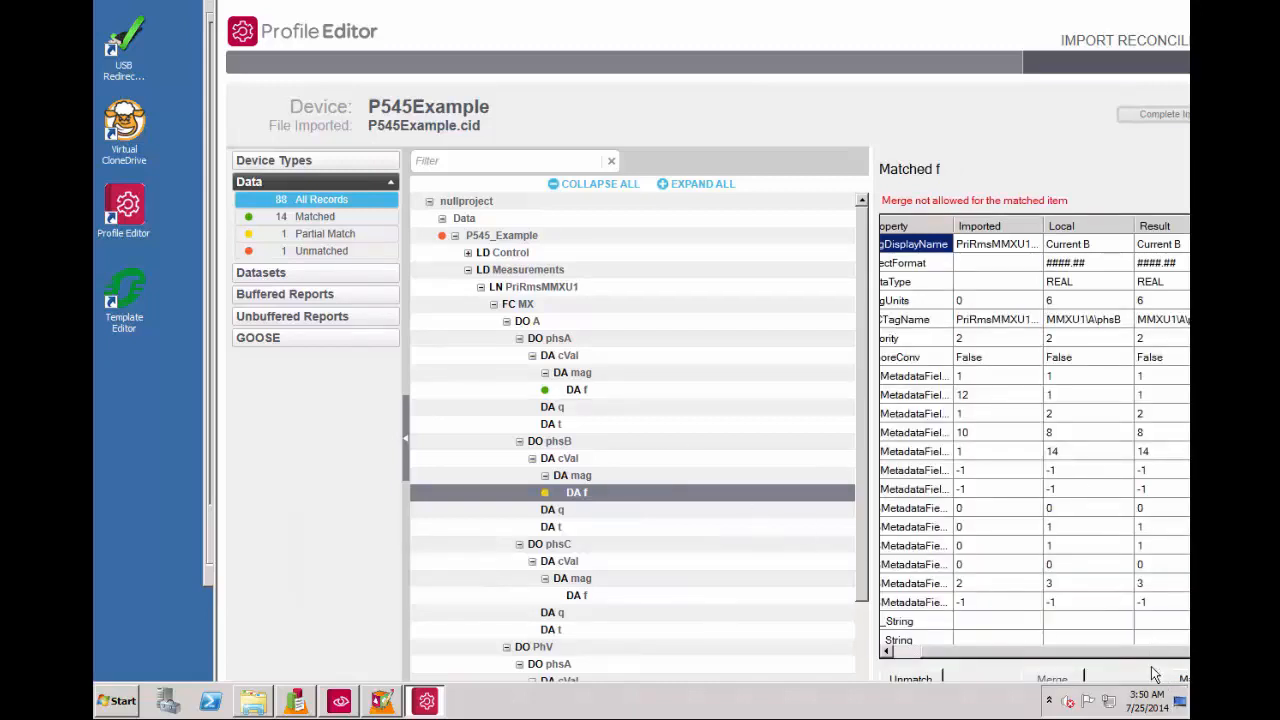
pyautogui.click(1183, 680)
# - Search tags for "current c" for the phsC magnitude f attribute and match it to the Current C tag
pyautogui.click(580, 582)
pyautogui.click(581, 595)
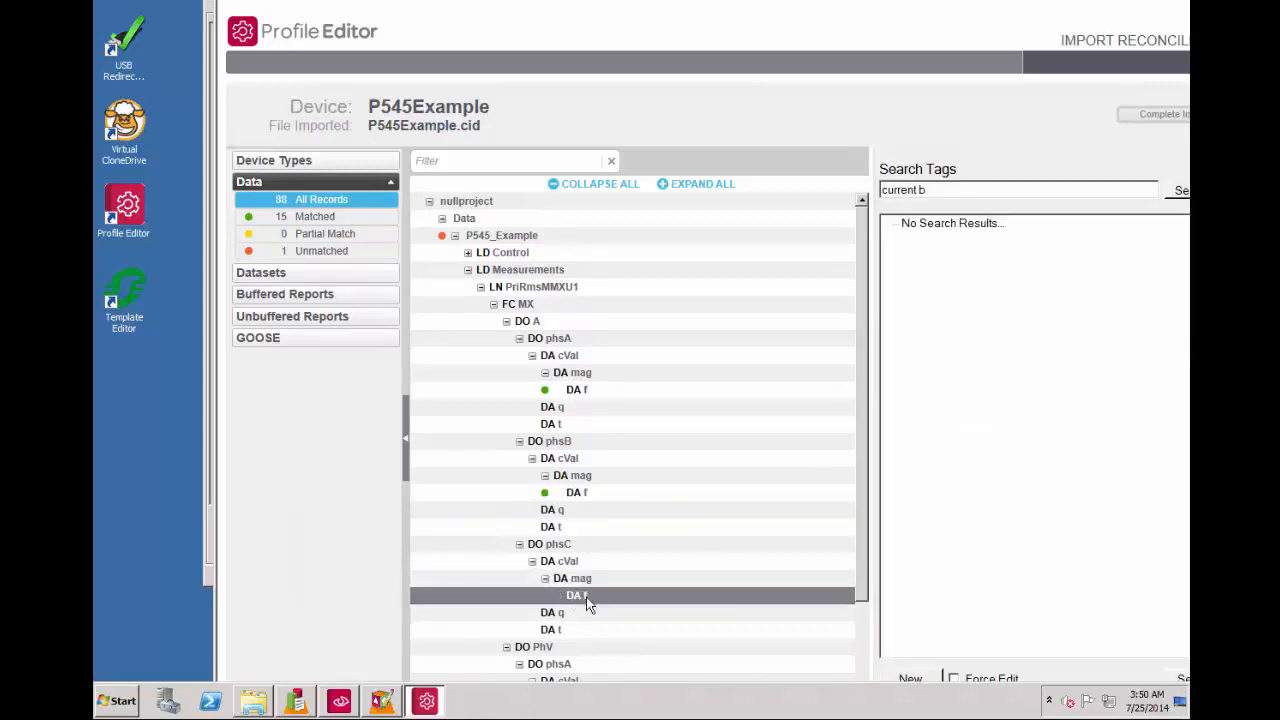
pyautogui.click(947, 190)
pyautogui.write('c')
pyautogui.click(1182, 192)
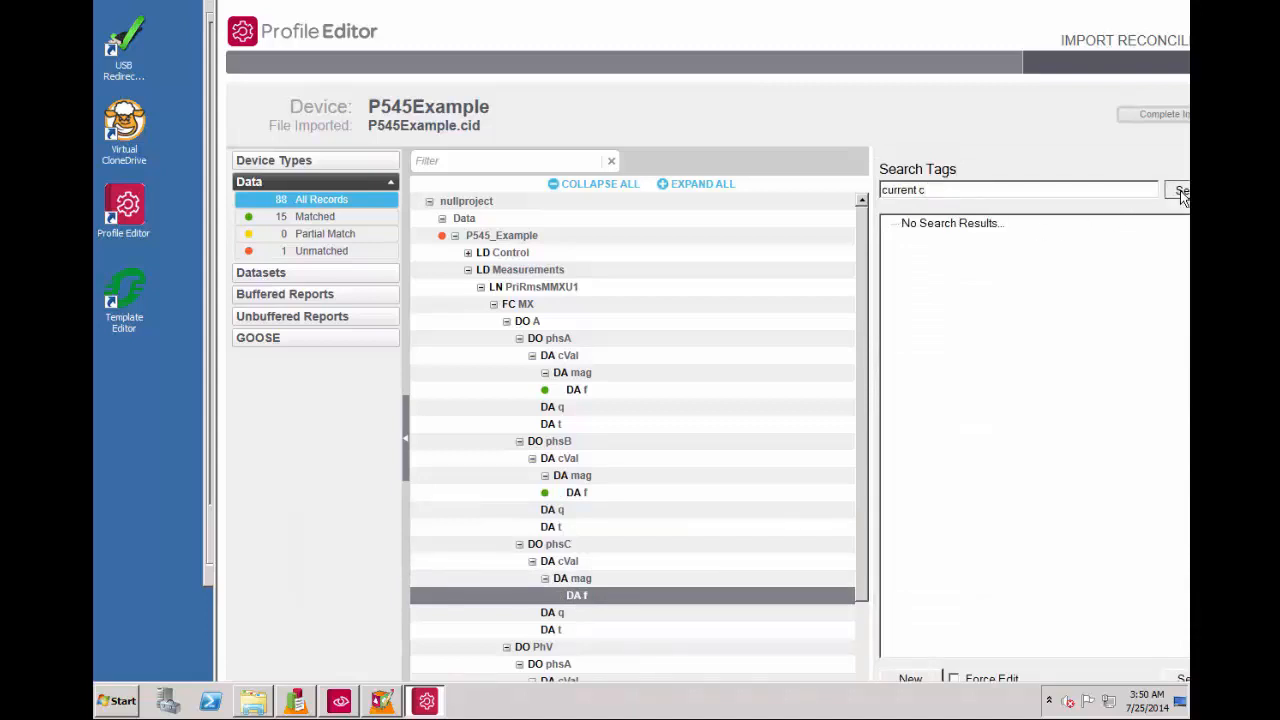
pyautogui.click(980, 455)
pyautogui.press('End')
pyautogui.doubleClick(970, 642)
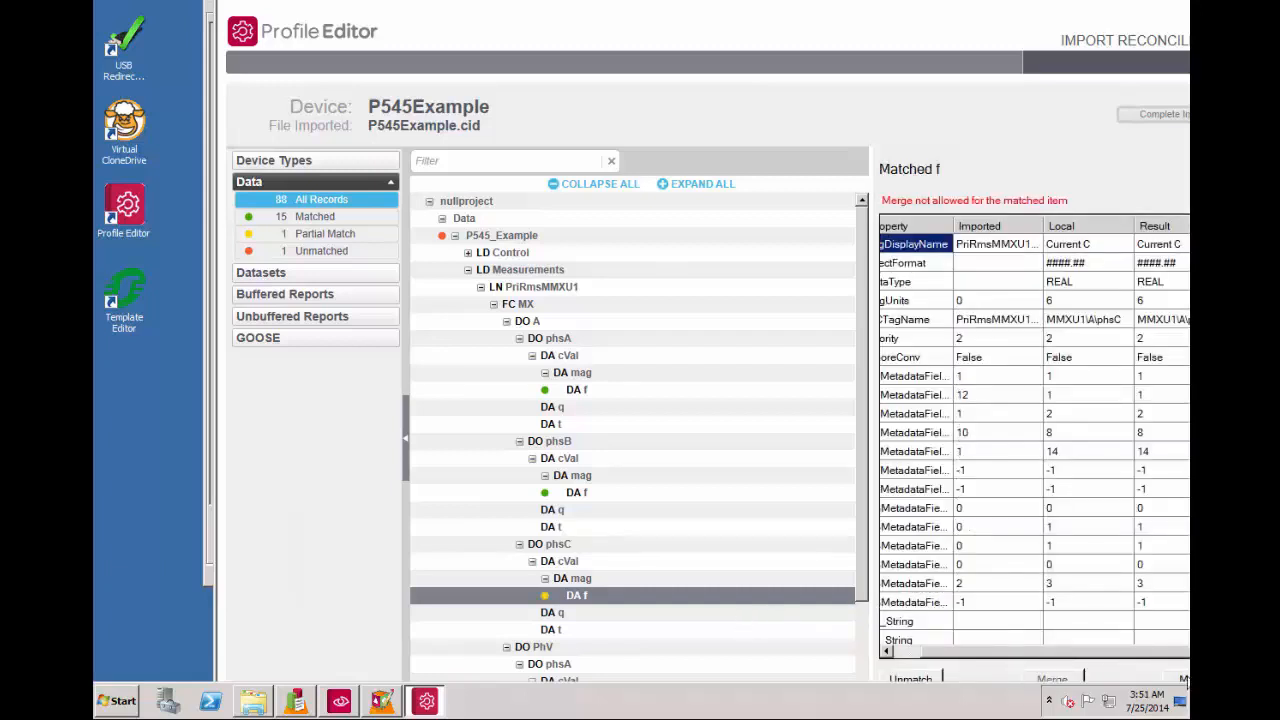
pyautogui.click(1184, 680)
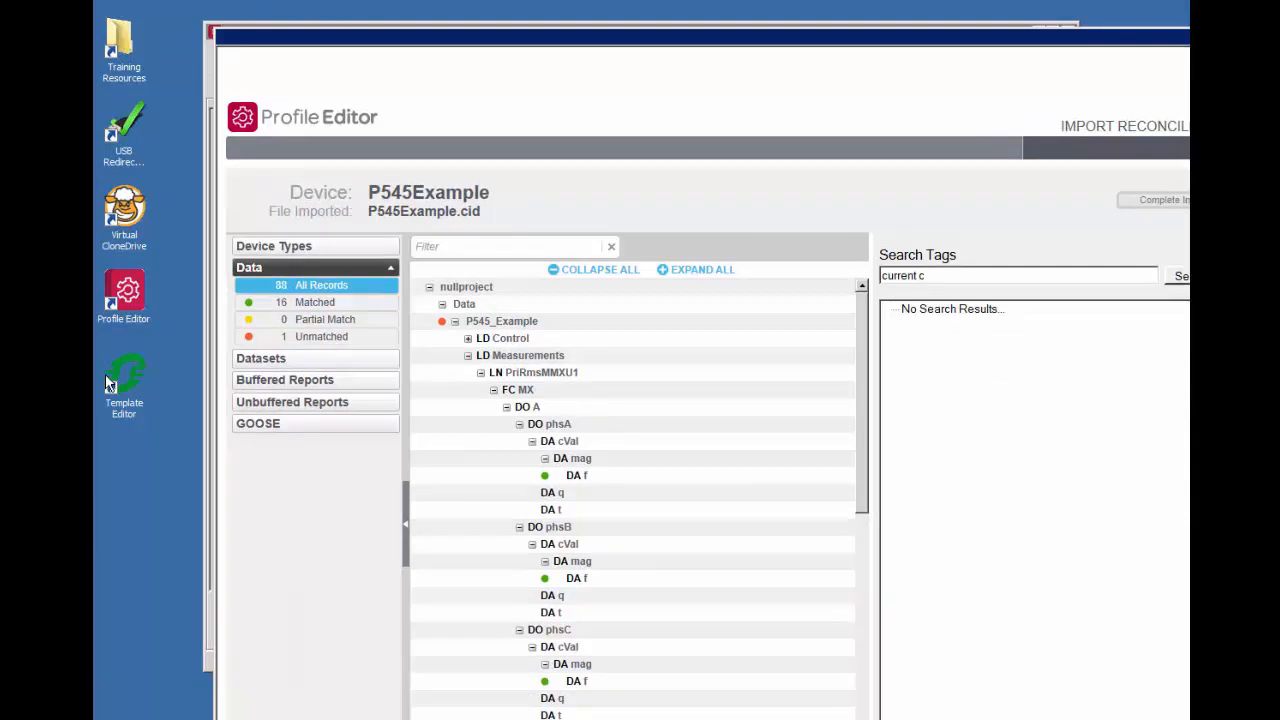
# - Collapse the Measurements logical device and match the general attribute under Protection SenEftPTOC1 DO Op to the Under Frequency tag, searching for "under frequency"
pyautogui.click(468, 356)
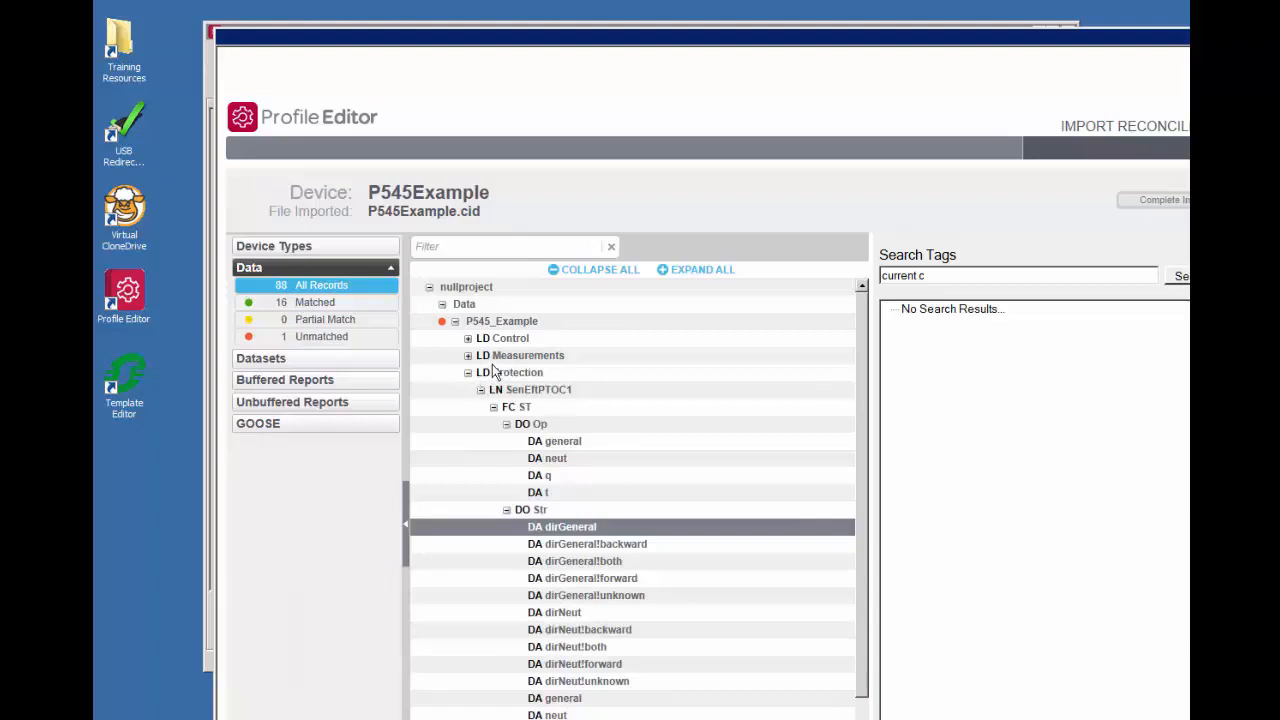
pyautogui.click(537, 447)
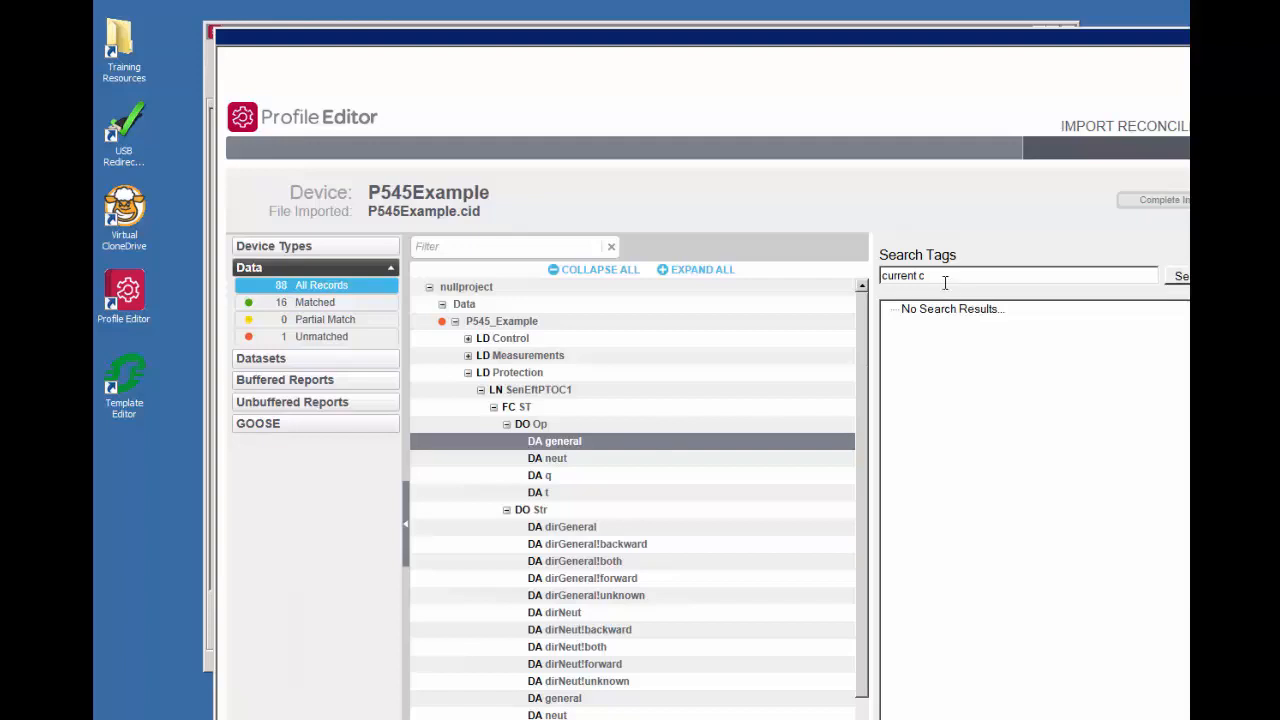
pyautogui.hotkey('ctrl', 'a')
pyautogui.write('under frequency')
pyautogui.click(1180, 282)
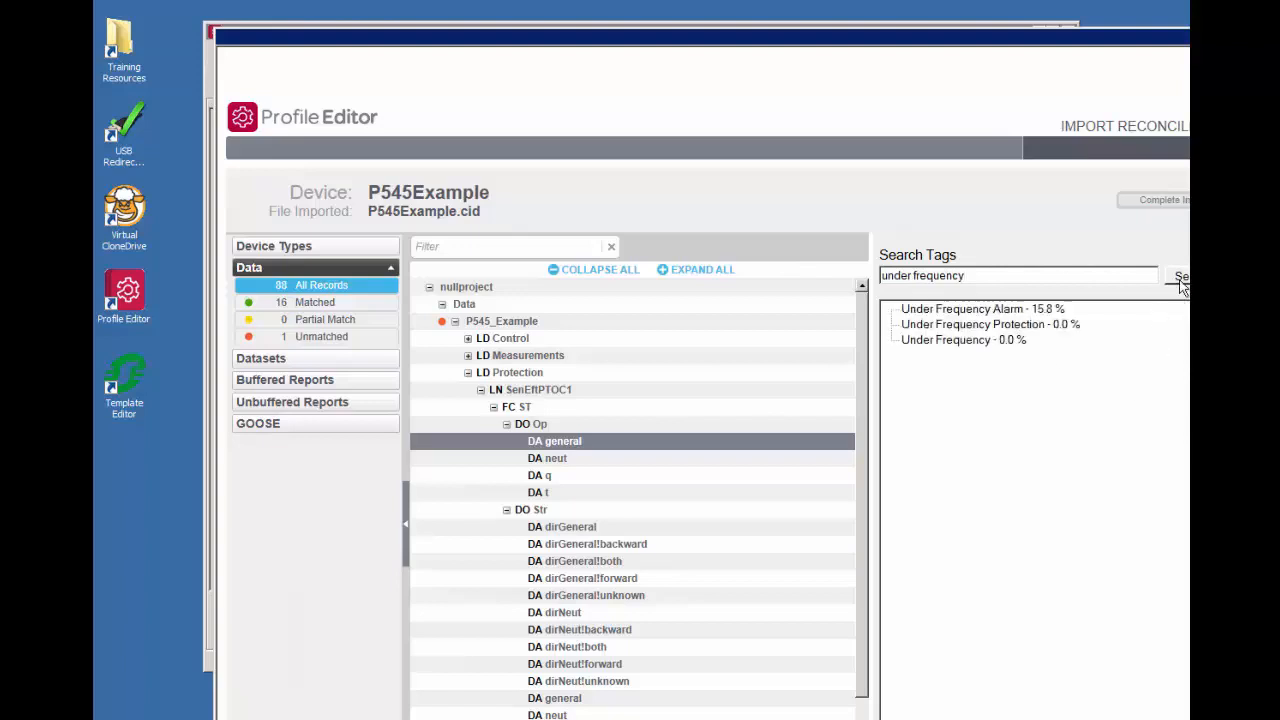
pyautogui.click(979, 342)
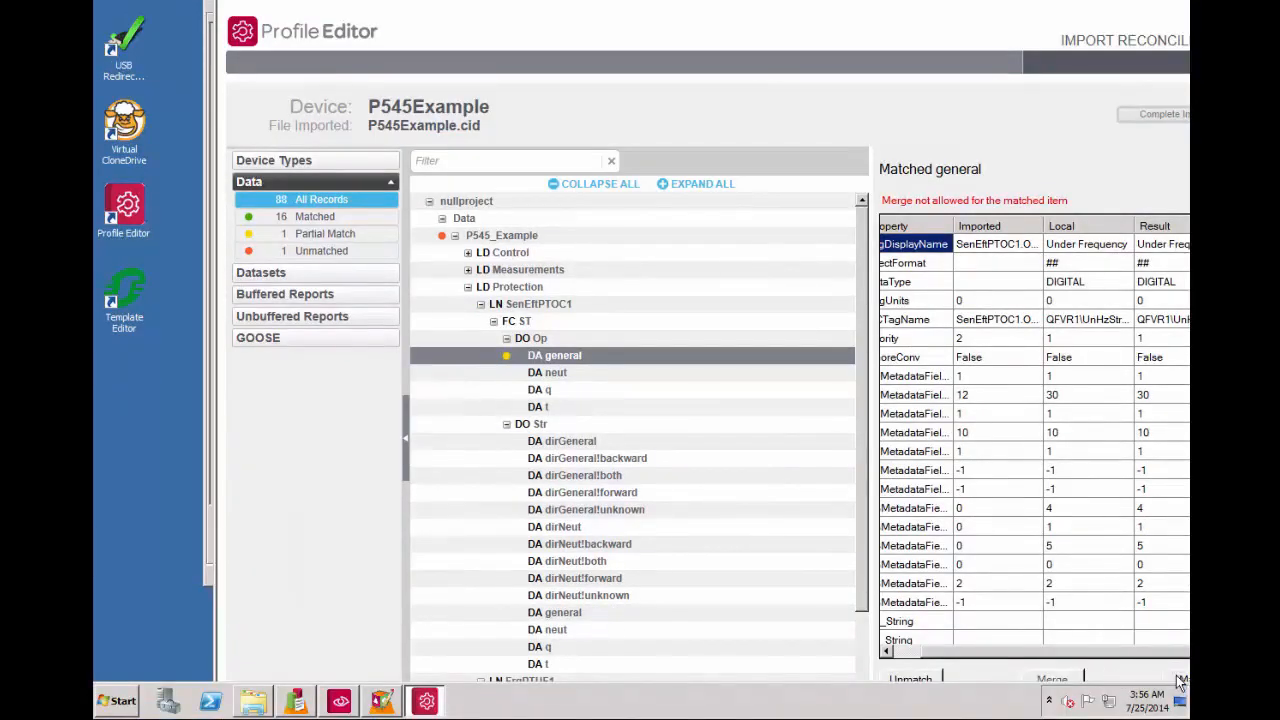
pyautogui.click(1182, 679)
# - Start a new custom tag for the general attribute under SenEftPTOC1 DO Str, using the Create From option
pyautogui.click(563, 614)
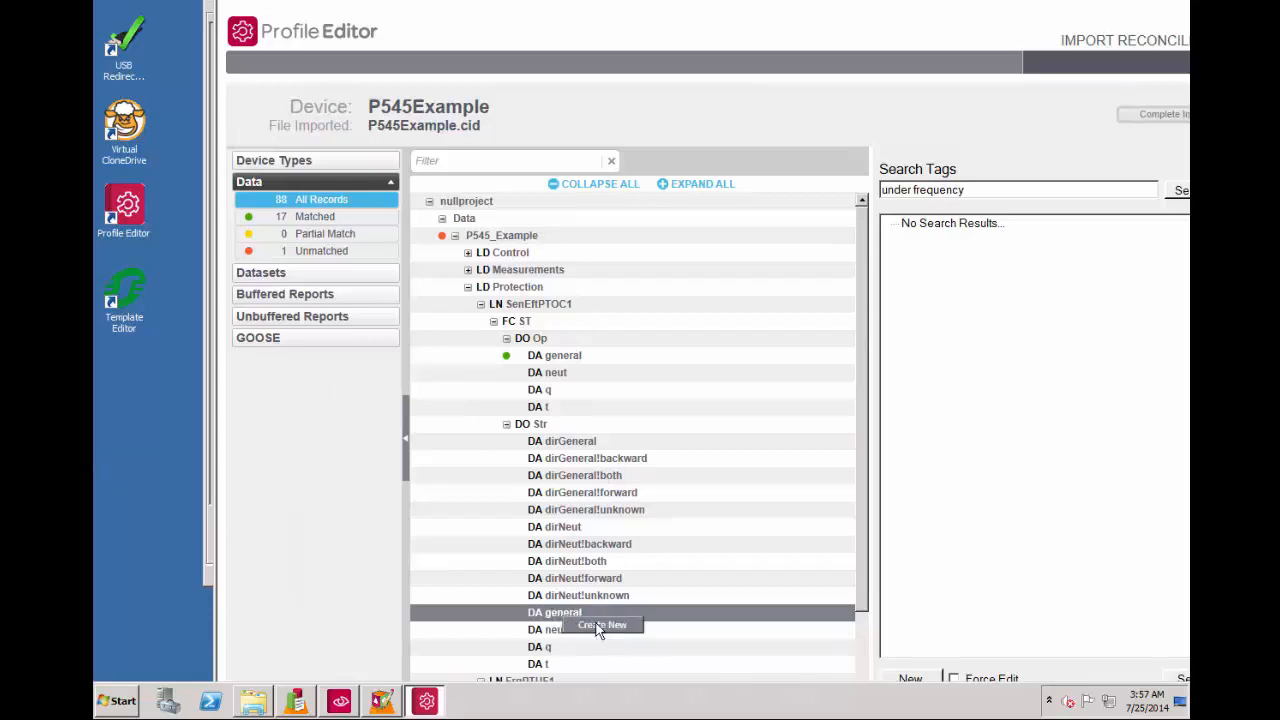
pyautogui.doubleClick(562, 615)
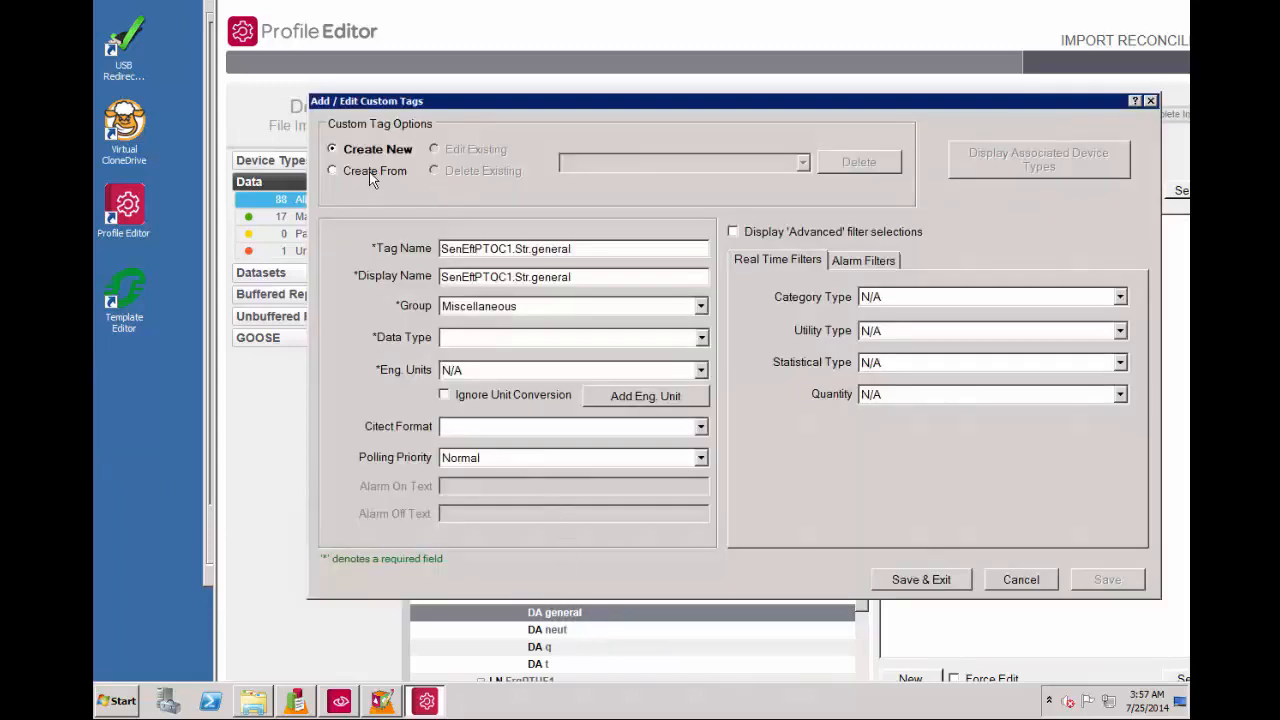
pyautogui.click(372, 172)
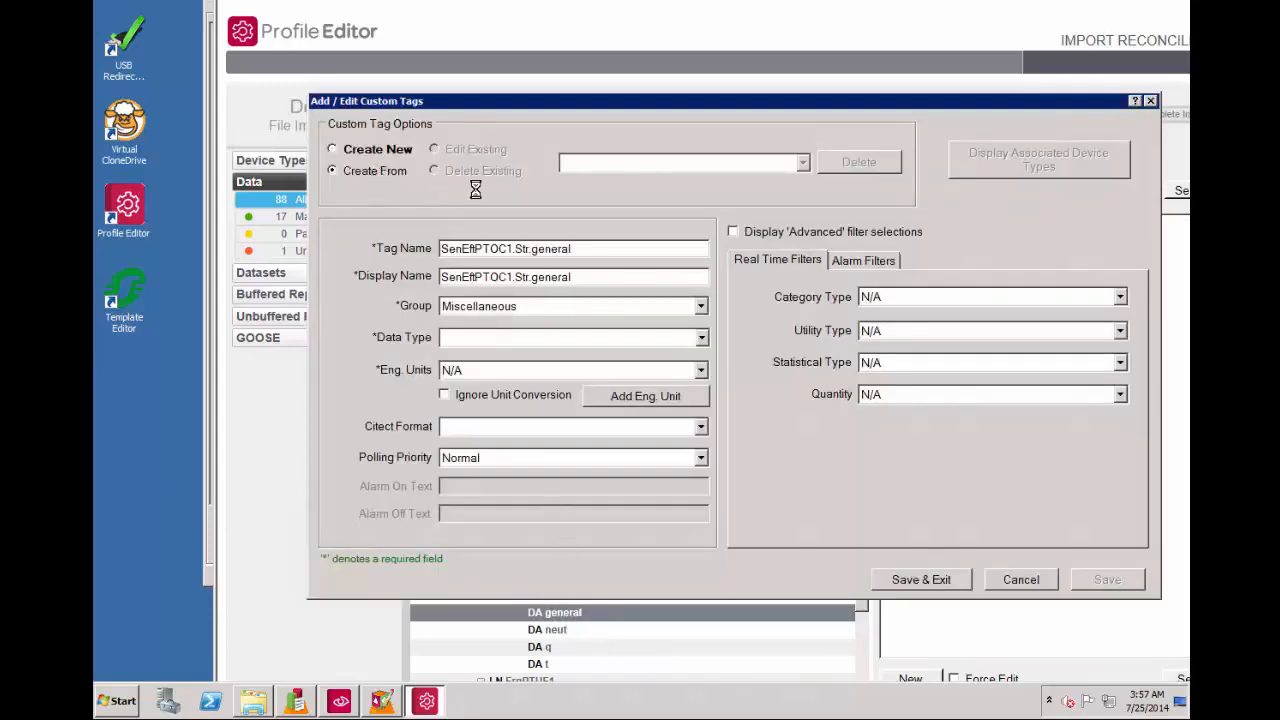
pyautogui.click(648, 168)
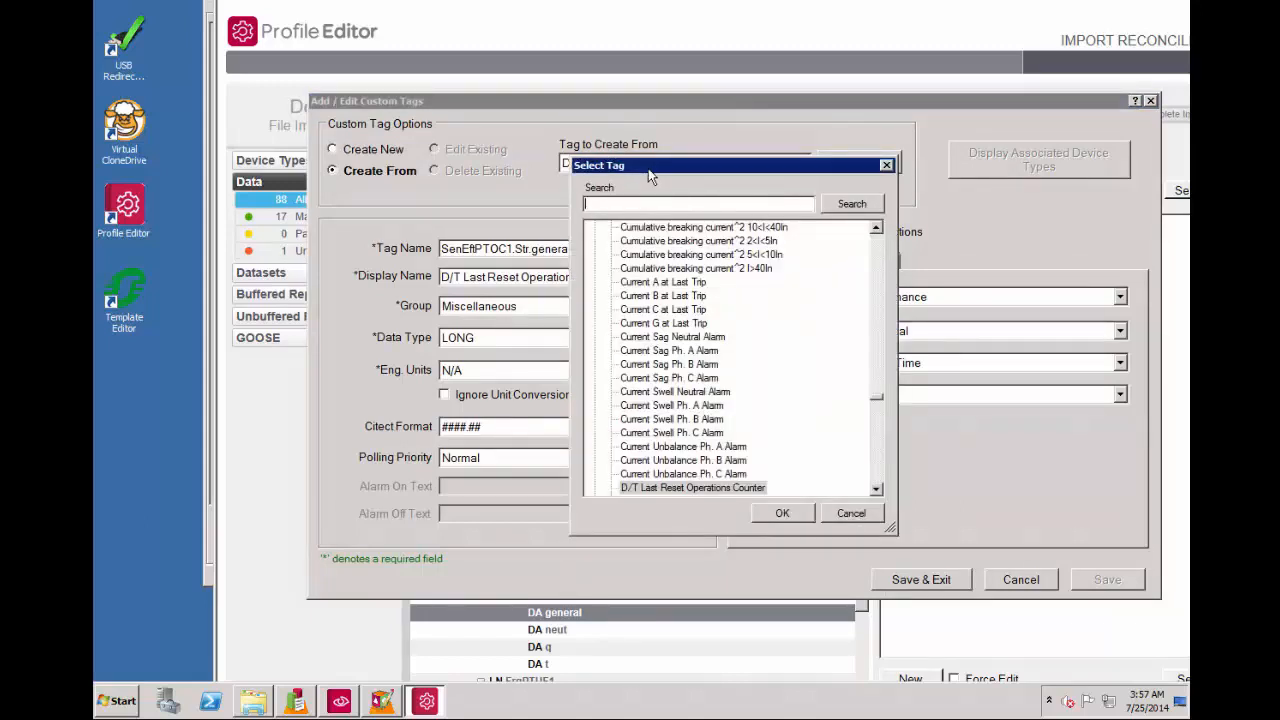
pyautogui.write('81')
pyautogui.click(852, 204)
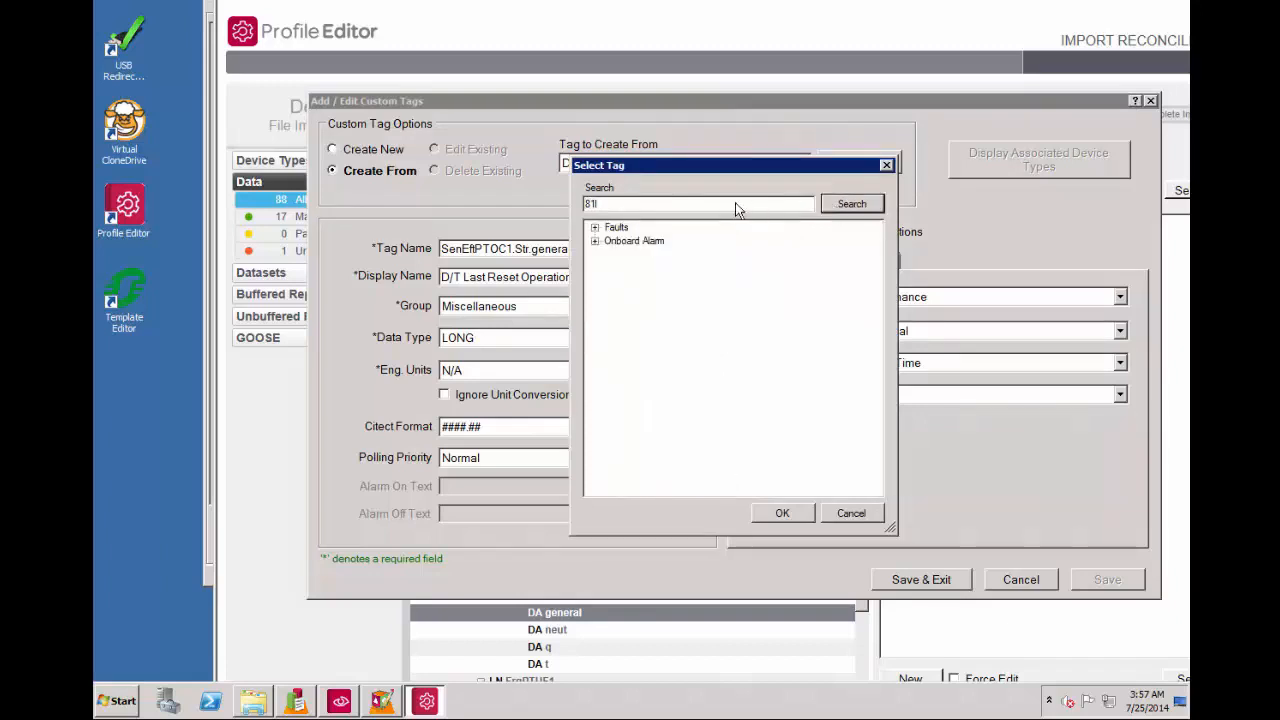
pyautogui.click(594, 242)
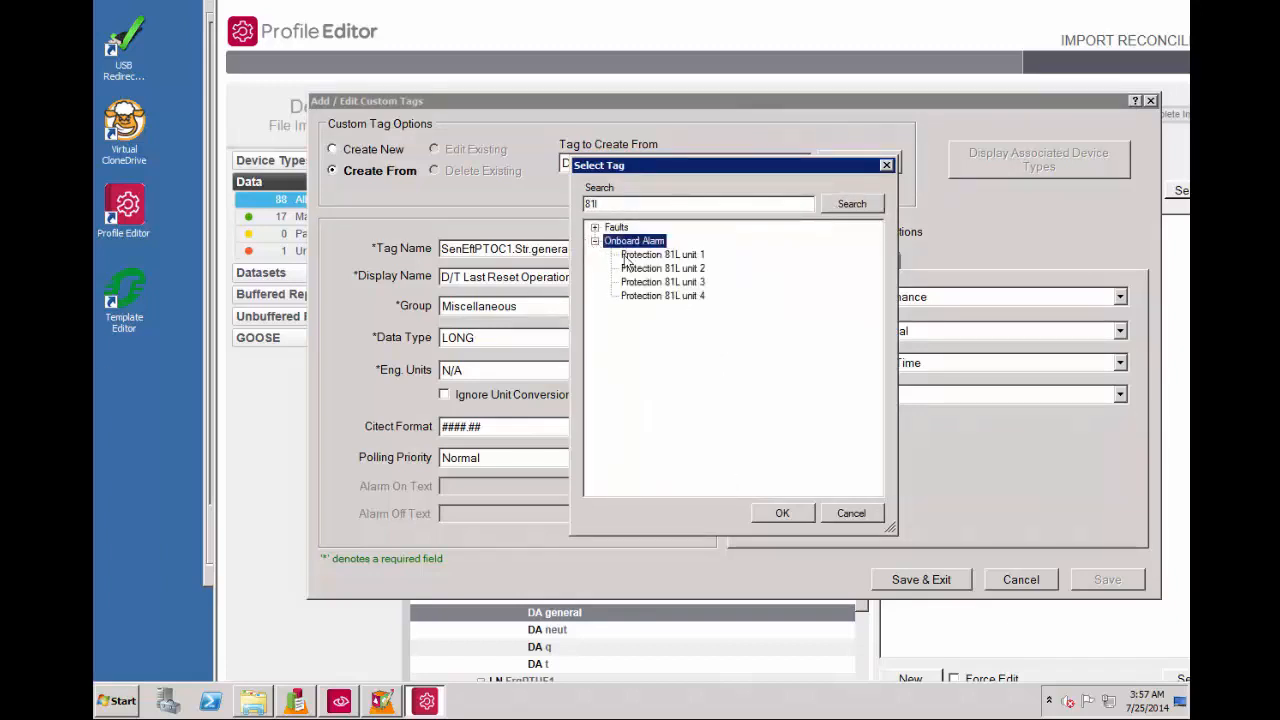
pyautogui.click(650, 256)
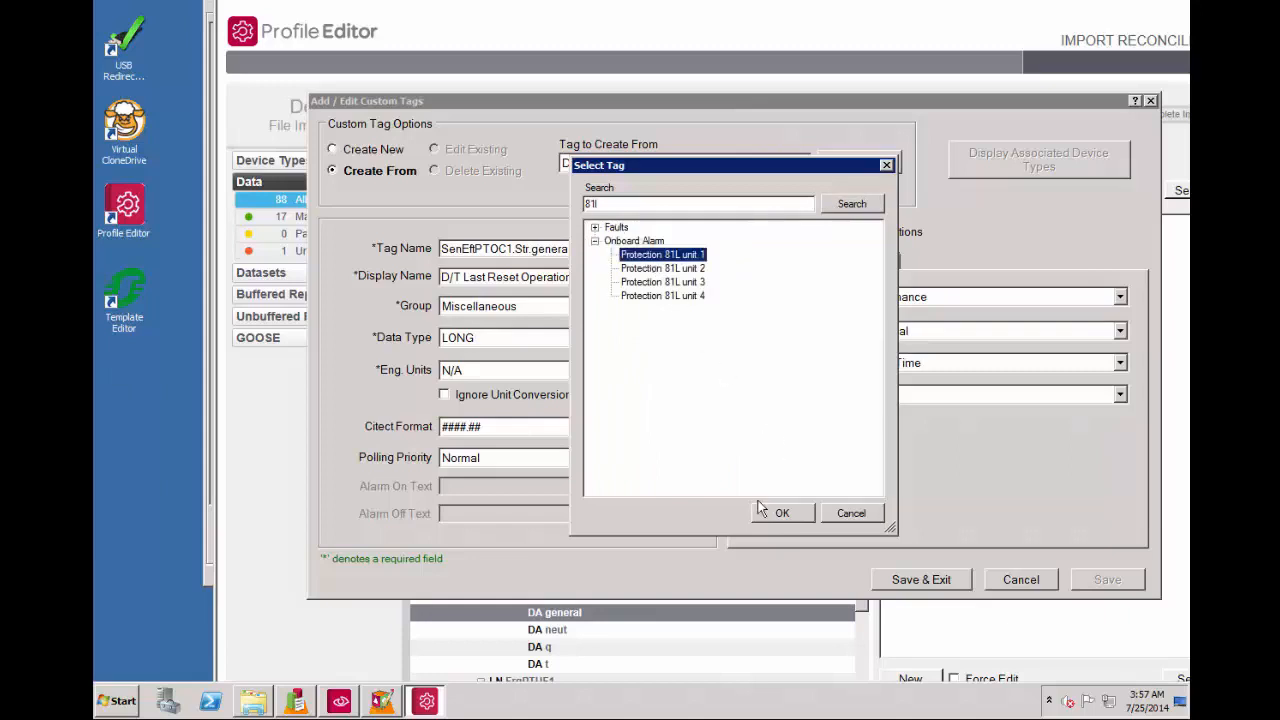
pyautogui.click(828, 513)
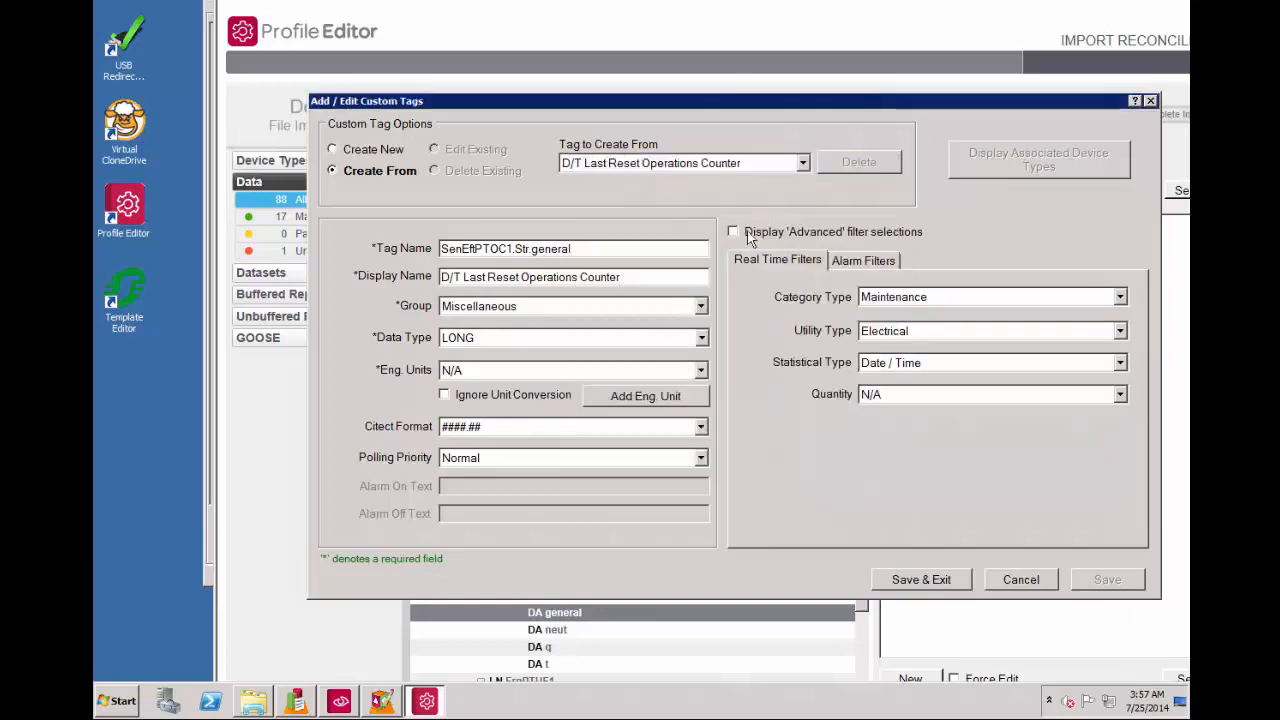
# - Search the source tags for "81l" and base the custom tag on Protection 81L unit 1 under Onboard Alarm
pyautogui.click(740, 173)
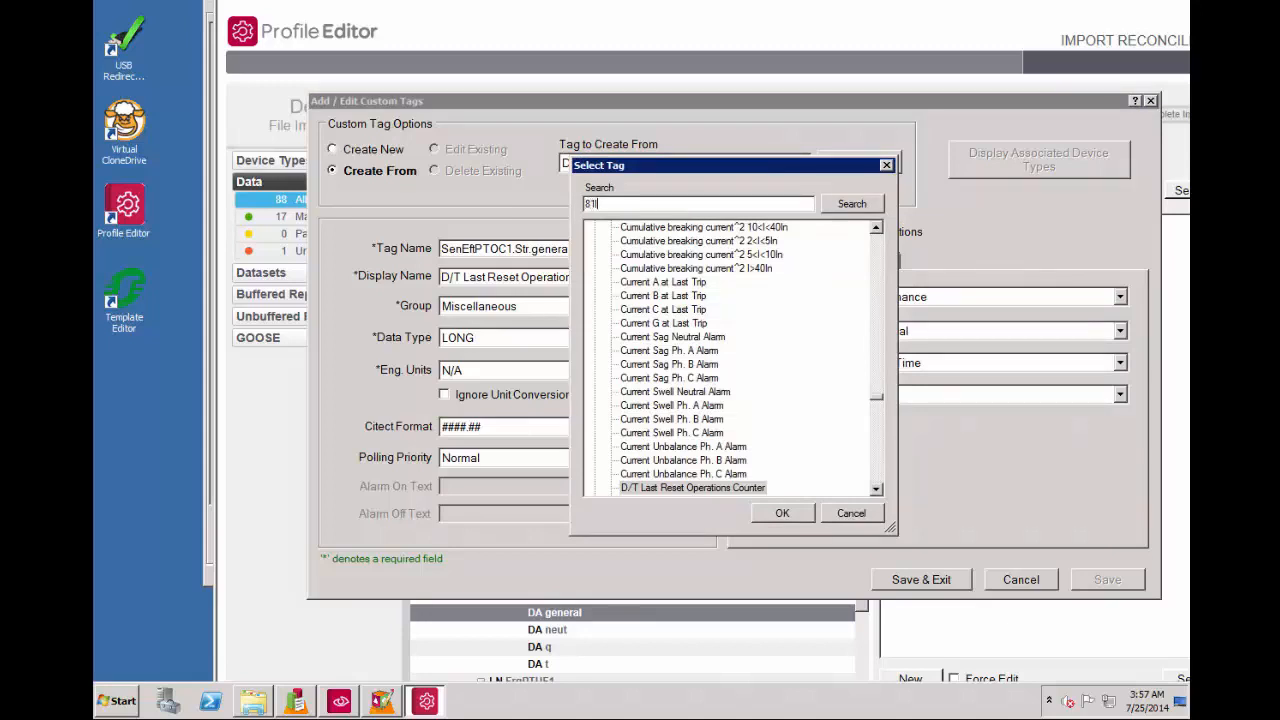
pyautogui.press('Return')
pyautogui.click(596, 243)
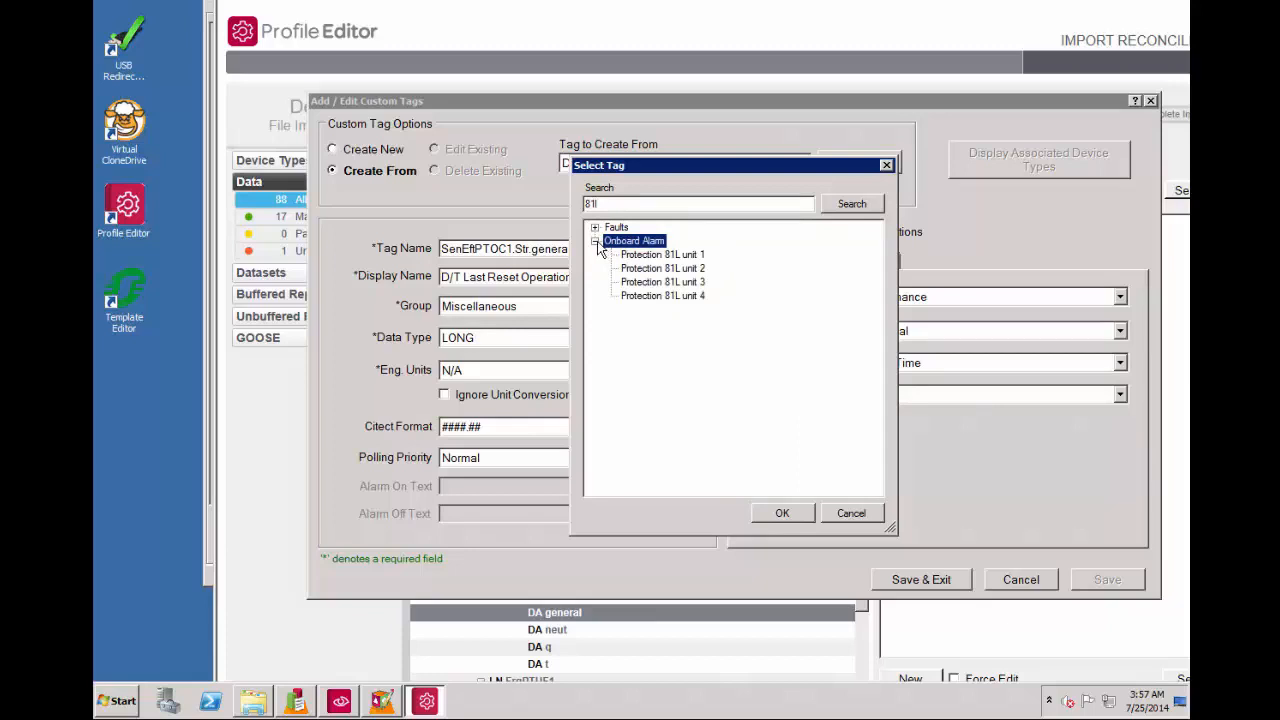
pyautogui.click(648, 256)
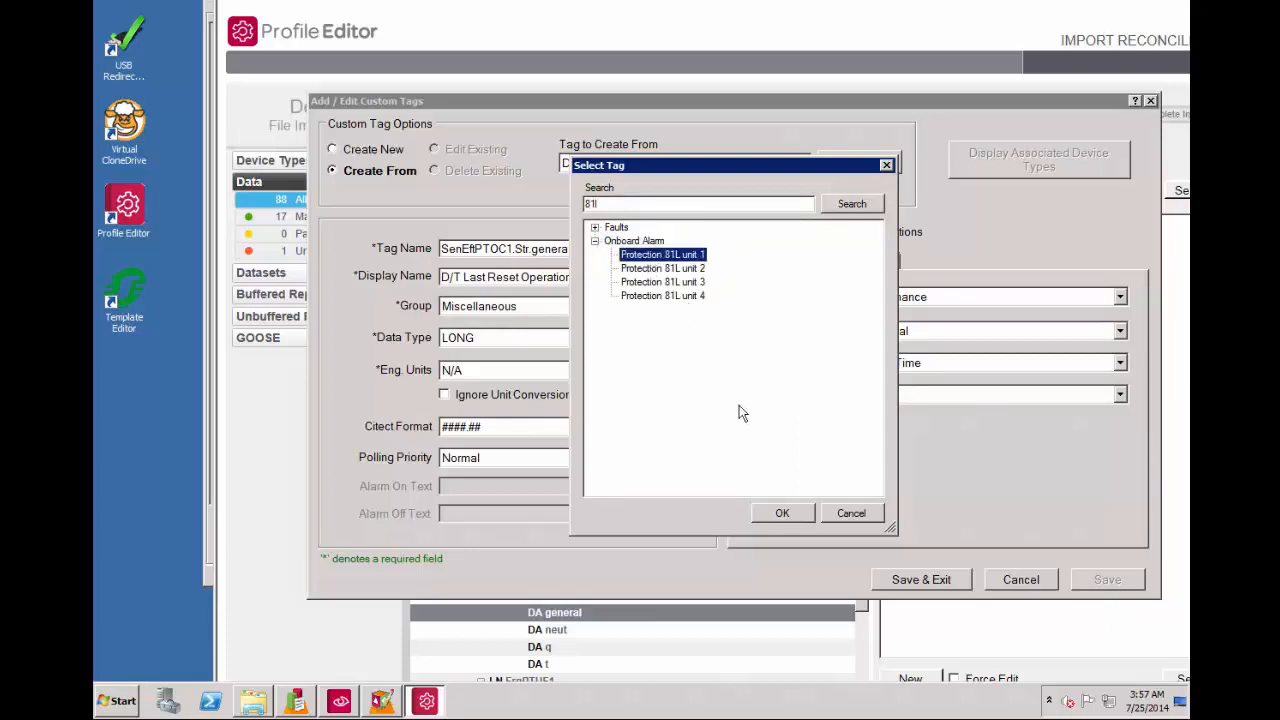
pyautogui.click(782, 514)
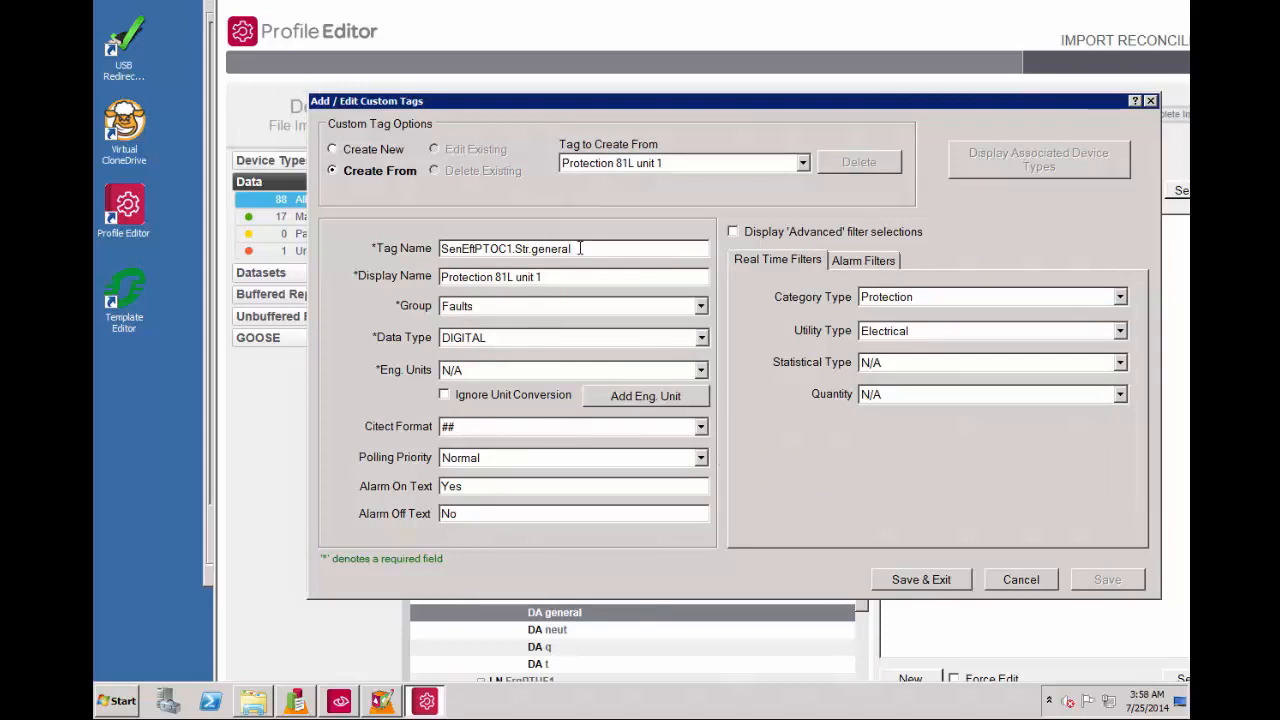
# - Set the custom tag's tag name to FrqPTUF1\Str\general
pyautogui.moveTo(580, 248); pyautogui.dragTo(384, 212)
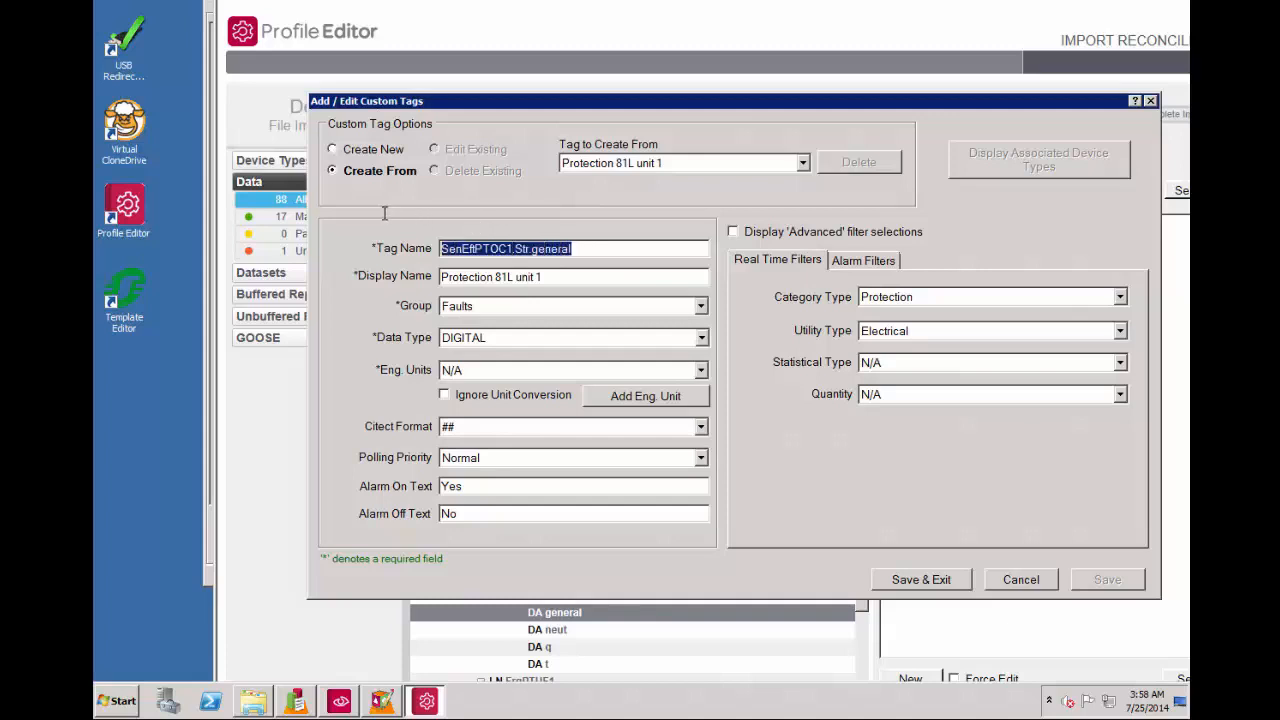
pyautogui.press('BackSpace')
pyautogui.hotkey('ctrl', 'z')
pyautogui.press('BackSpace')
pyautogui.write('Fr')
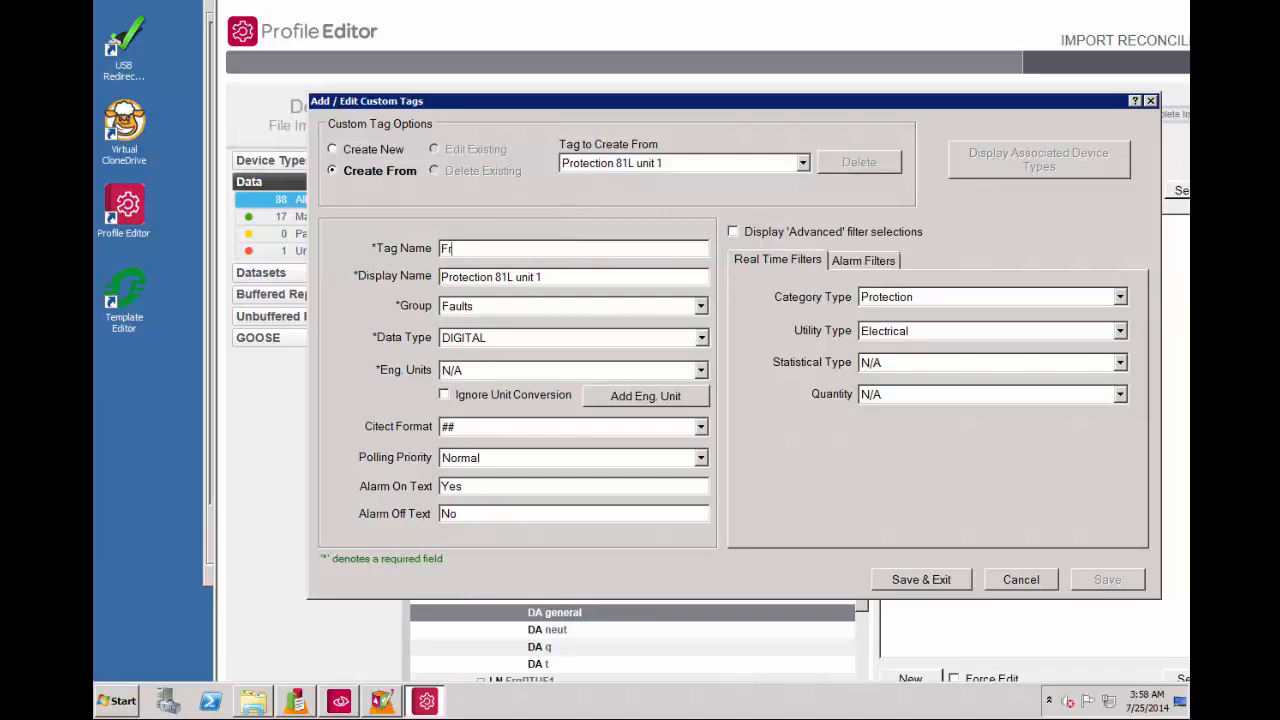
pyautogui.write('o')
pyautogui.write('PTUF')
pyautogui.write('1z')
pyautogui.write('Strzge')
pyautogui.write('neral')
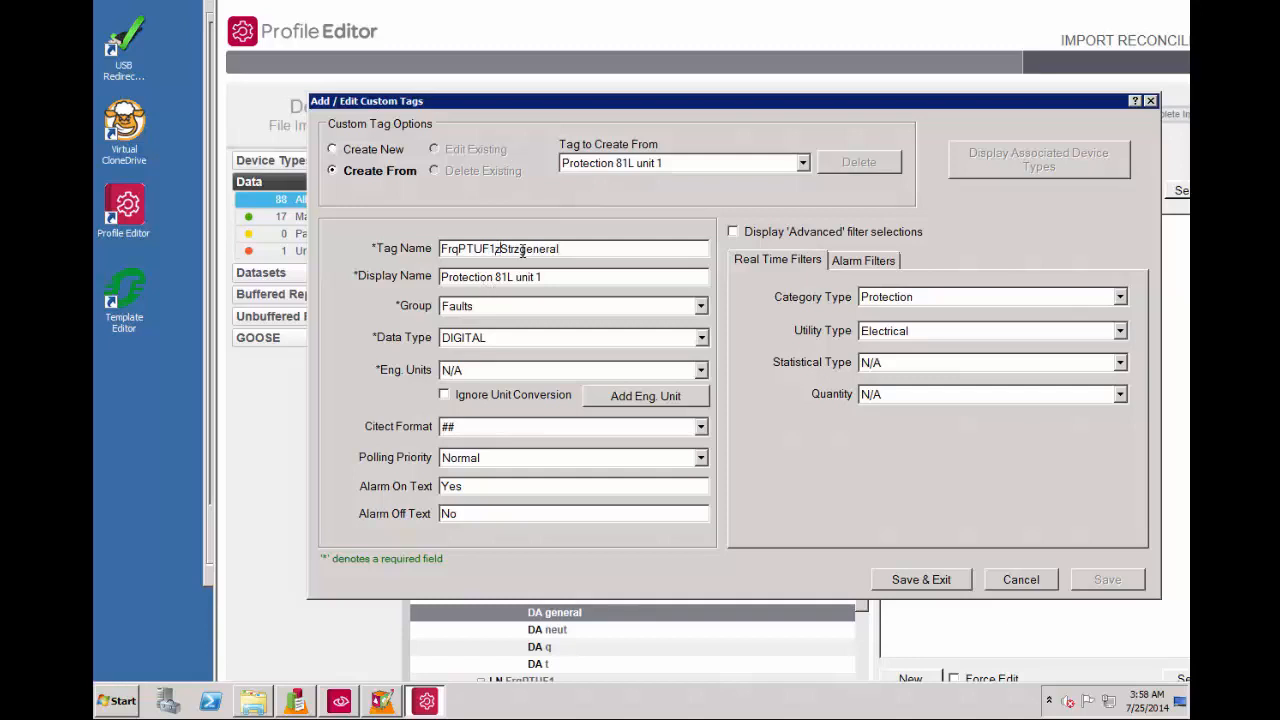
pyautogui.press('BackSpace')
pyautogui.write('\\')
pyautogui.press('Right')
pyautogui.press('Right')
pyautogui.press('Right')
pyautogui.press('BackSpace')
pyautogui.write('\\')
# - Set the display name to Under Frequency Unit 1 Start, then save the custom tag and close its editor
pyautogui.moveTo(545, 276); pyautogui.dragTo(365, 283)
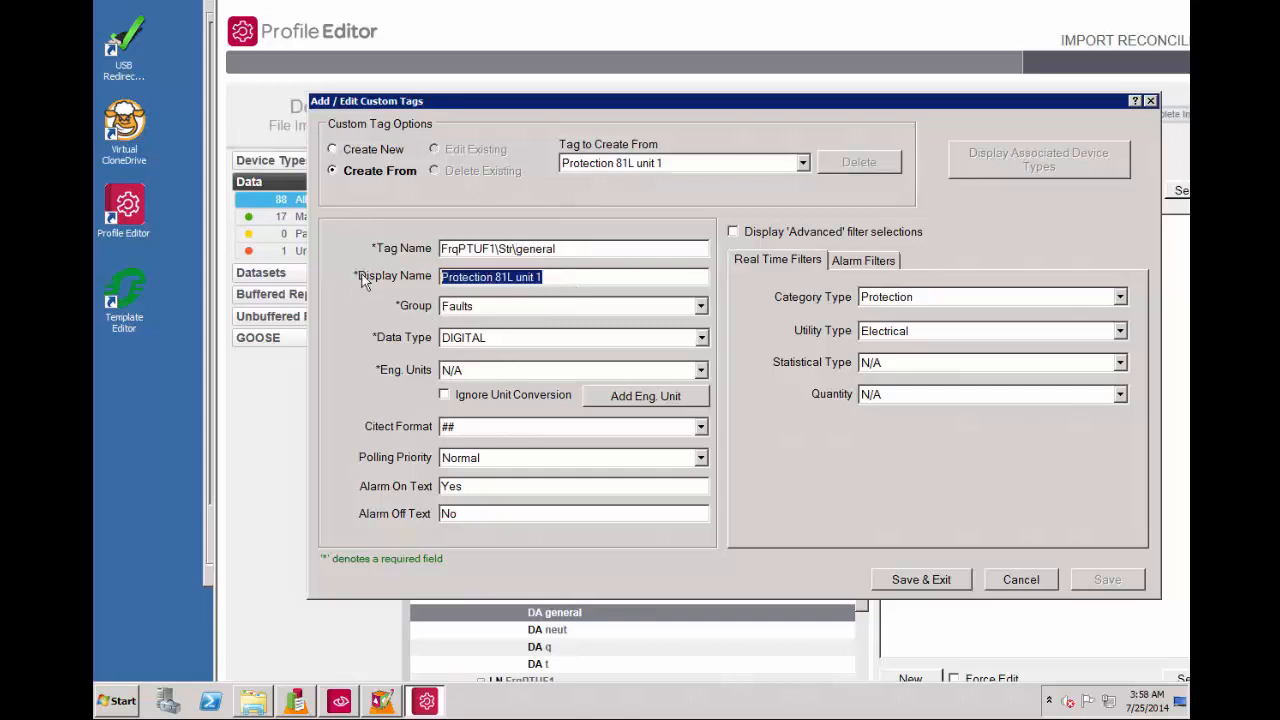
pyautogui.write('Under')
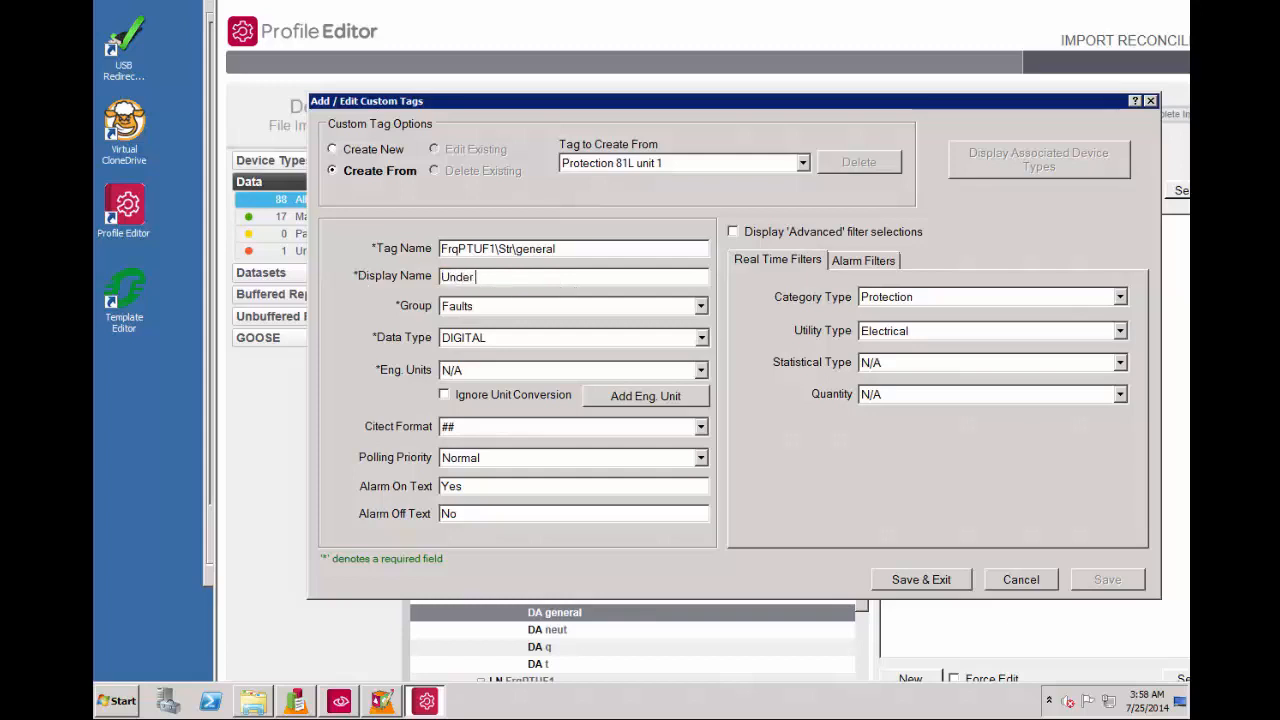
pyautogui.write(' Frequency U')
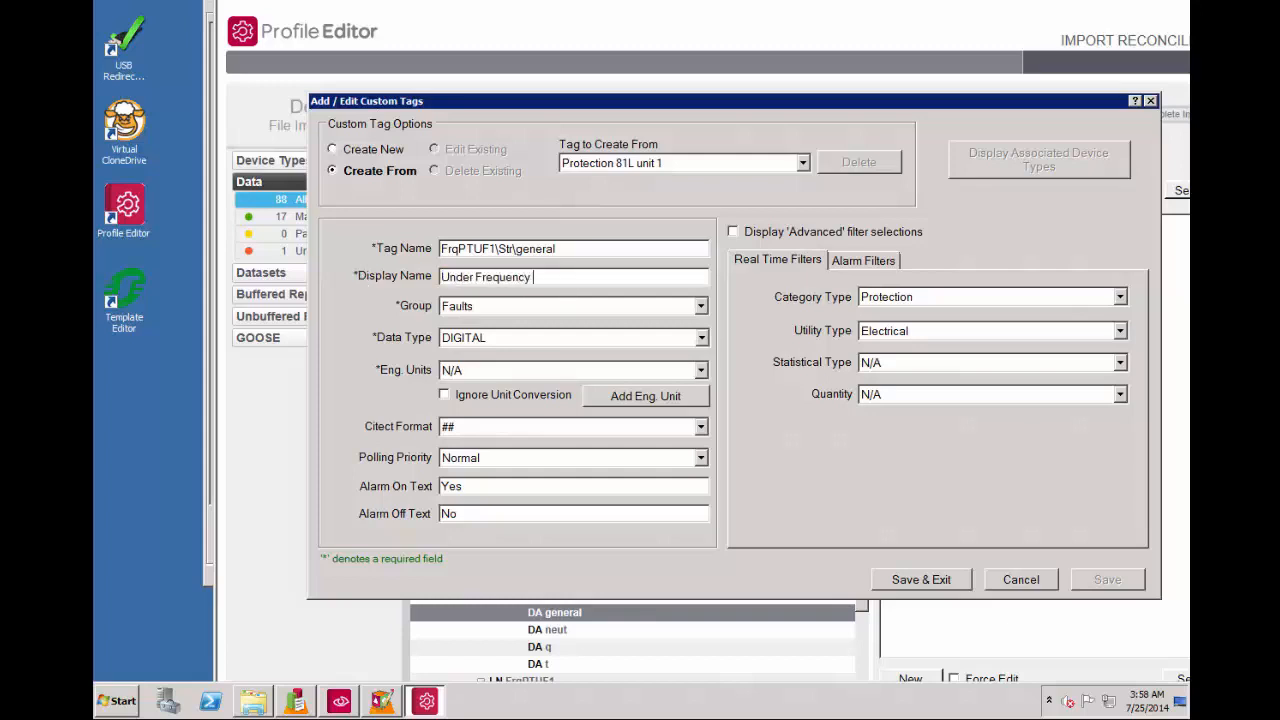
pyautogui.write('nit 1 Start')
pyautogui.click(921, 582)
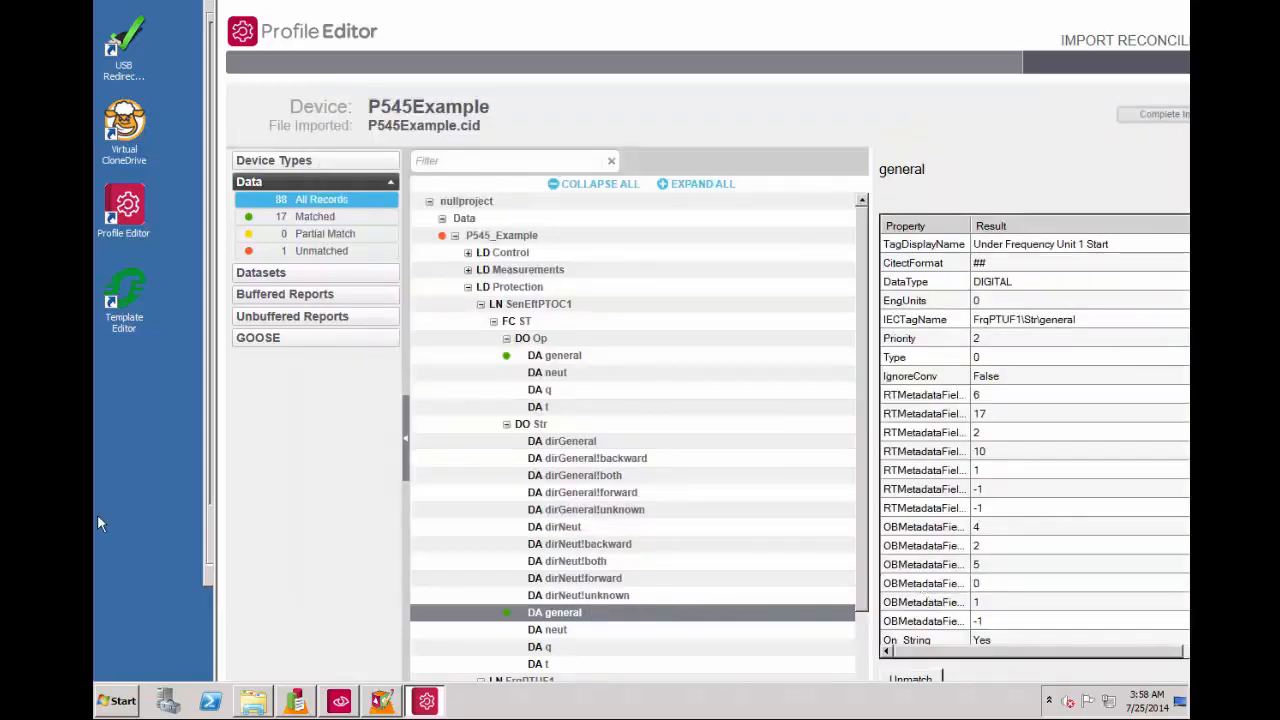
# - Filter the data to unmatched records and create a device type named P545_61850 for P545_Example
pyautogui.click(299, 258)
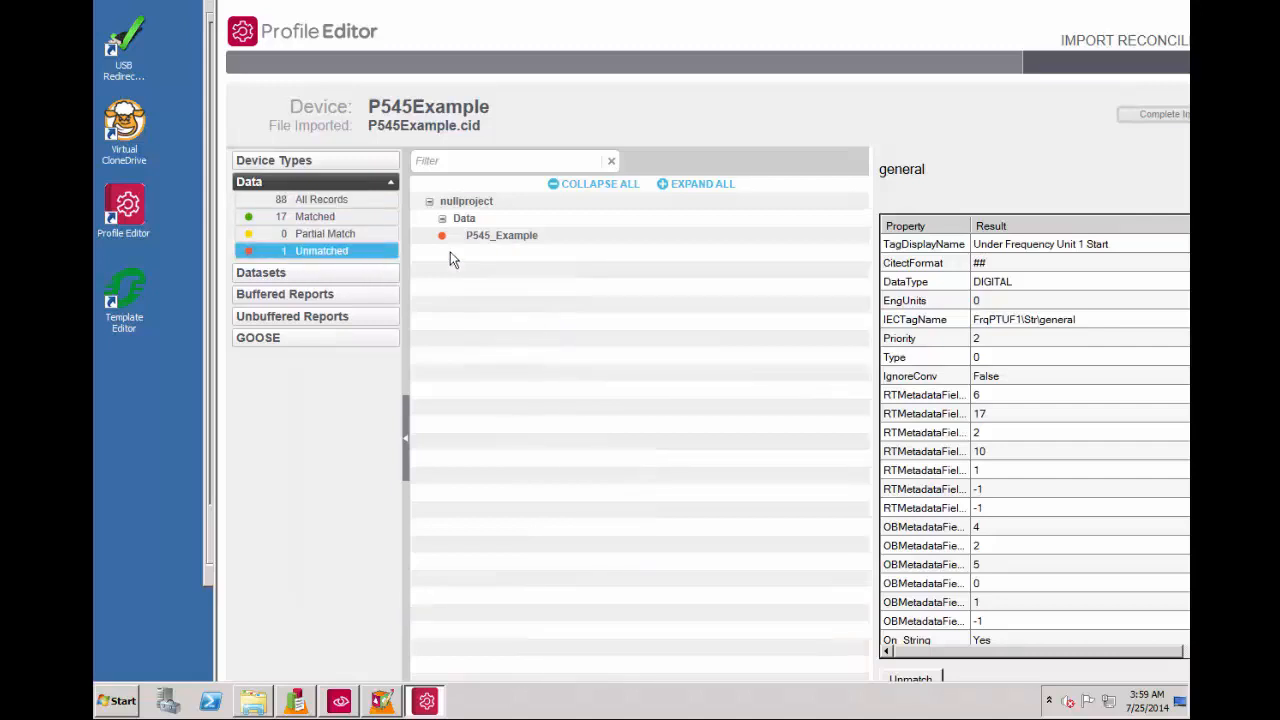
pyautogui.click(526, 237)
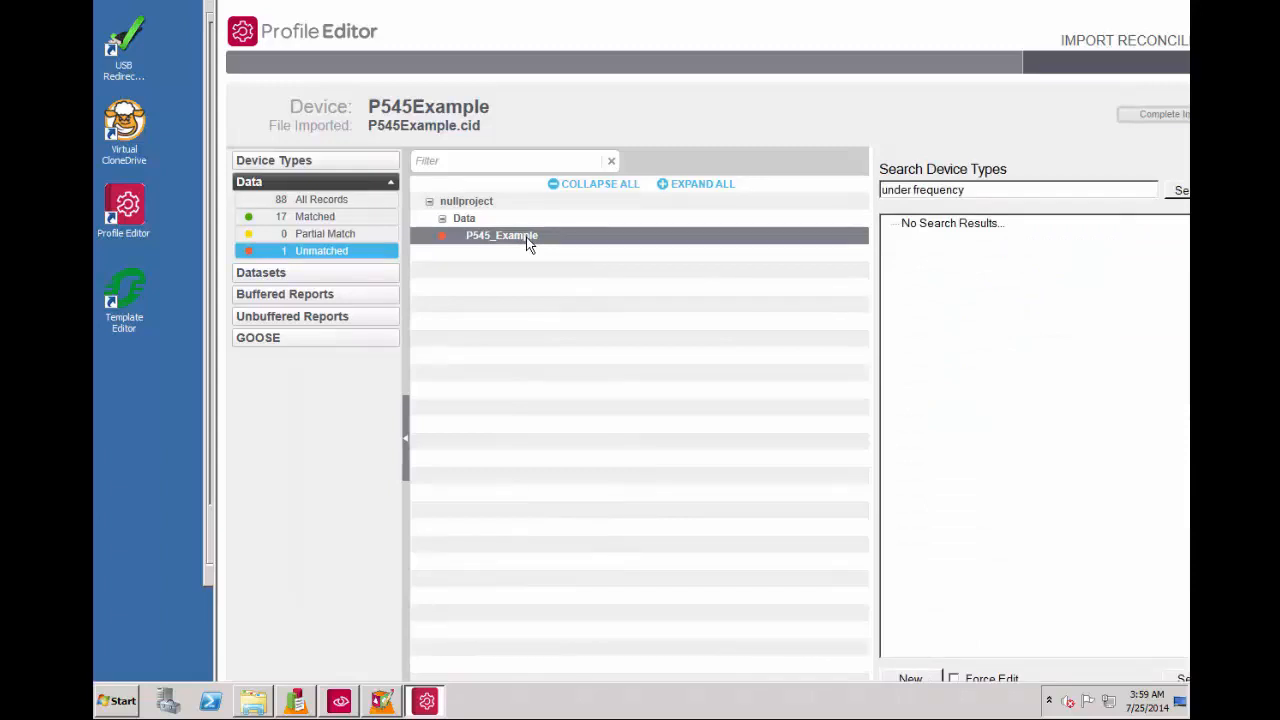
pyautogui.rightClick(526, 237)
pyautogui.click(560, 261)
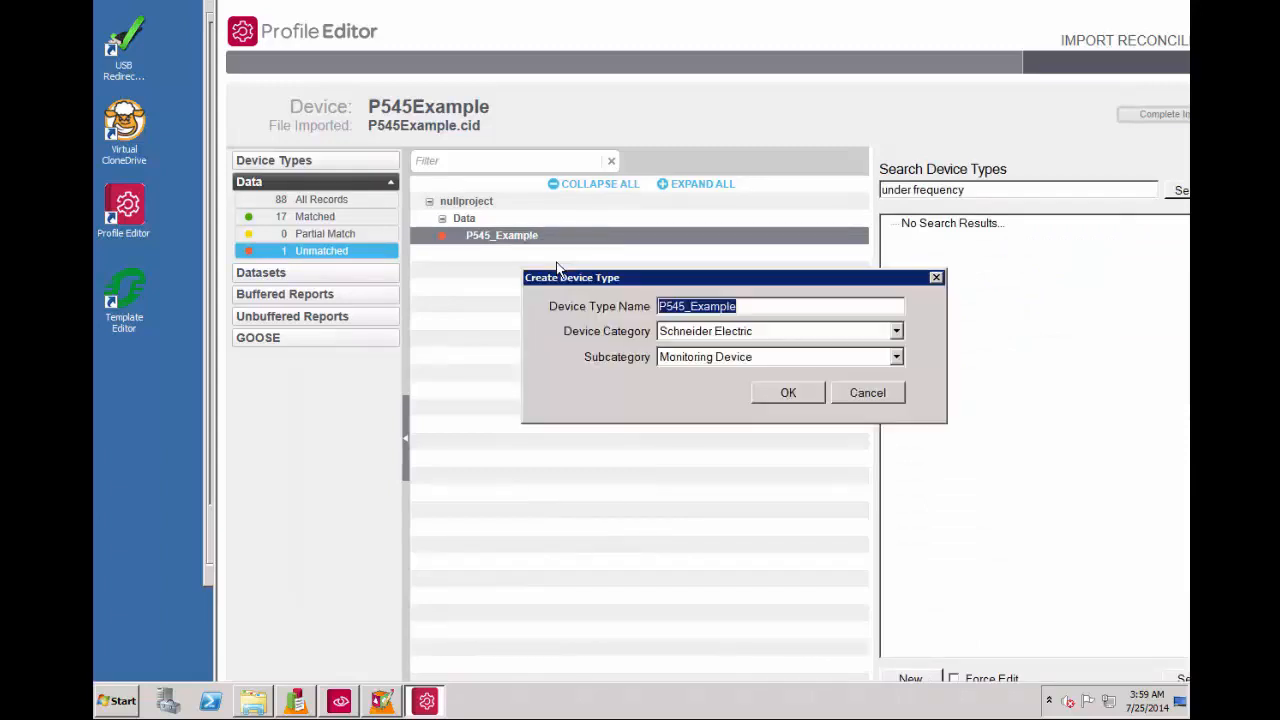
pyautogui.click(771, 311)
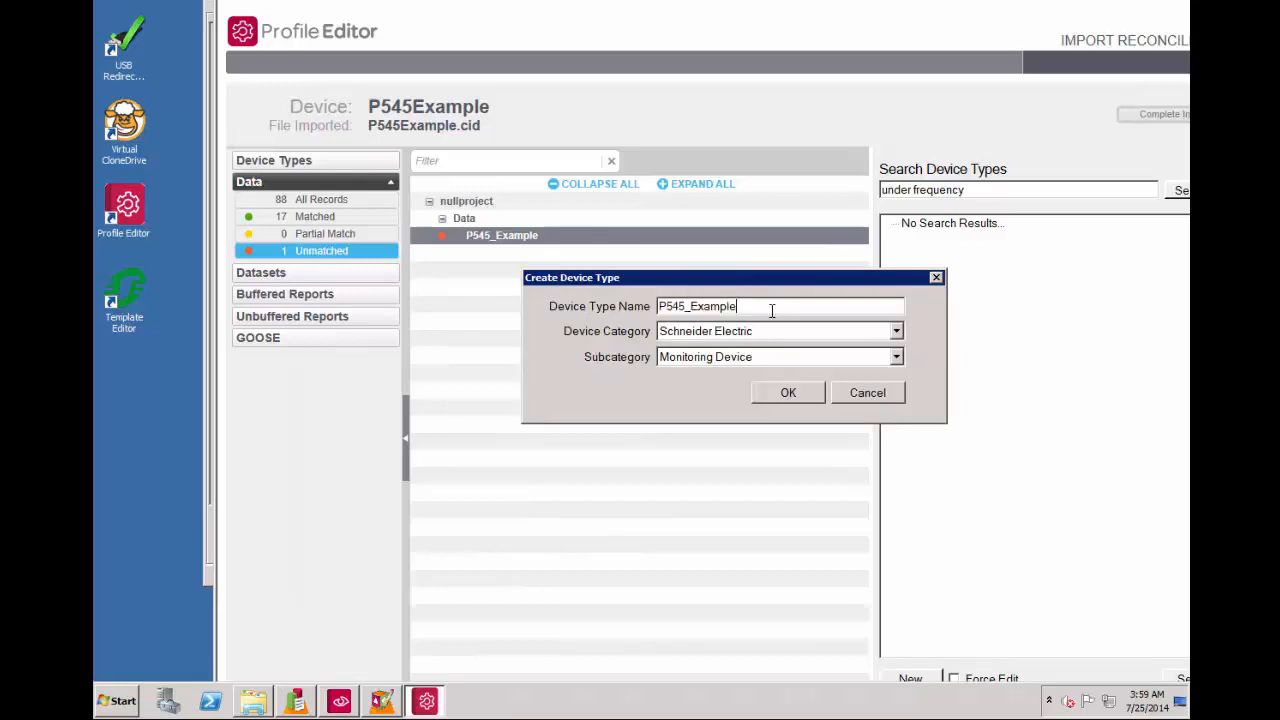
pyautogui.press('BackSpace')
pyautogui.press('BackSpace')
pyautogui.press('BackSpace')
pyautogui.press('BackSpace')
pyautogui.press('BackSpace')
pyautogui.press('BackSpace')
pyautogui.press('BackSpace')
pyautogui.press('BackSpace')
pyautogui.write('_61850')
pyautogui.click(797, 392)
pyautogui.click(503, 237)
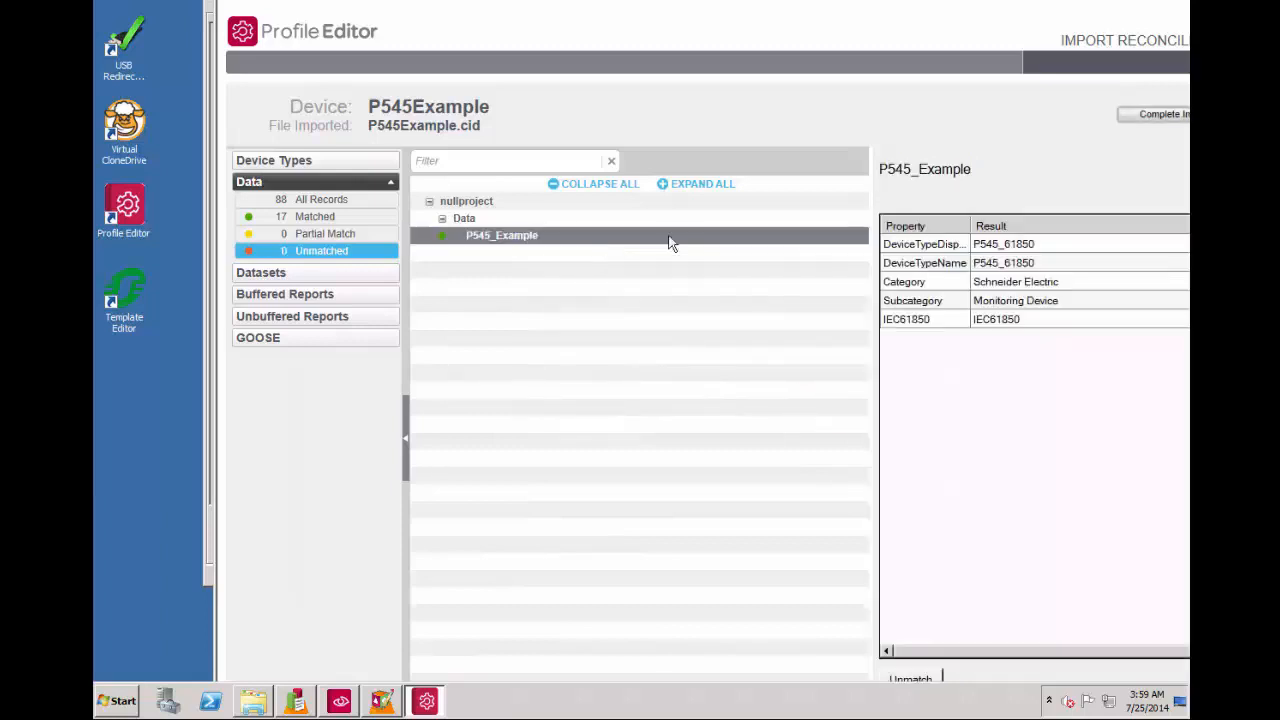
# - Complete the import and save it as a new import template named MICOM545
pyautogui.click(1169, 115)
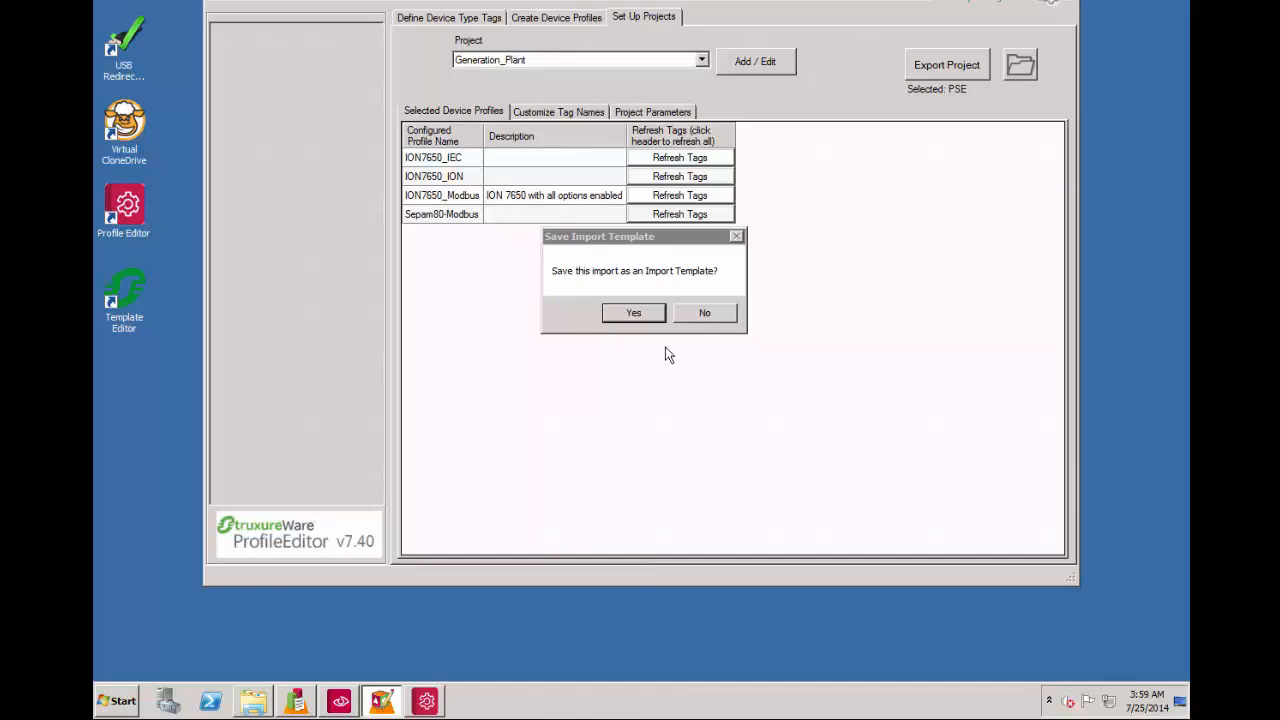
pyautogui.click(634, 313)
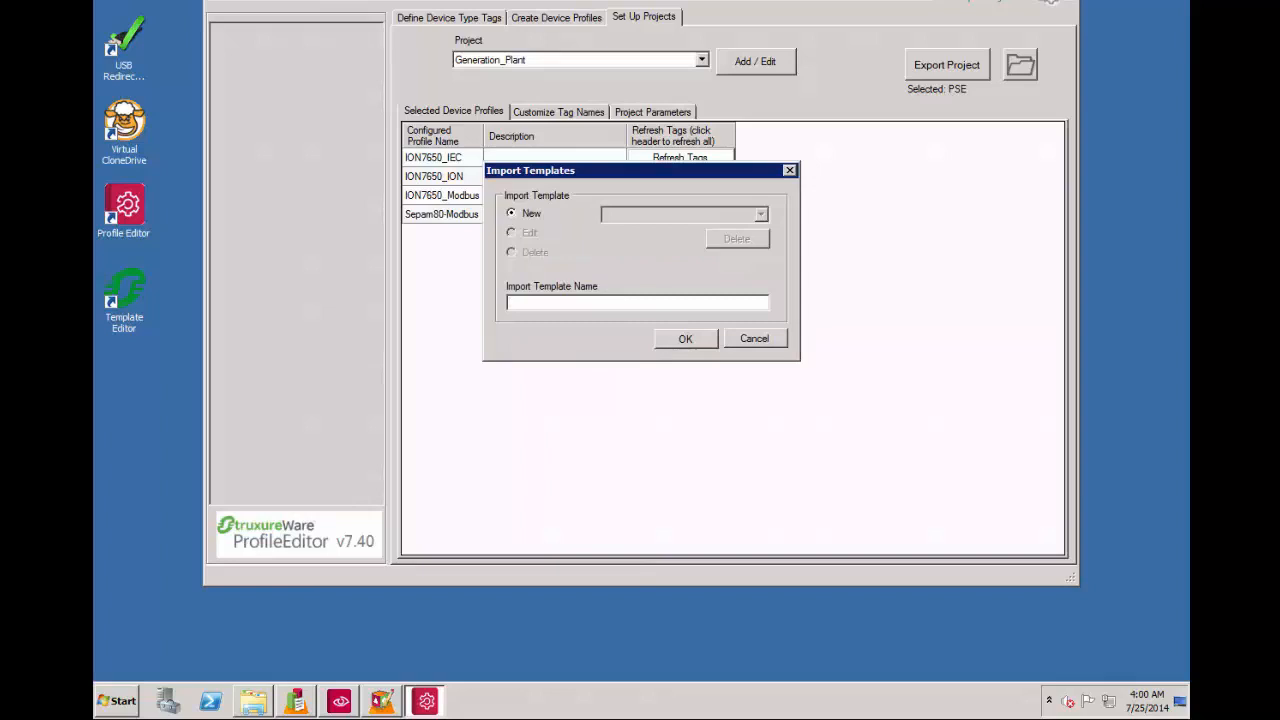
pyautogui.write('MICOM545')
pyautogui.click(700, 338)
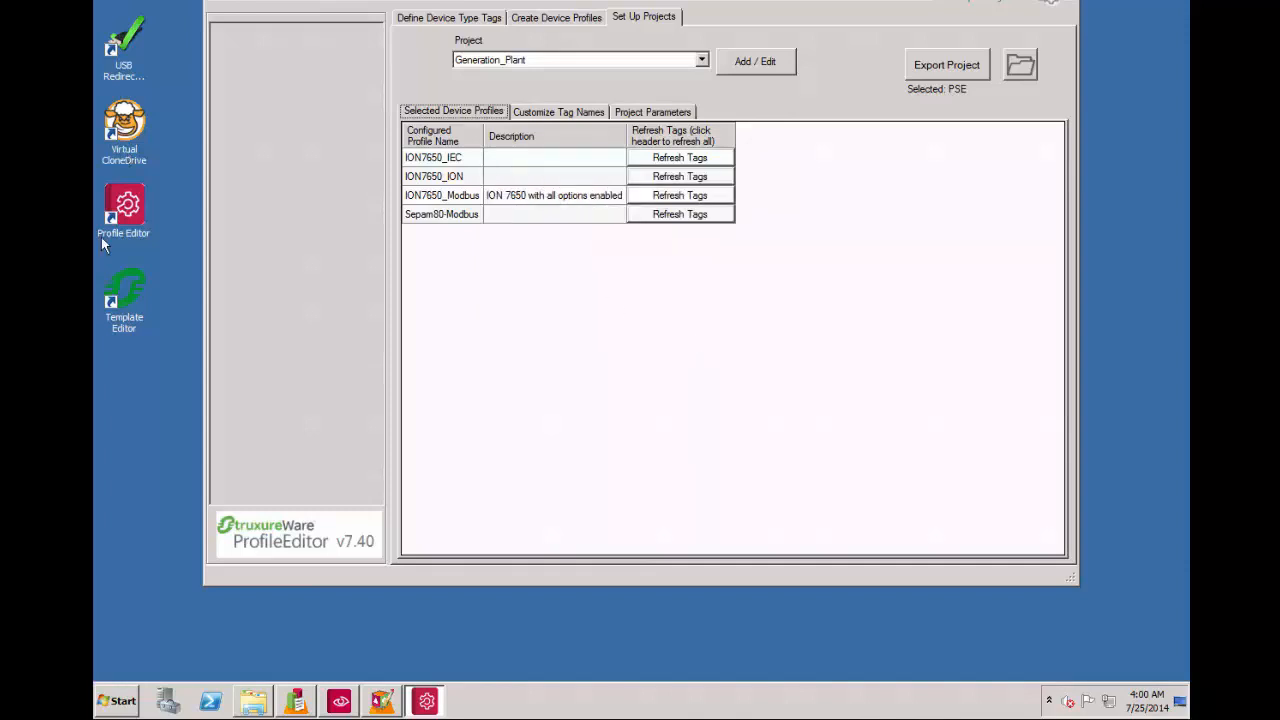
# - Examine the P545_61850 device type's real-time tags under Currents, Faults and Miscellaneous, and its onboard alarm tags
pyautogui.click(468, 18)
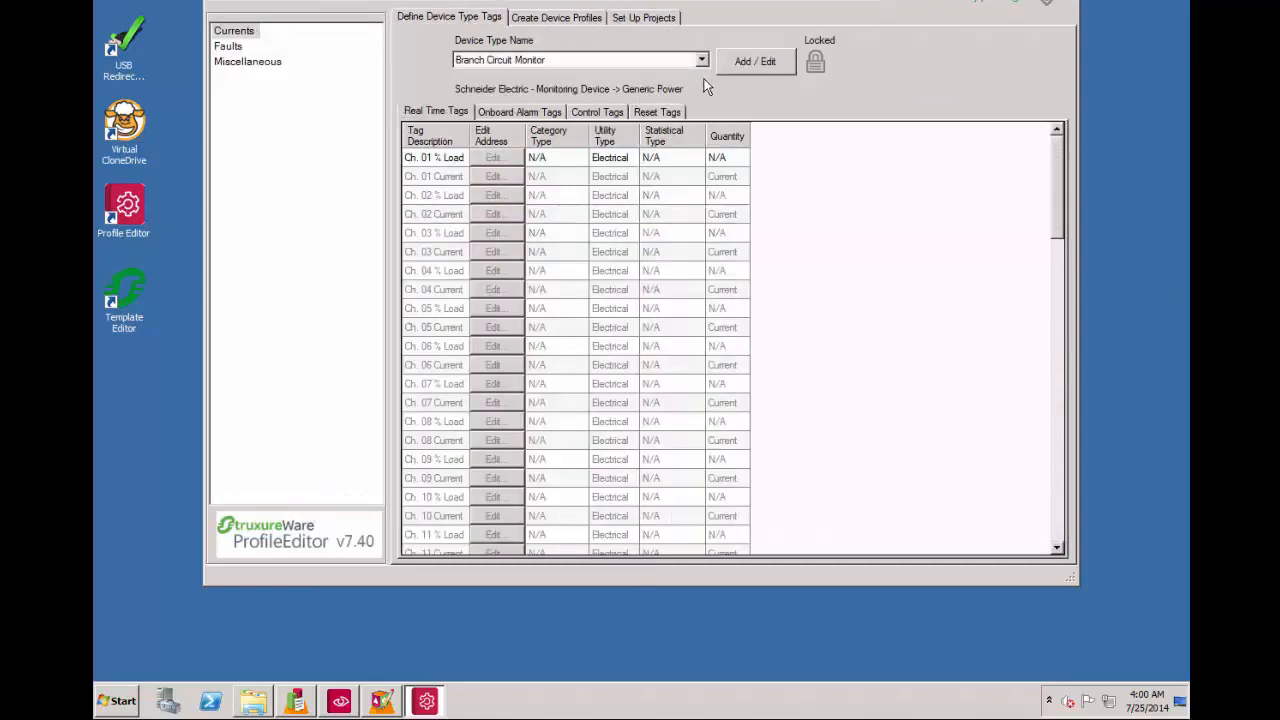
pyautogui.click(702, 60)
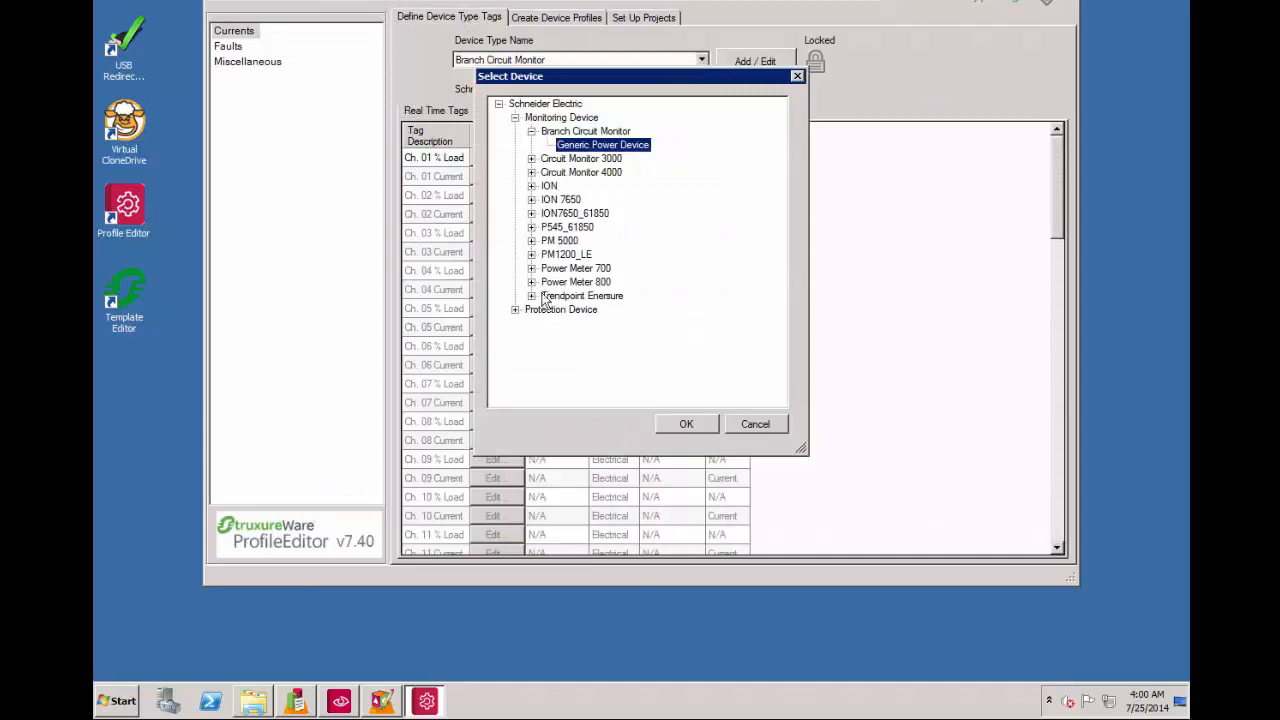
pyautogui.doubleClick(562, 227)
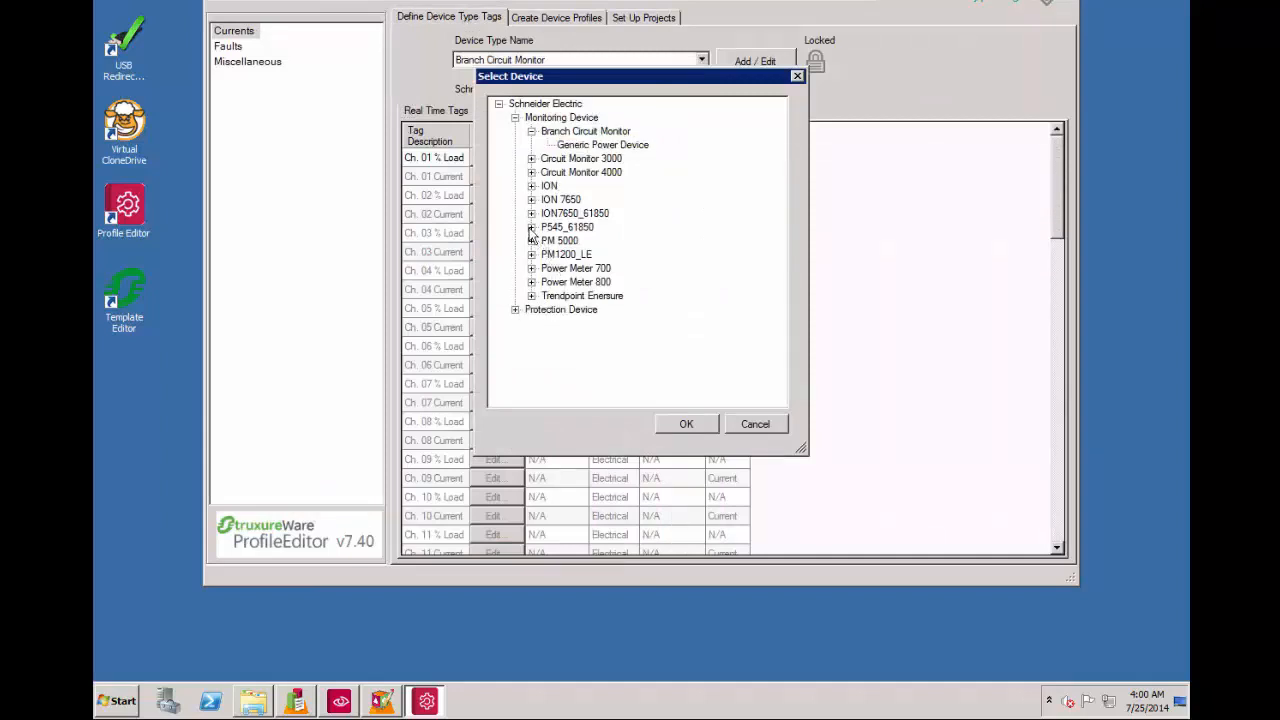
pyautogui.click(580, 242)
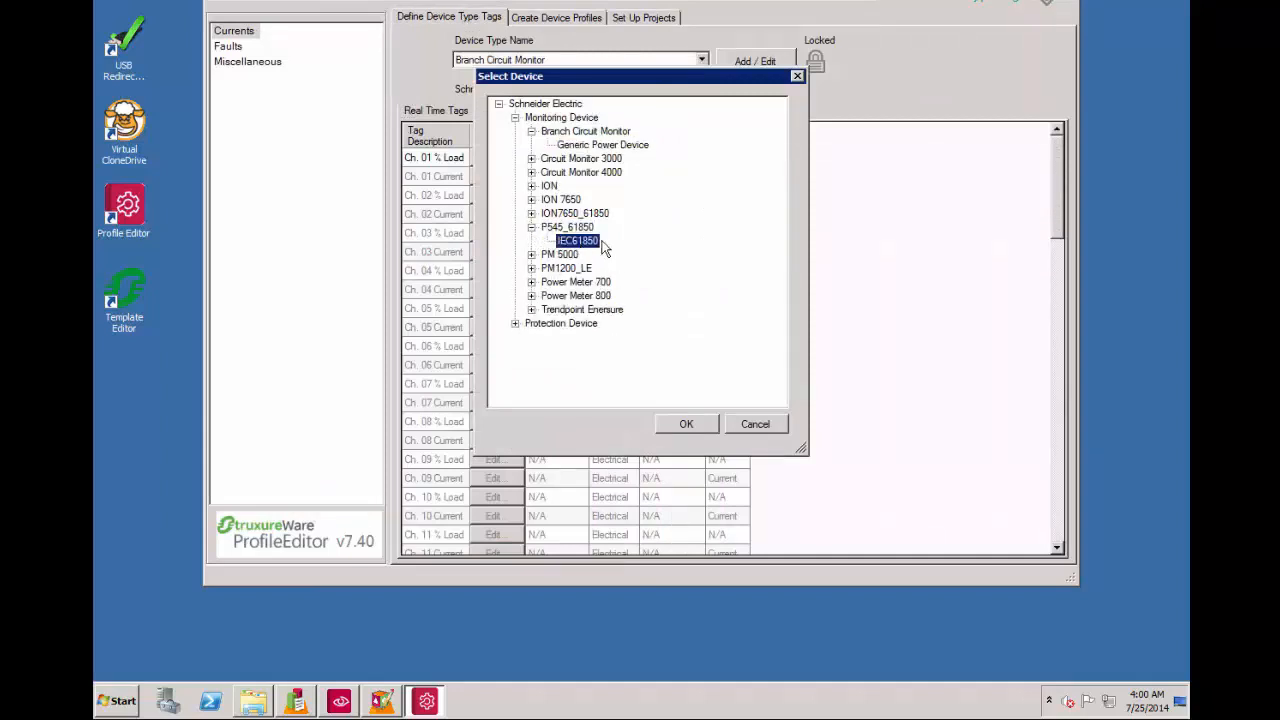
pyautogui.click(684, 429)
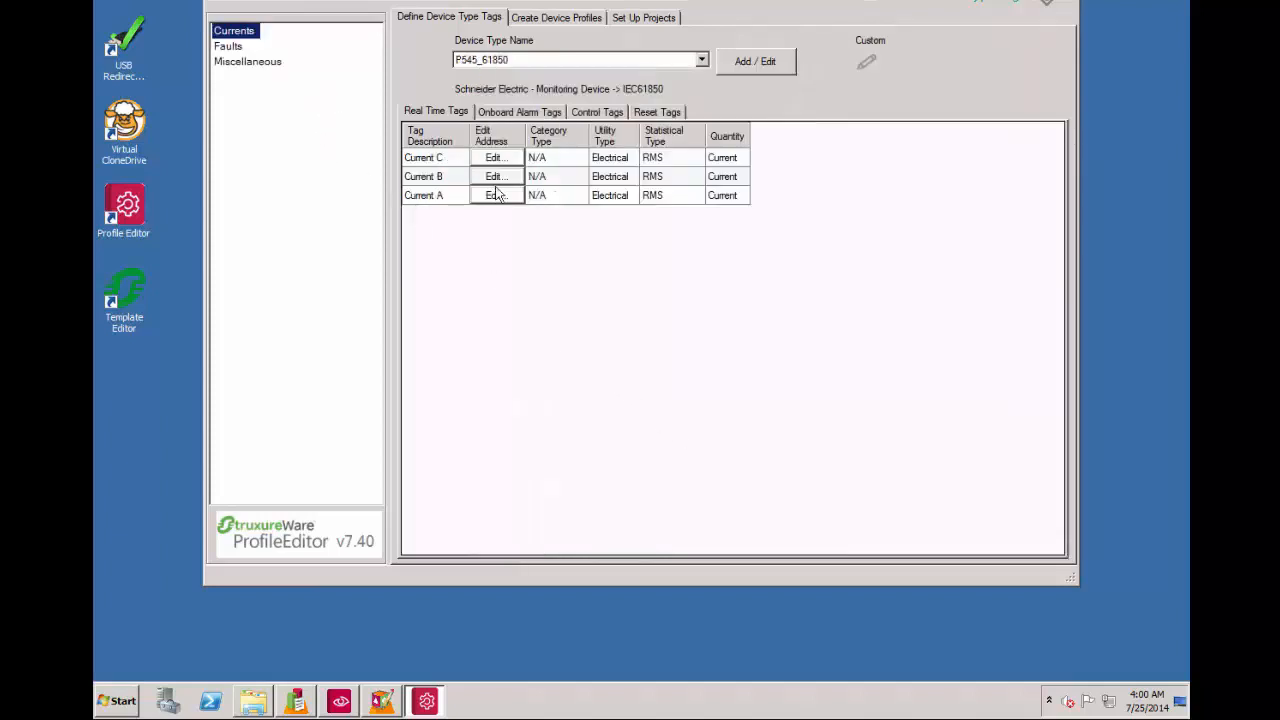
pyautogui.click(228, 47)
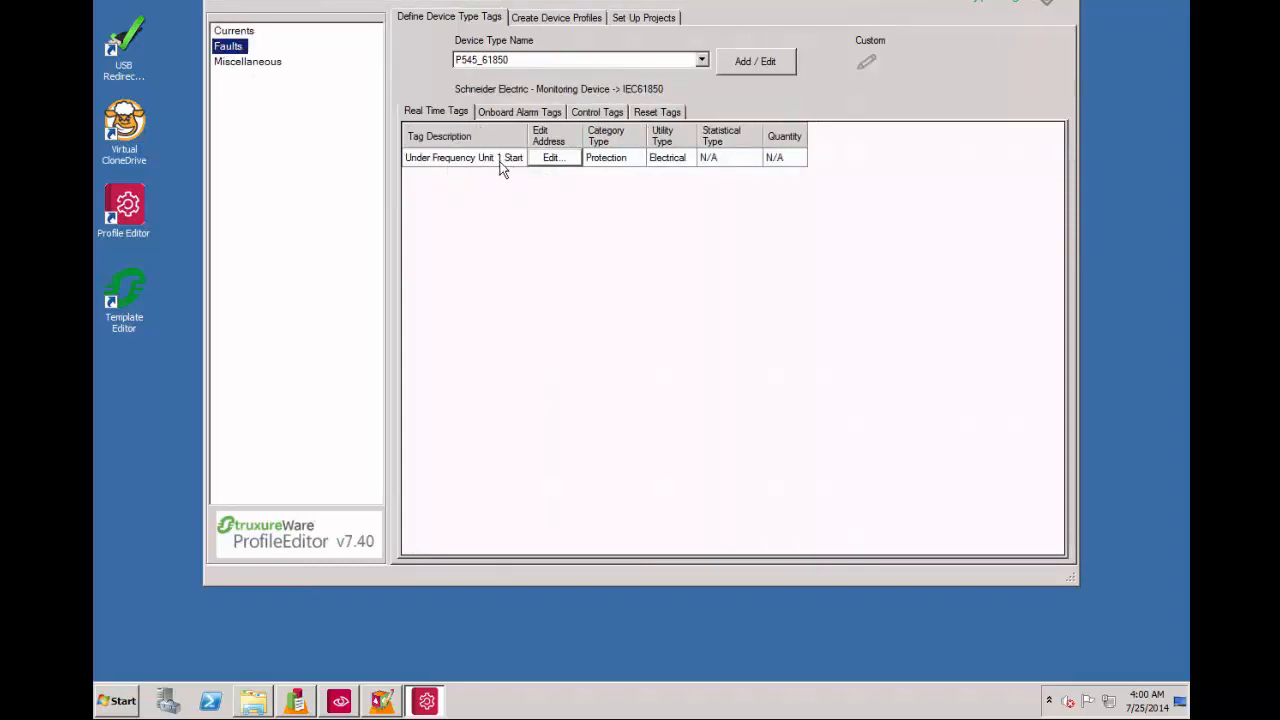
pyautogui.click(251, 62)
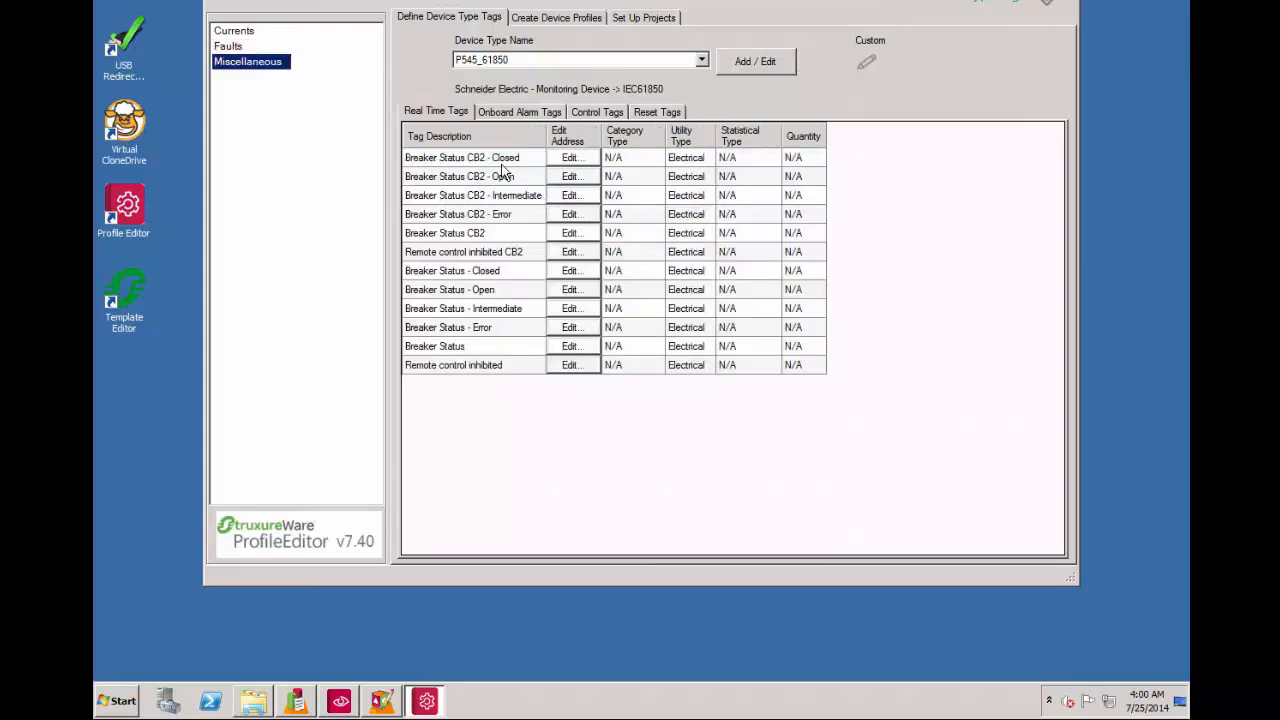
pyautogui.click(522, 112)
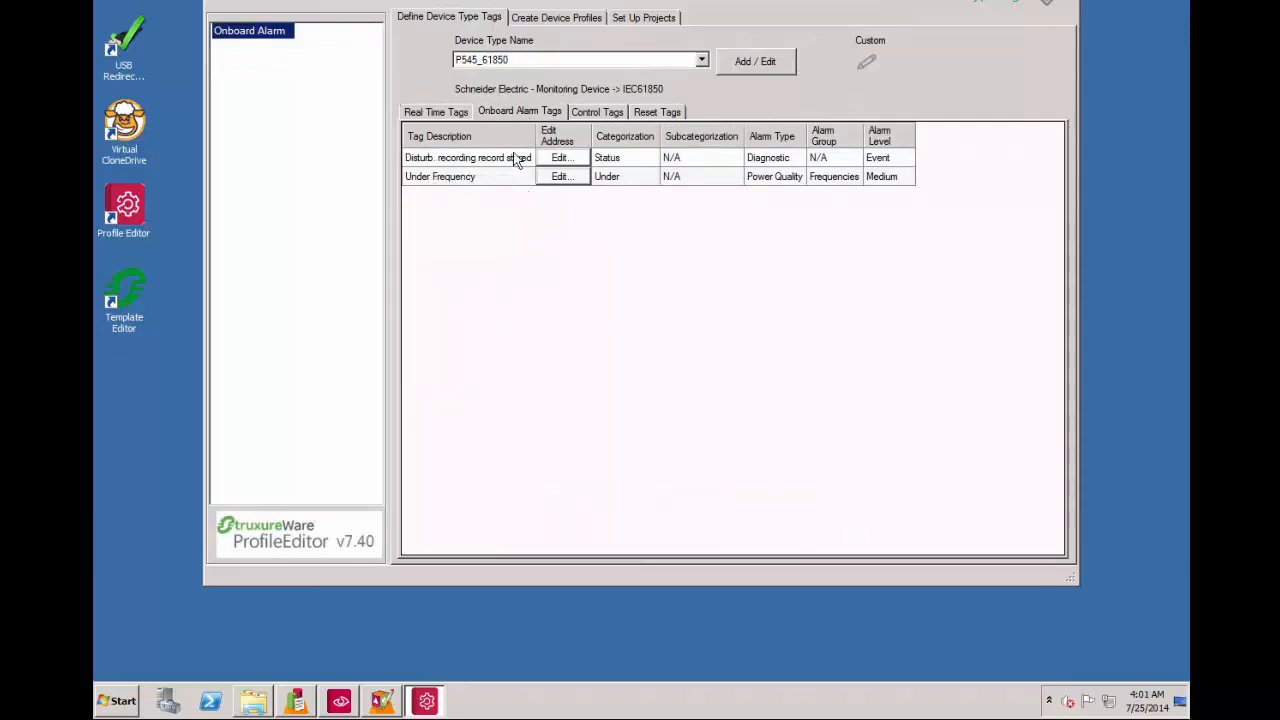
# - Start a new device profile named MICOM545_IEC61850 and proceed to its device selection
pyautogui.click(540, 19)
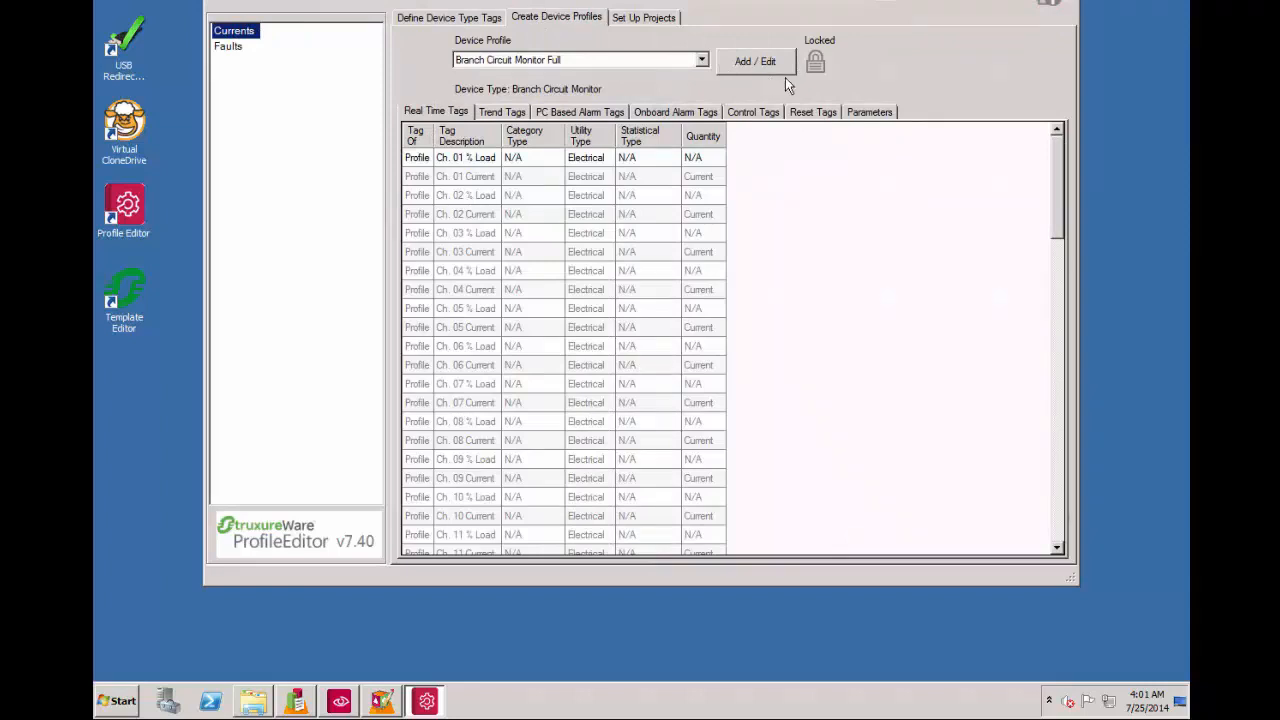
pyautogui.click(772, 65)
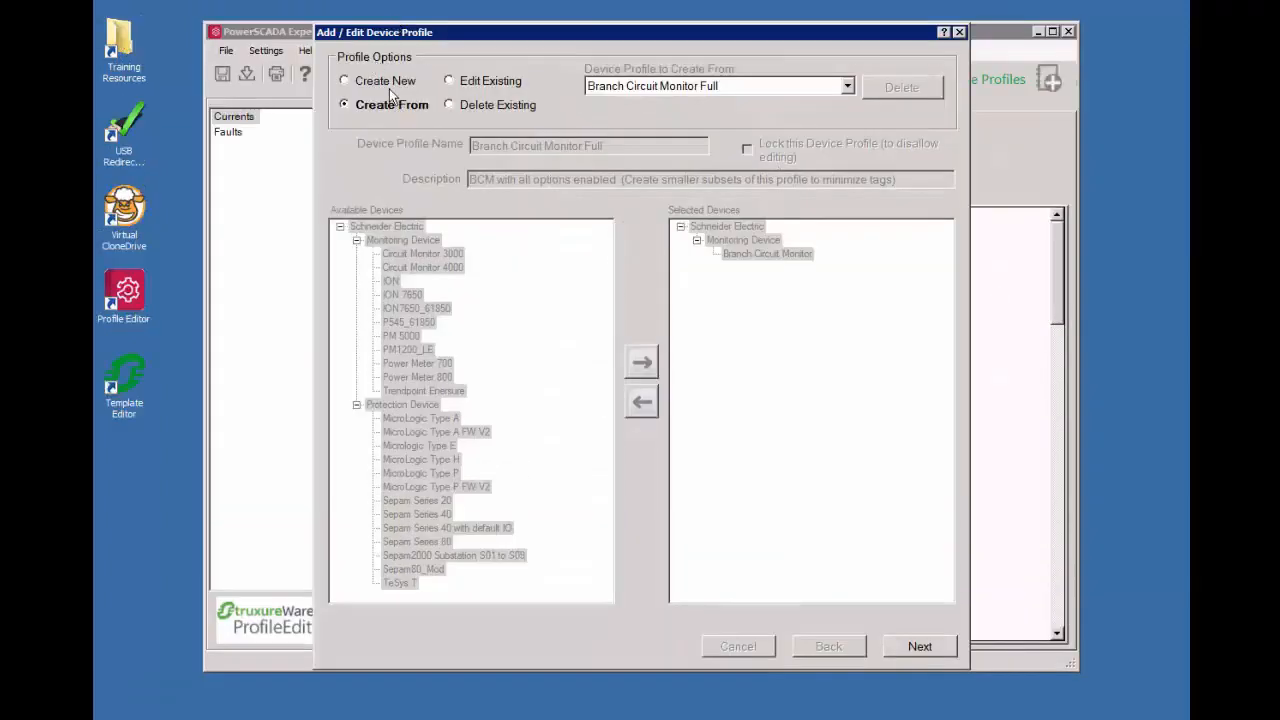
pyautogui.click(389, 80)
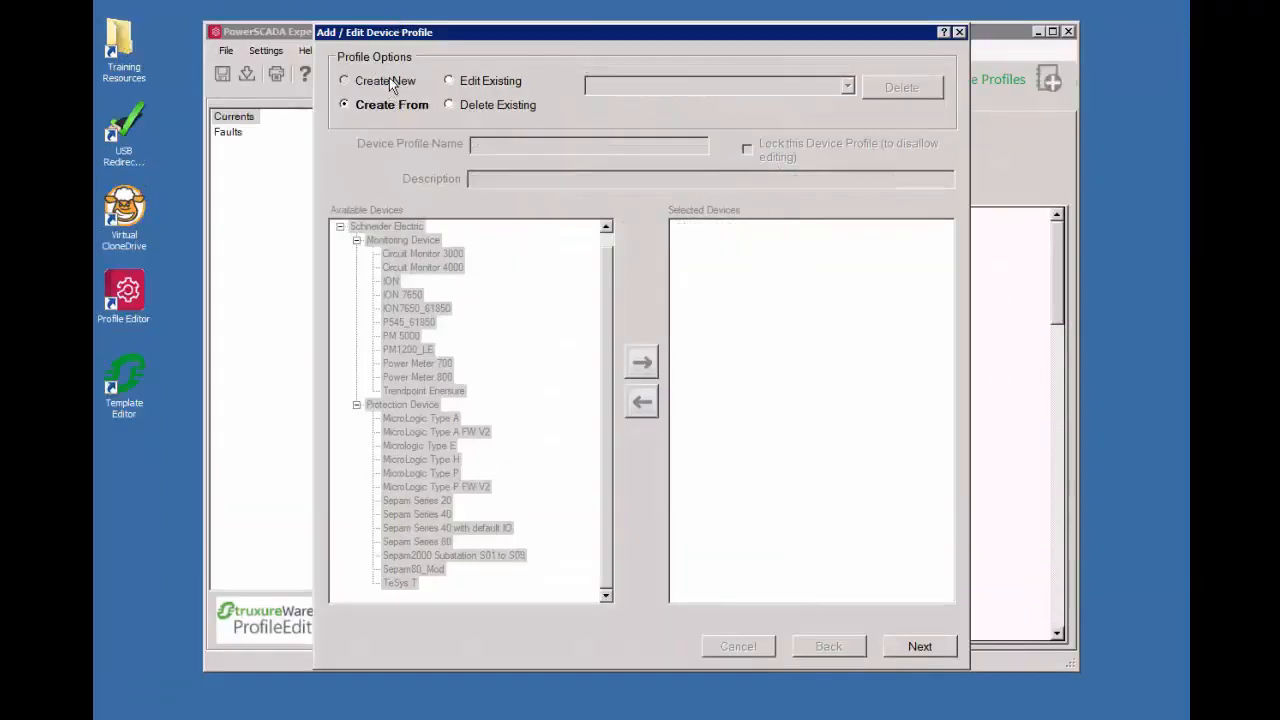
pyautogui.click(915, 646)
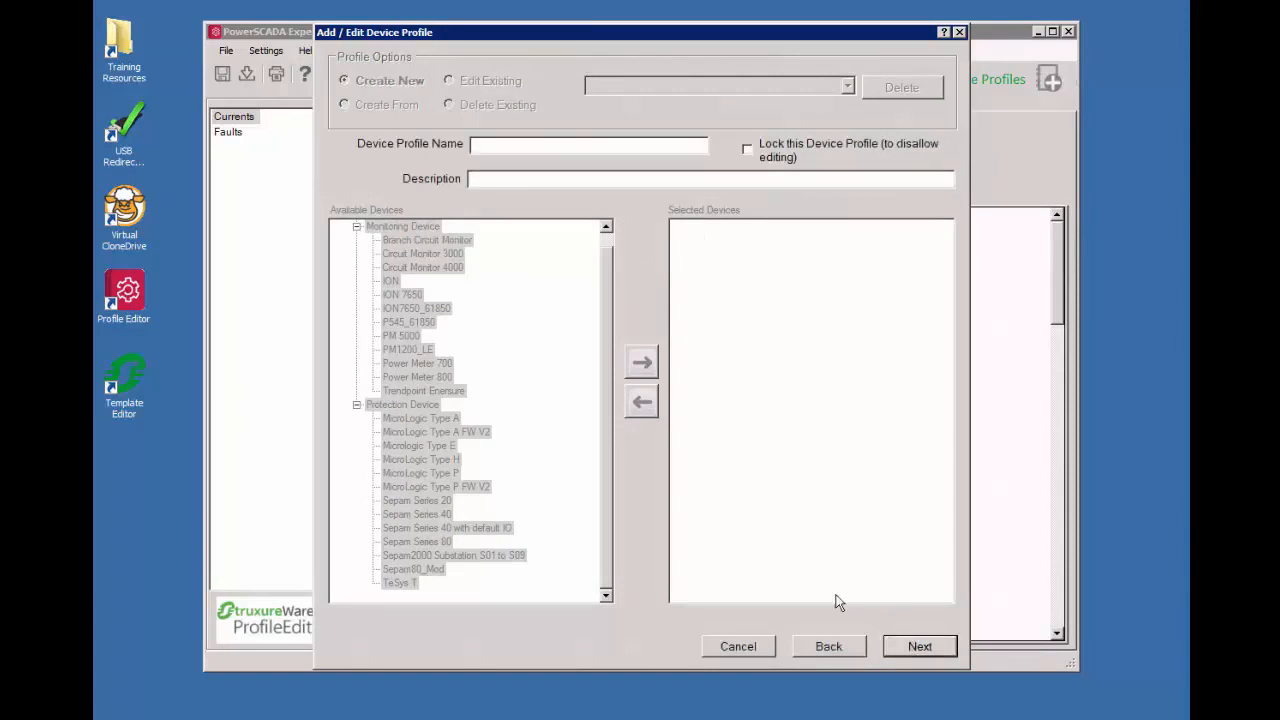
pyautogui.click(490, 148)
pyautogui.write('MICOM')
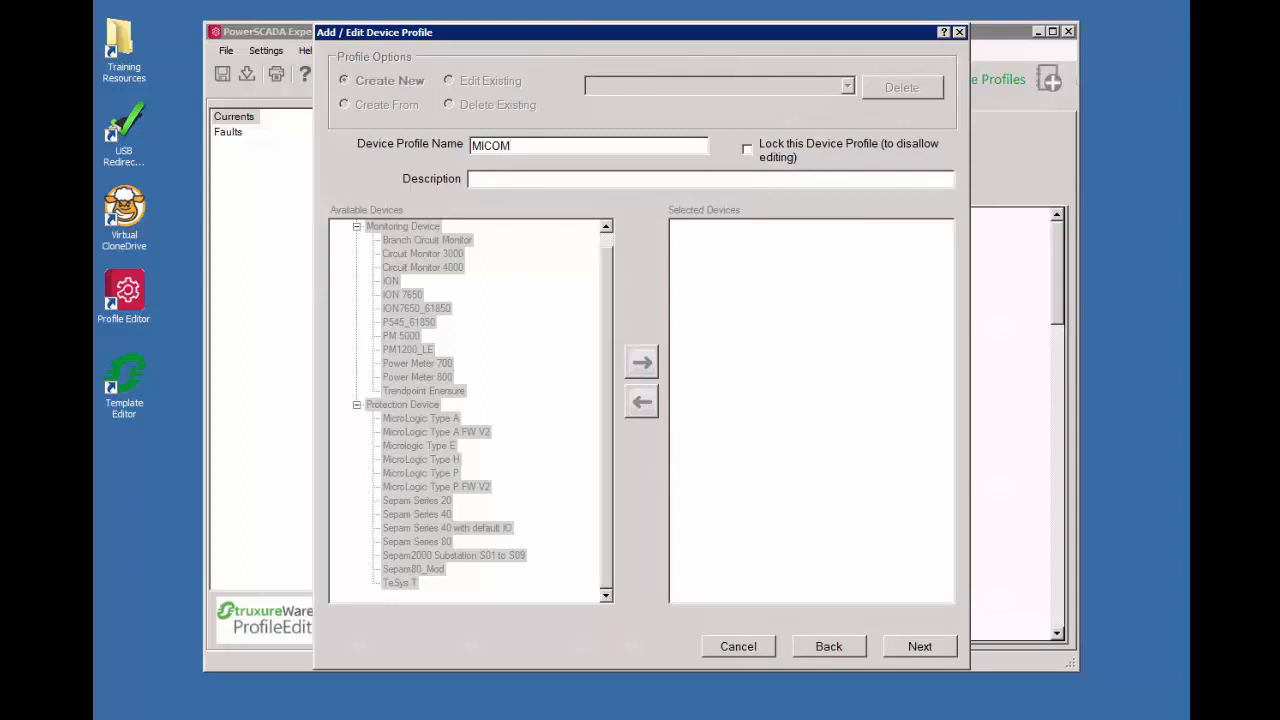
pyautogui.write('545_IEC61850')
pyautogui.click(918, 645)
# - Add the P545_61850 device and all its tags to the profile, then finish and close the profile wizard
pyautogui.click(411, 323)
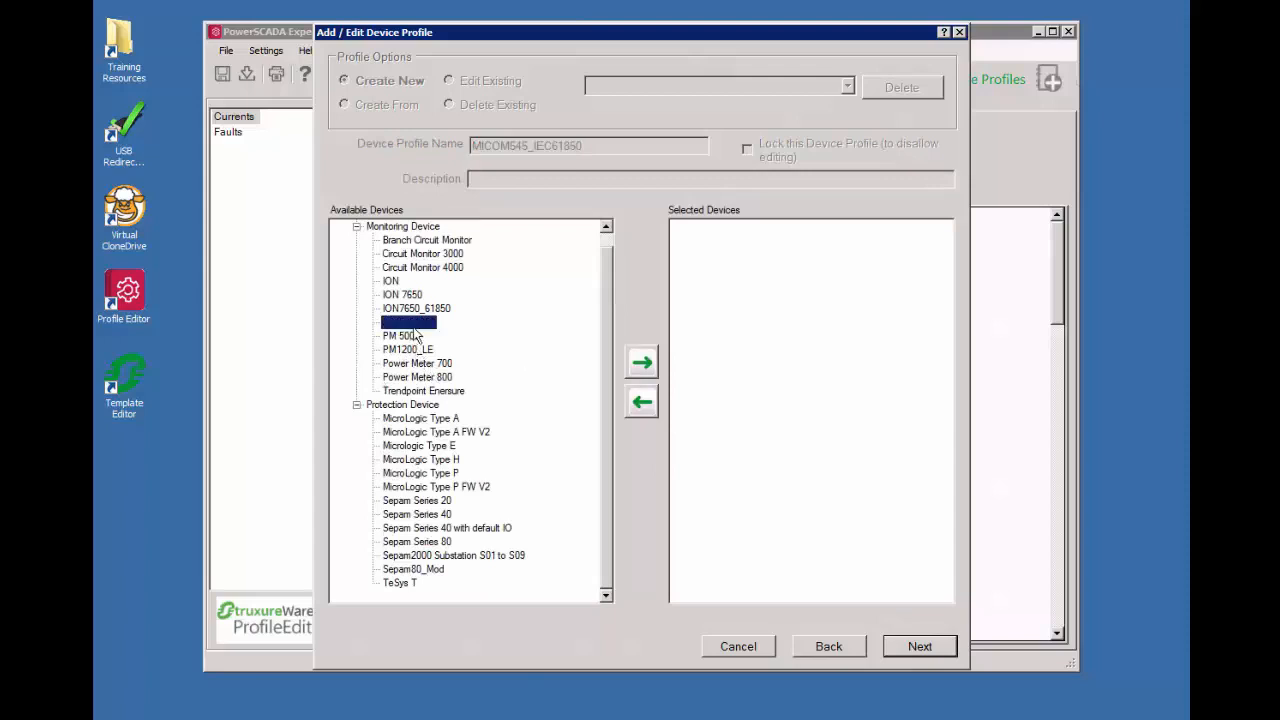
pyautogui.click(644, 366)
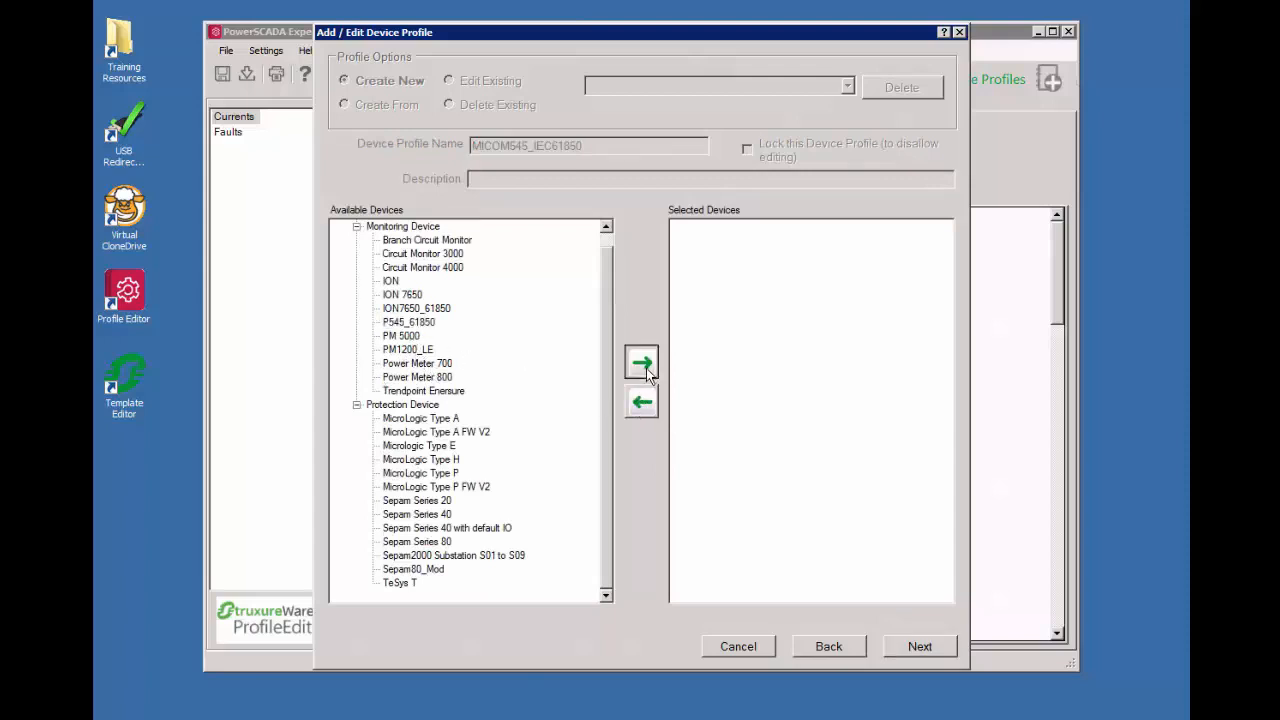
pyautogui.click(937, 655)
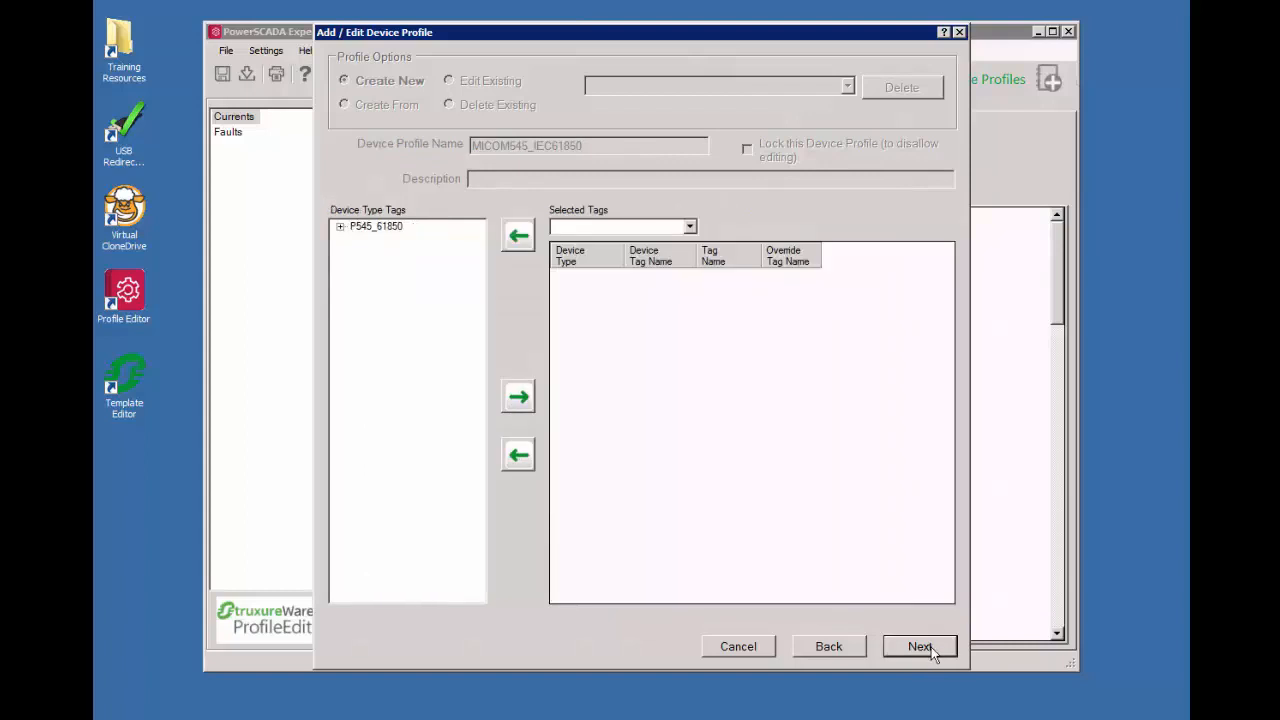
pyautogui.click(341, 227)
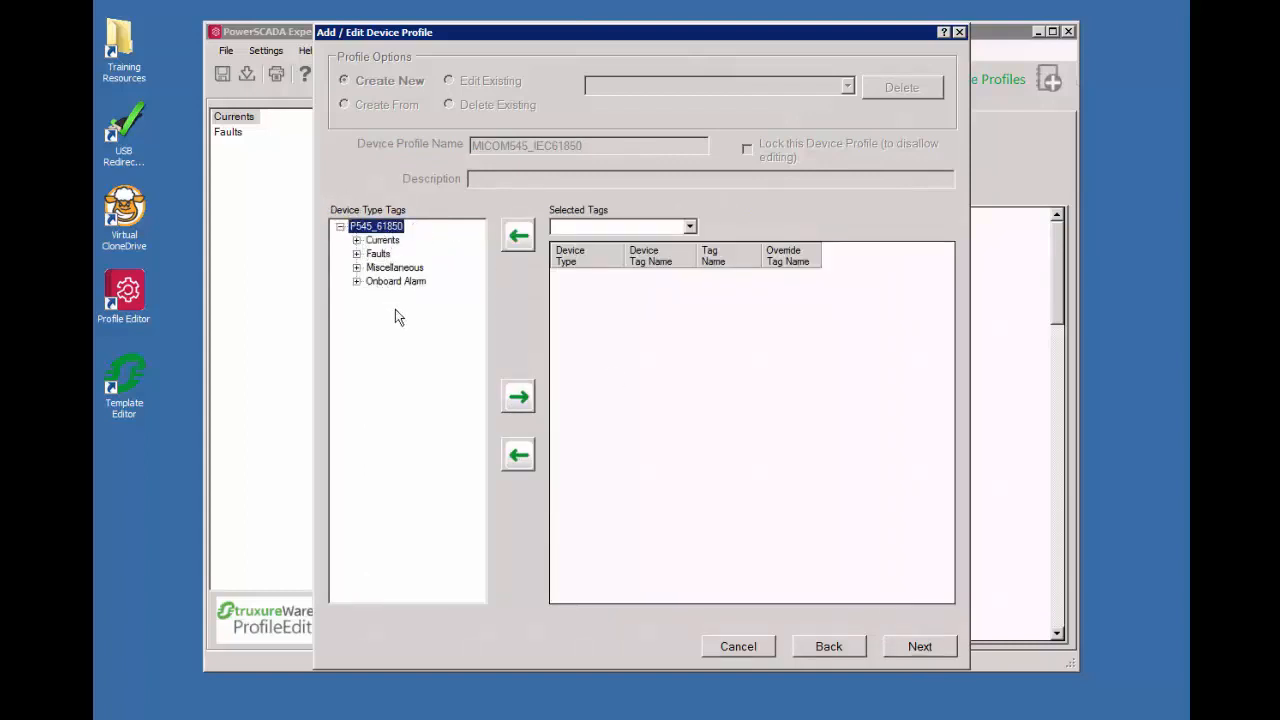
pyautogui.click(524, 402)
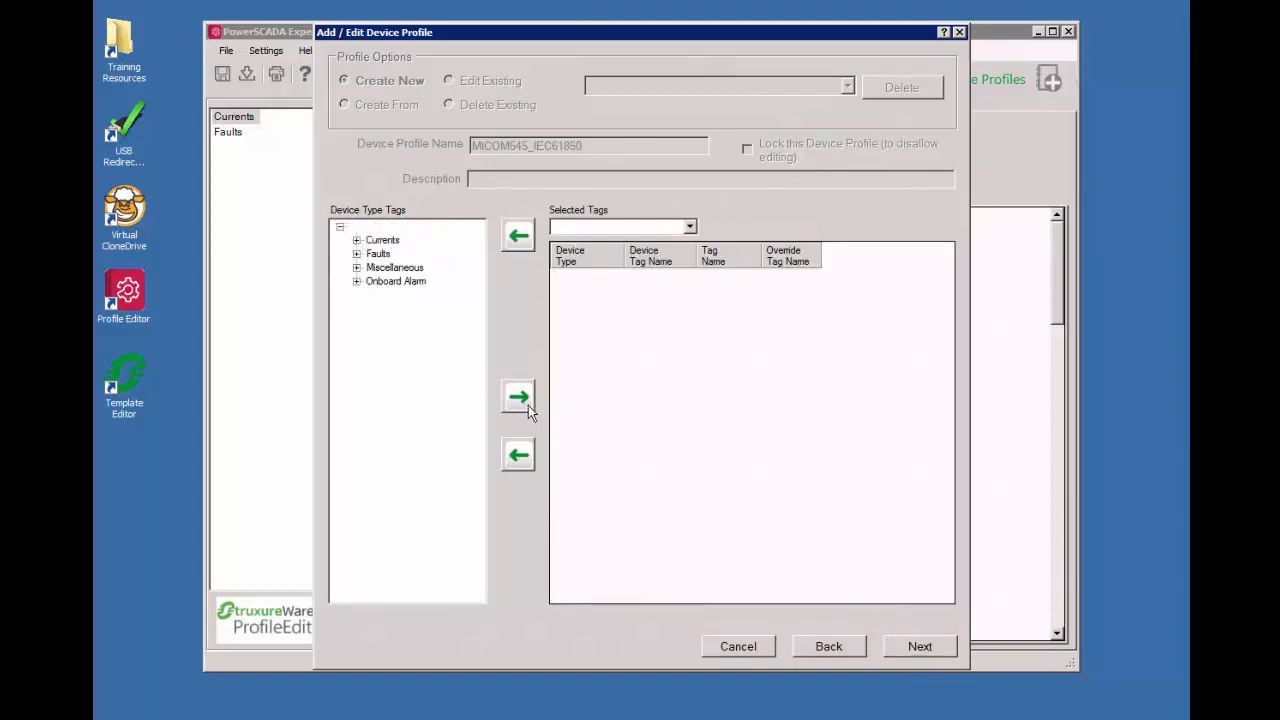
pyautogui.click(893, 643)
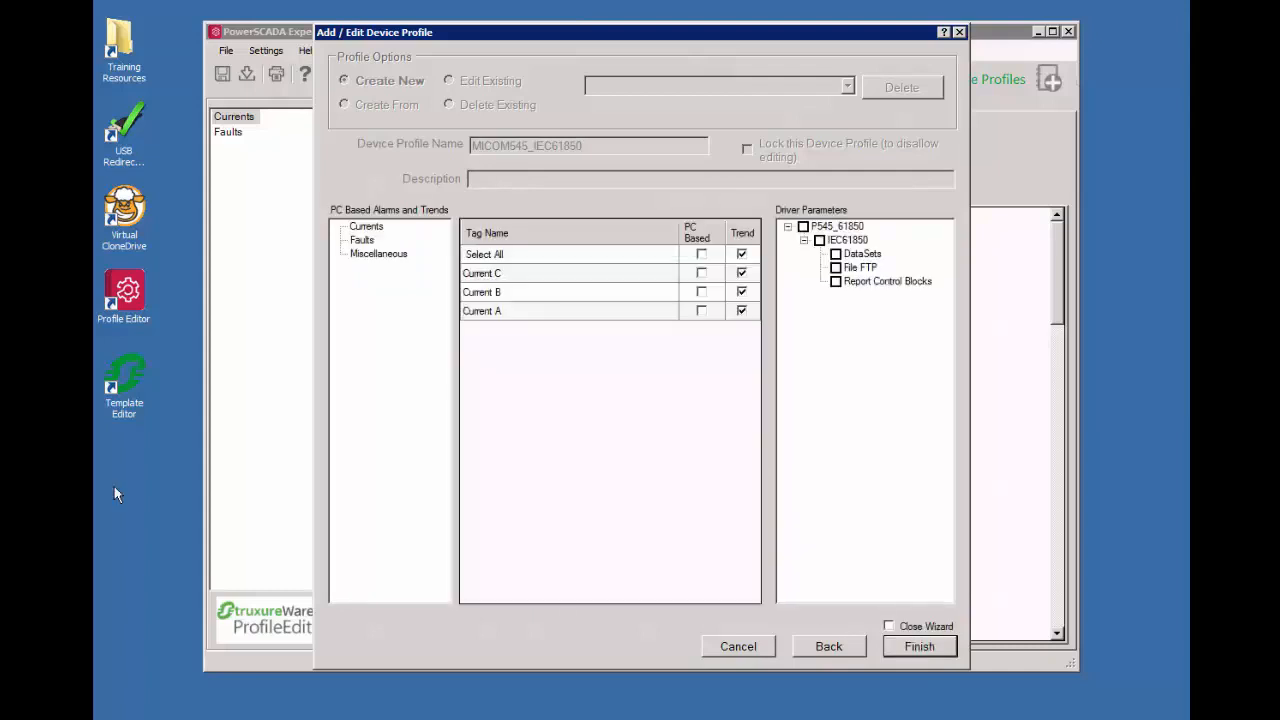
pyautogui.click(888, 626)
pyautogui.click(898, 648)
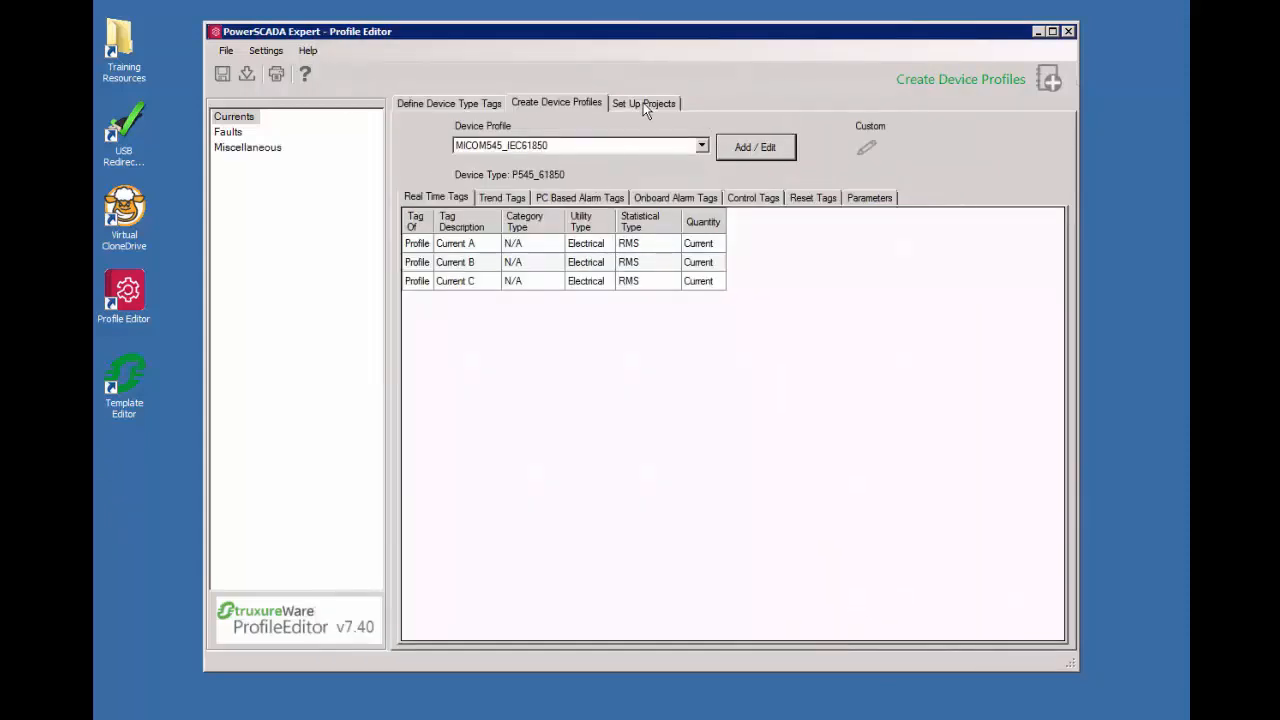
# - Add the MICOM545_IEC61850 profile to the Generation_Plant project, save it and export the project
pyautogui.click(643, 102)
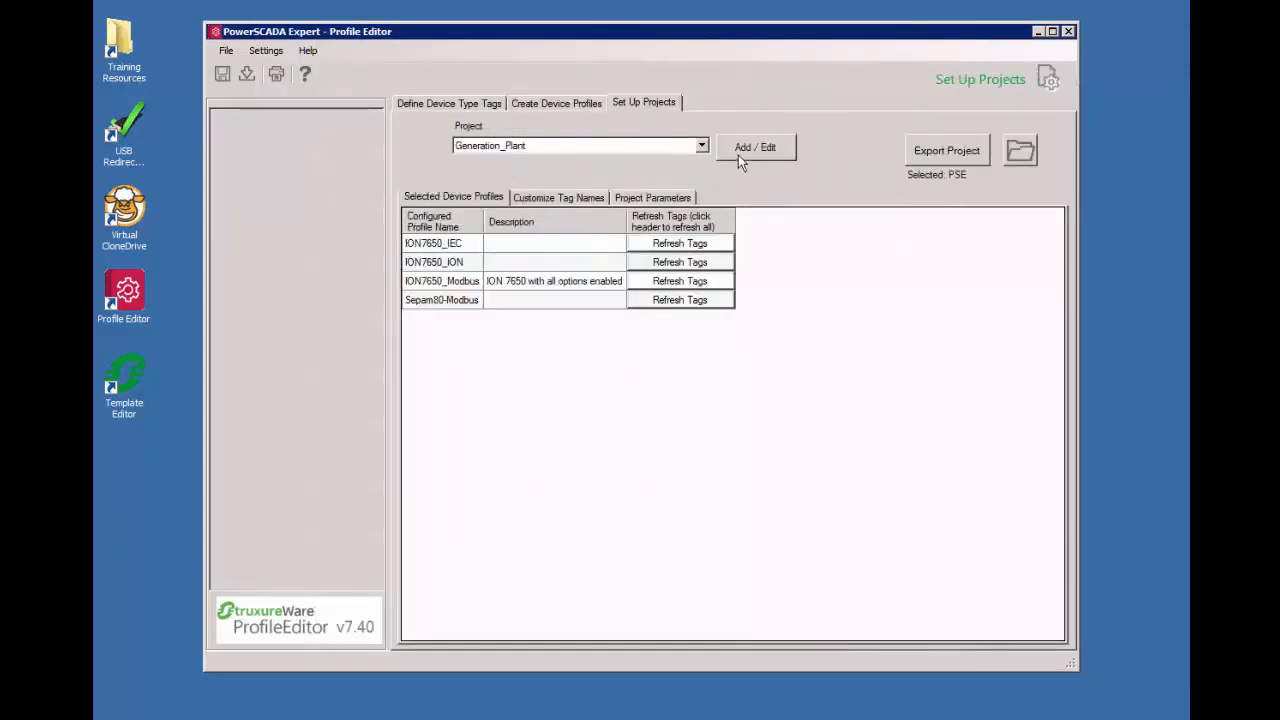
pyautogui.click(738, 155)
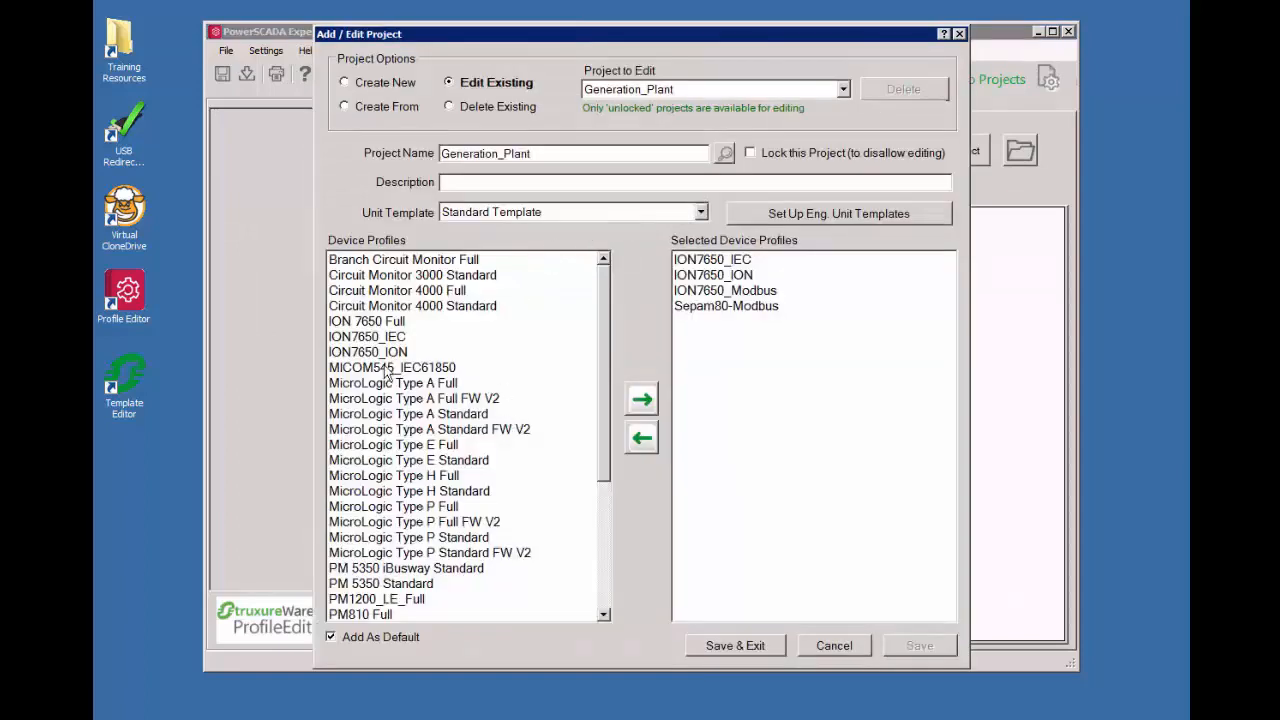
pyautogui.click(396, 368)
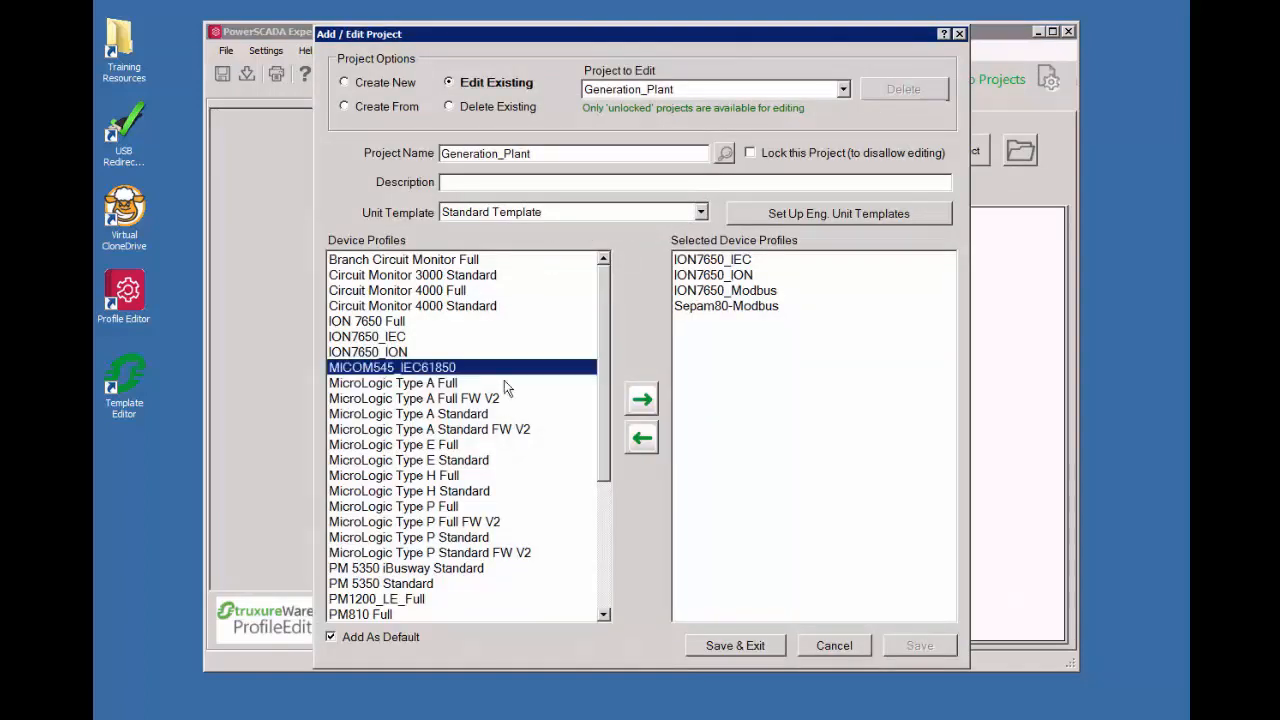
pyautogui.click(642, 401)
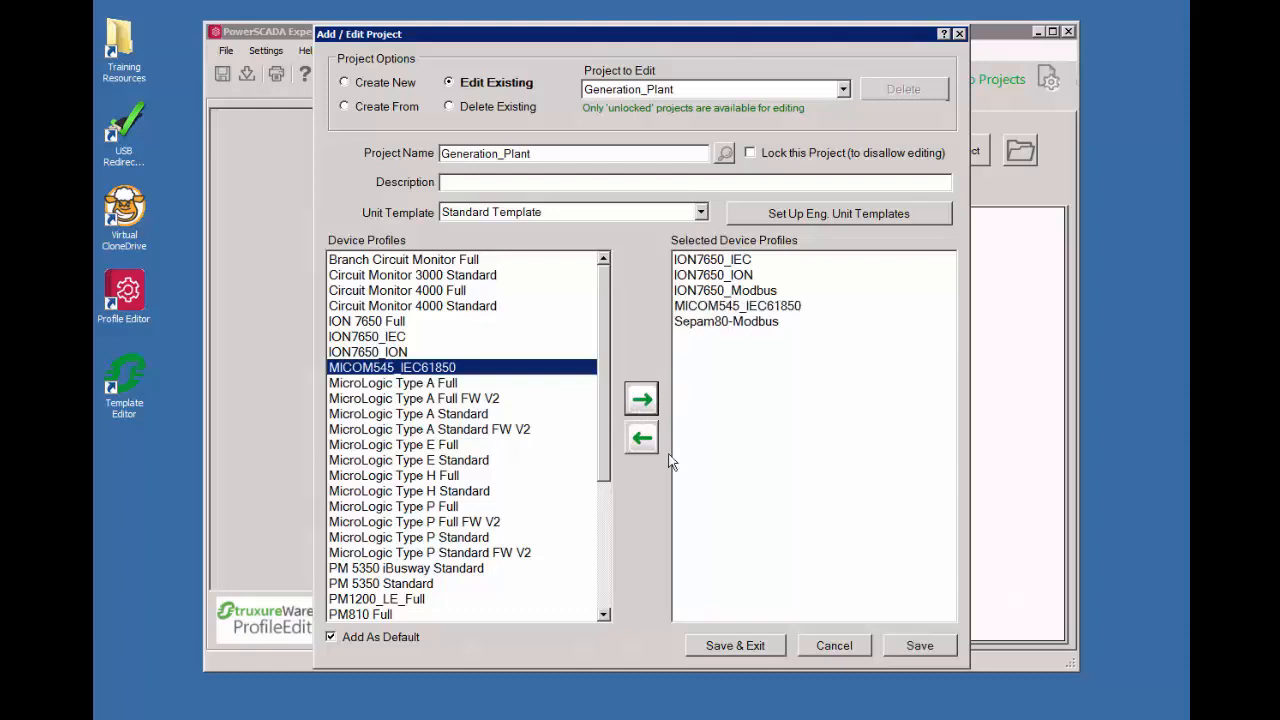
pyautogui.click(757, 647)
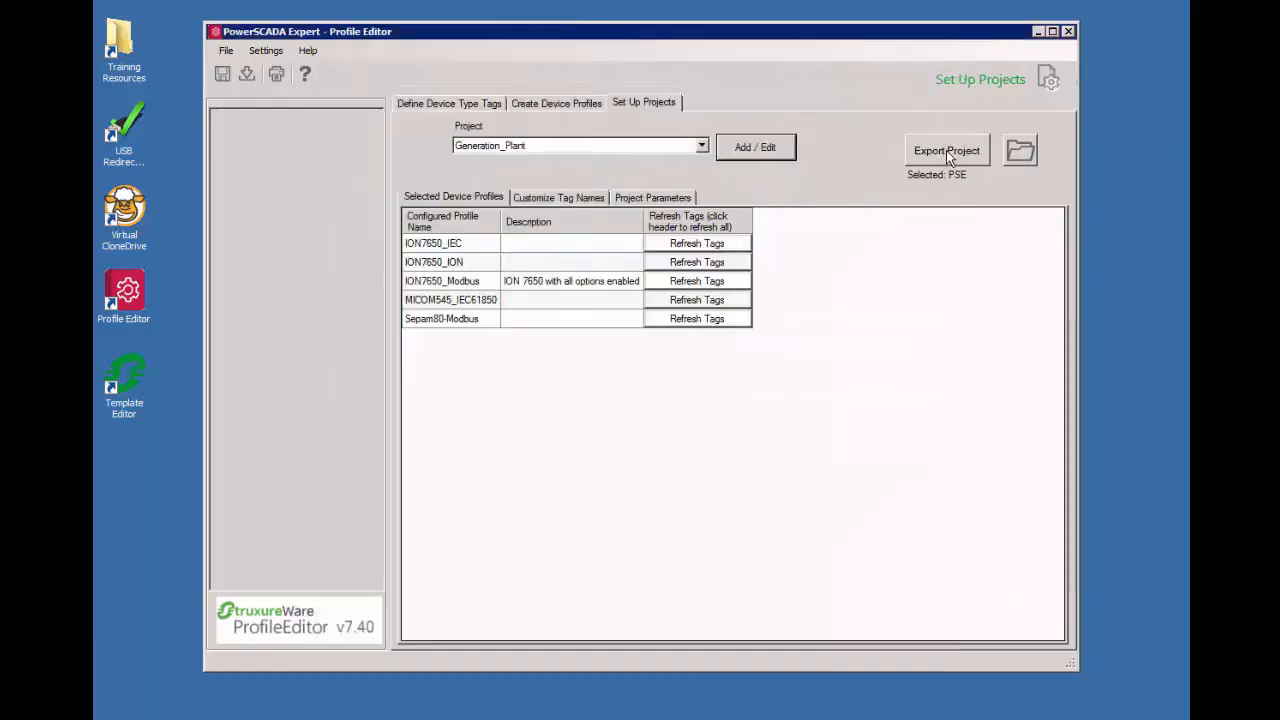
pyautogui.click(946, 151)
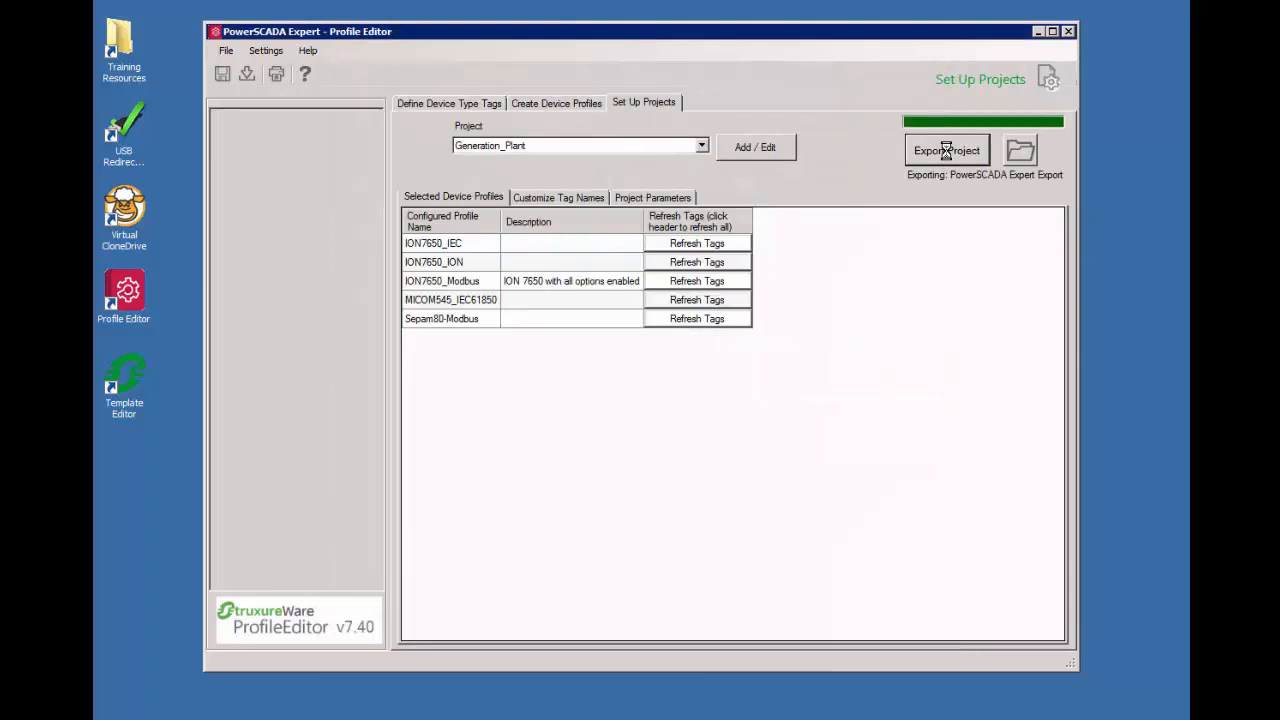
pyautogui.click(767, 585)
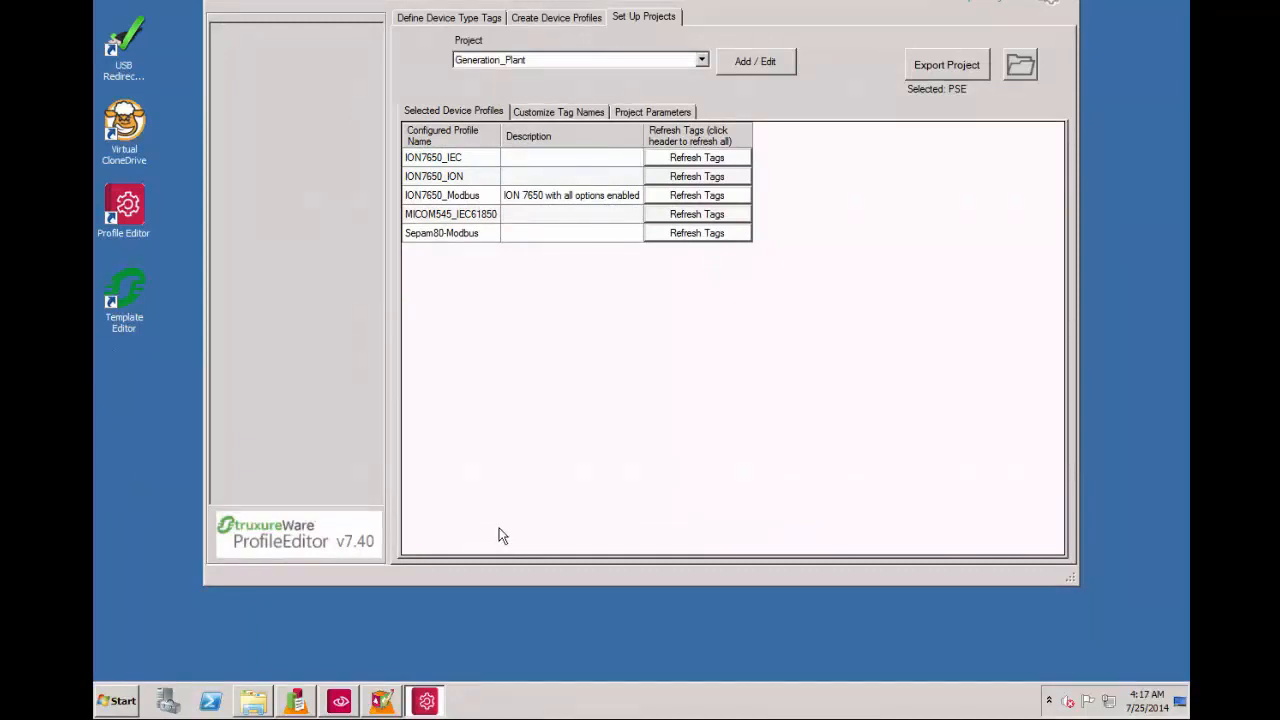
# - Switch to Citect Project Editor and start creating an I/O device from the MICOM545_IEC61850 profile with the Profile Wizard
pyautogui.click(297, 701)
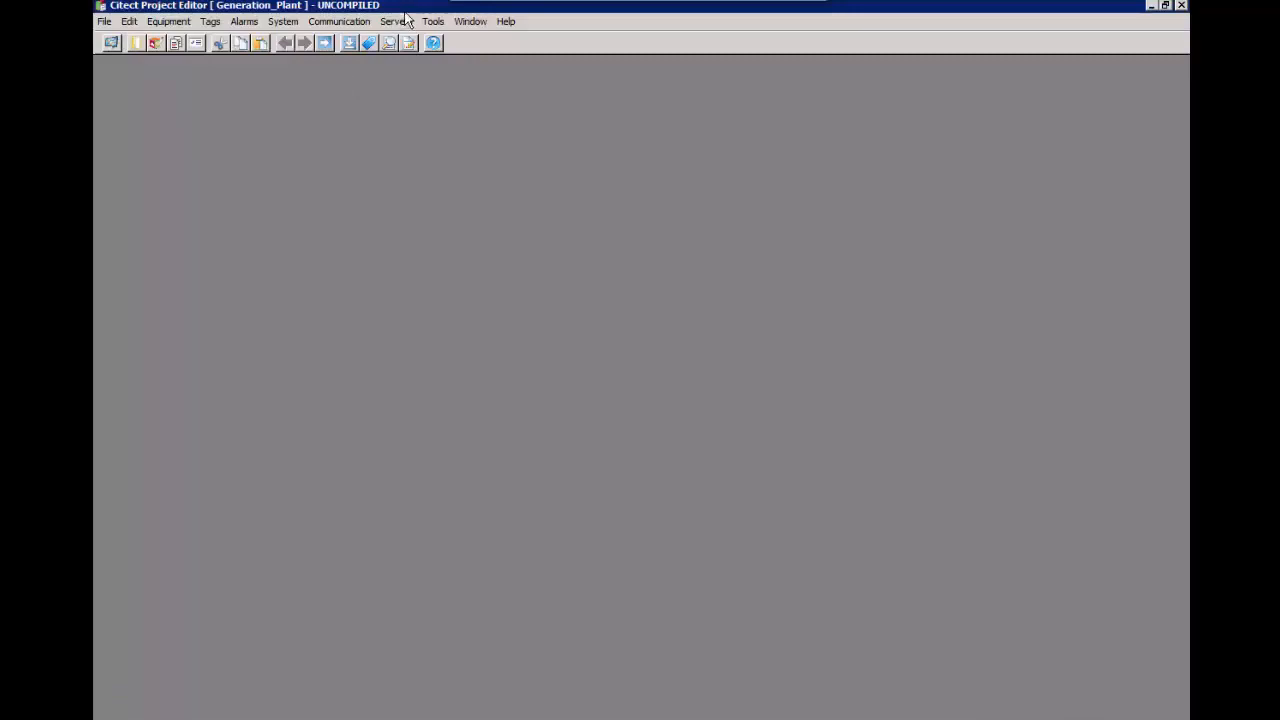
pyautogui.click(434, 22)
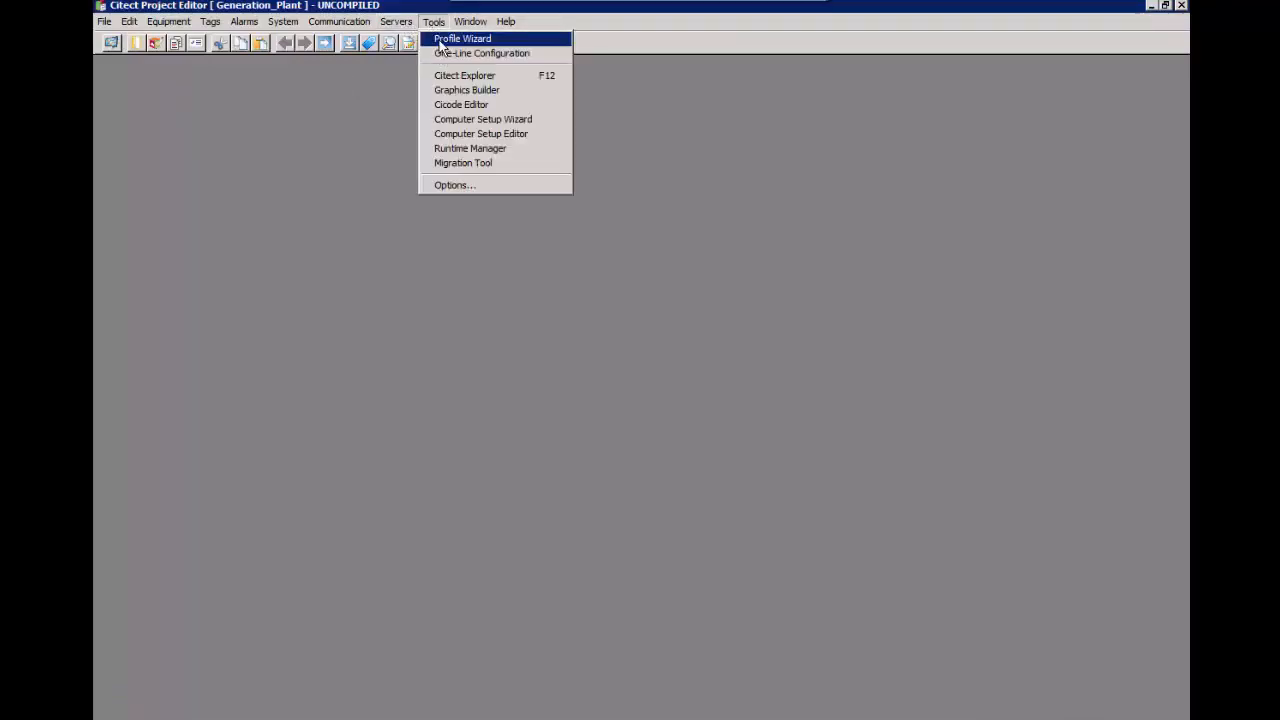
pyautogui.click(445, 38)
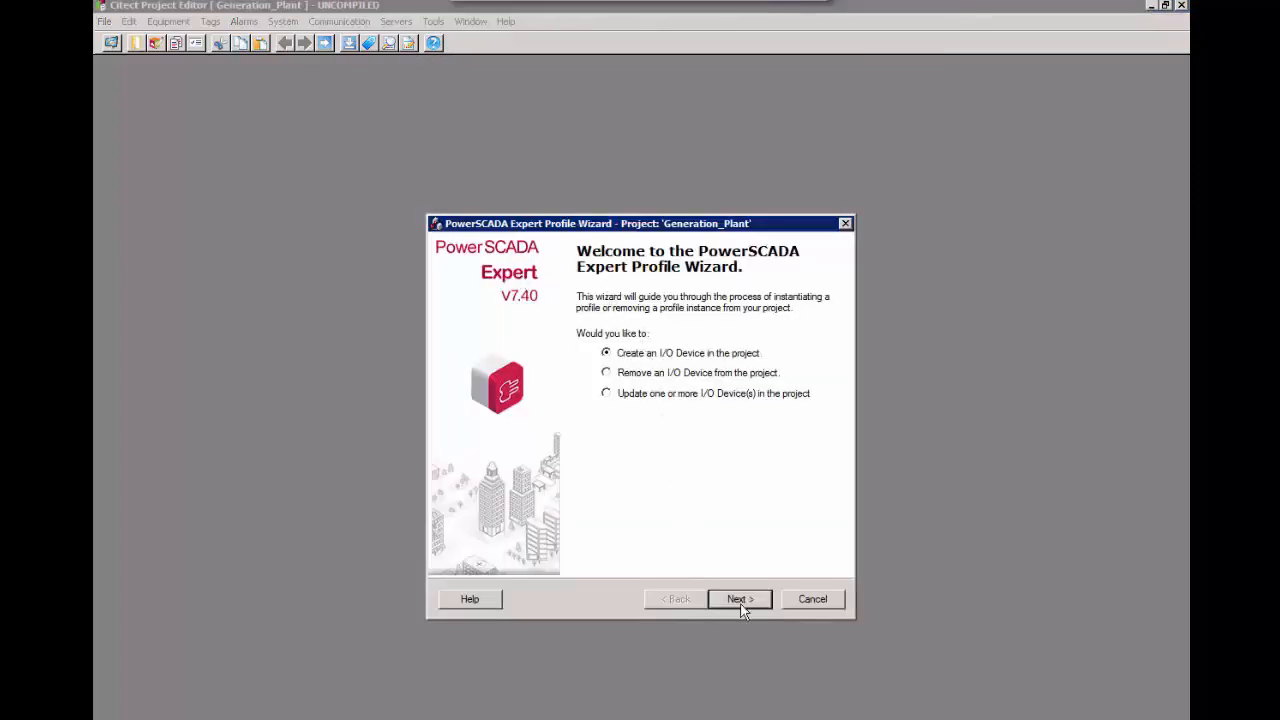
pyautogui.click(741, 600)
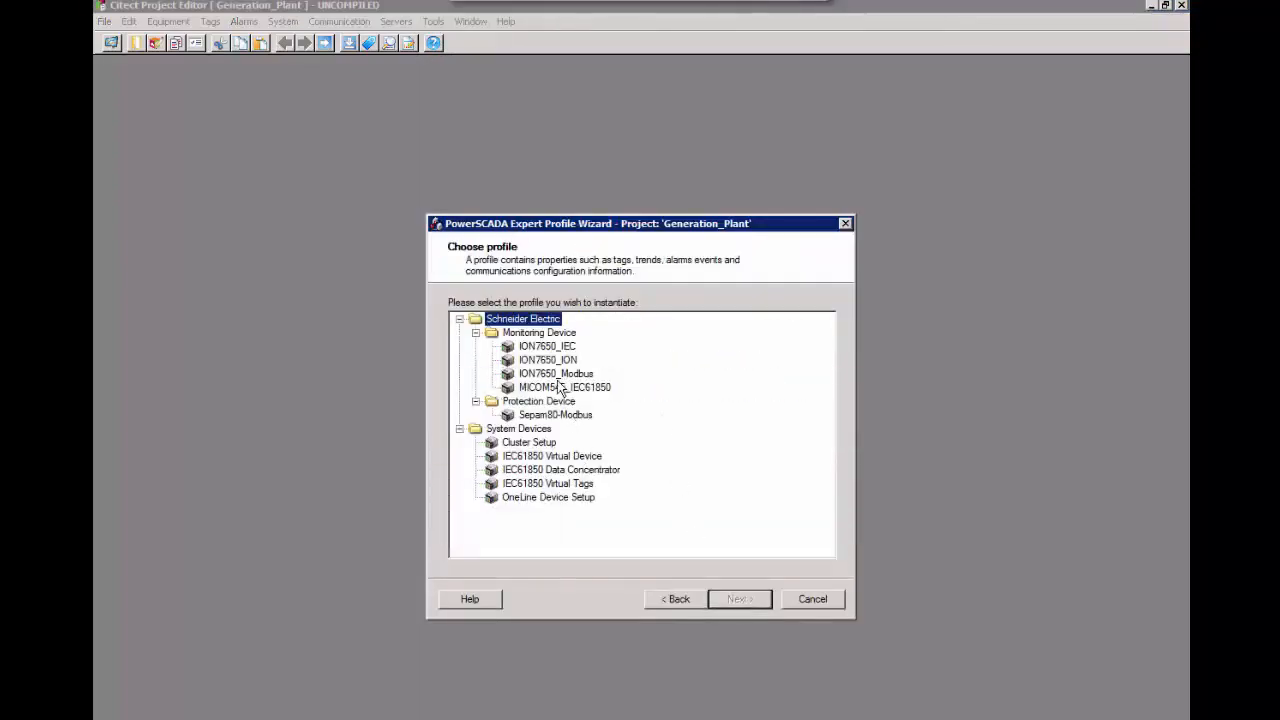
pyautogui.click(560, 388)
pyautogui.click(745, 600)
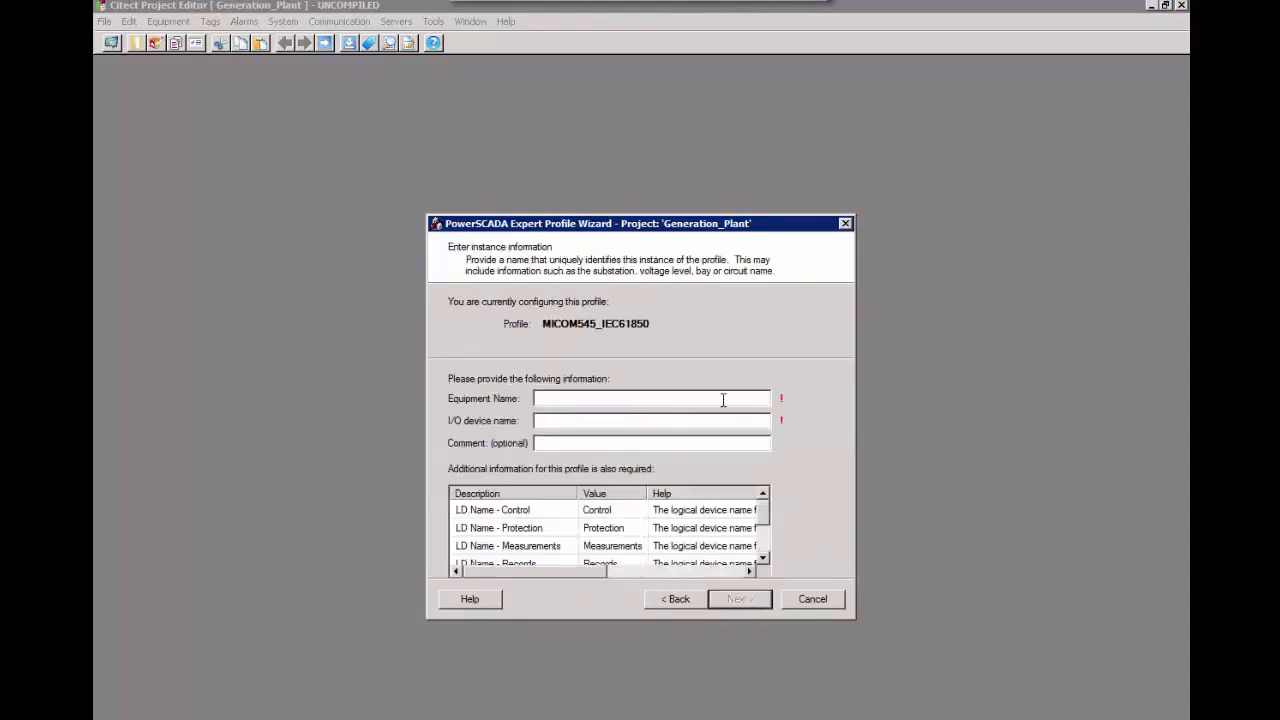
# - Name the equipment IEC61850_MICOM_1 and the I/O device MICOM_Device1
pyautogui.write('IEC61850_MICOM_')
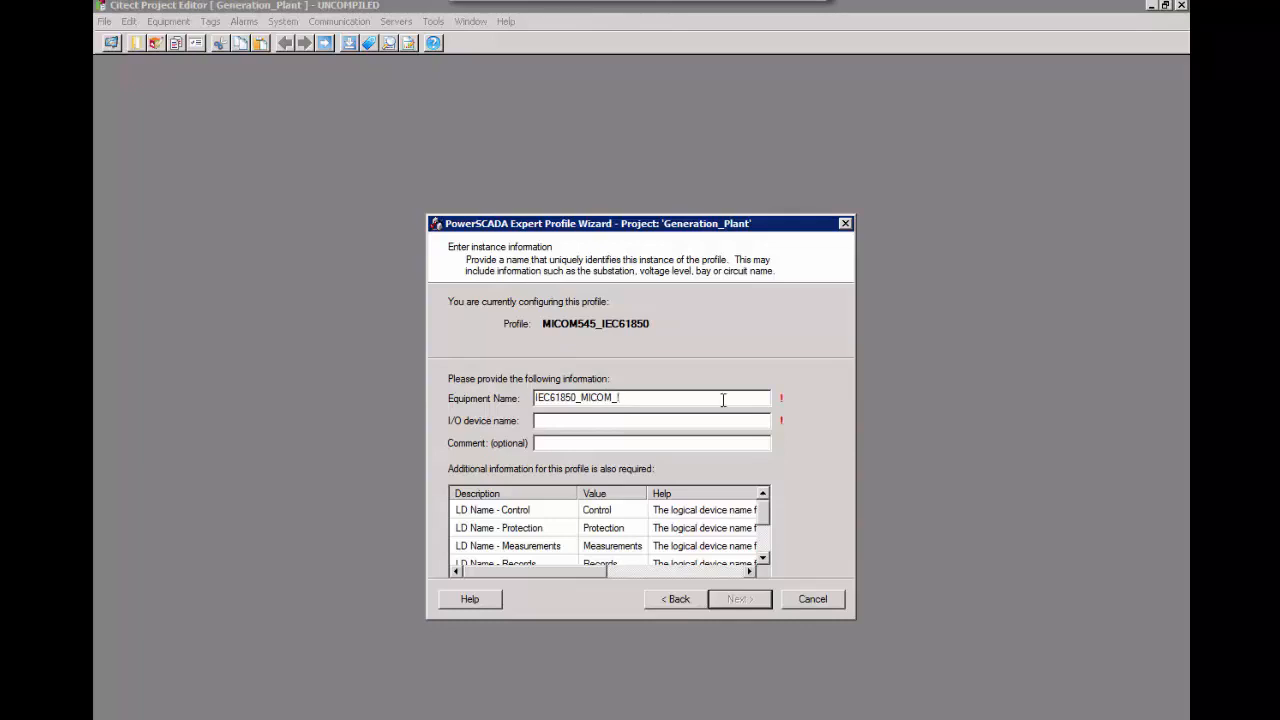
pyautogui.write('1')
pyautogui.click(630, 420)
pyautogui.write('MICOM_Device1')
# - Enter the BR report control block brcbA01 under System LLN0 as the BRCBs value, and continue to the communications settings
pyautogui.click(766, 541)
pyautogui.click(616, 527)
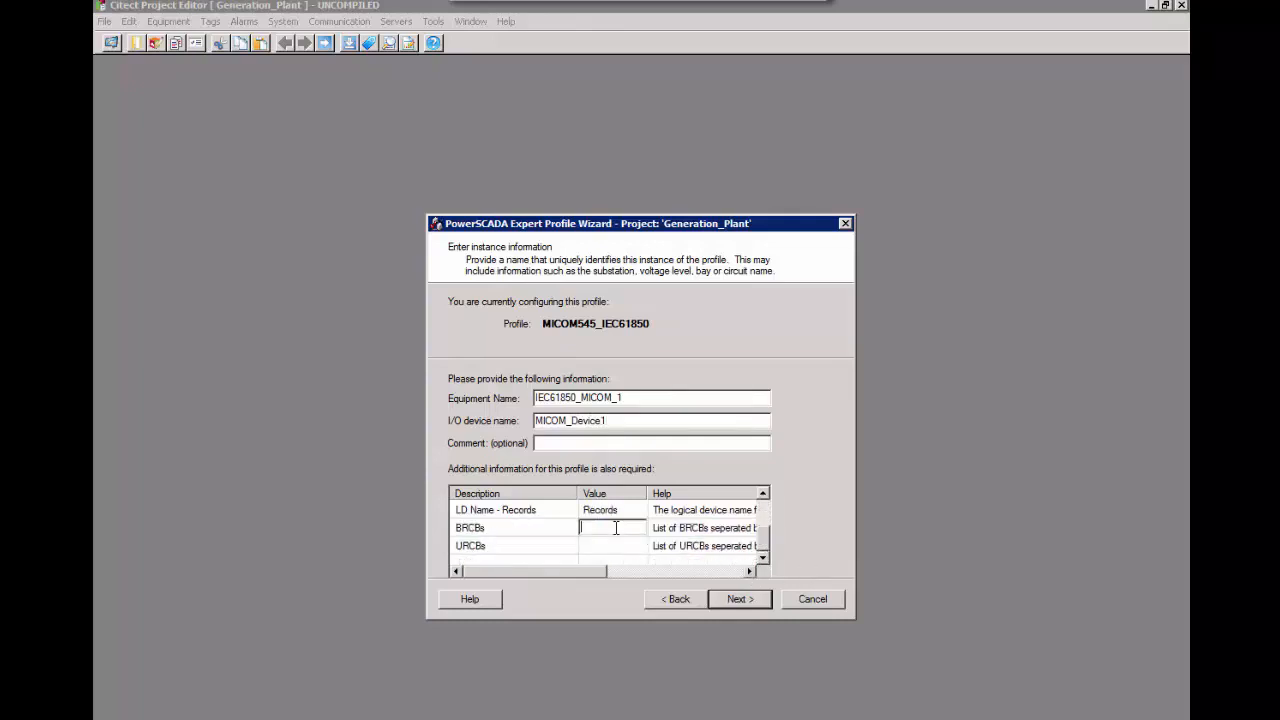
pyautogui.write('System.')
pyautogui.write('LLN')
pyautogui.press('BackSpace')
pyautogui.write('0$BR$brcbA01')
pyautogui.click(735, 600)
# - Choose P545_Example.cid as the device's SCL file, listing all file types to find it
pyautogui.click(763, 402)
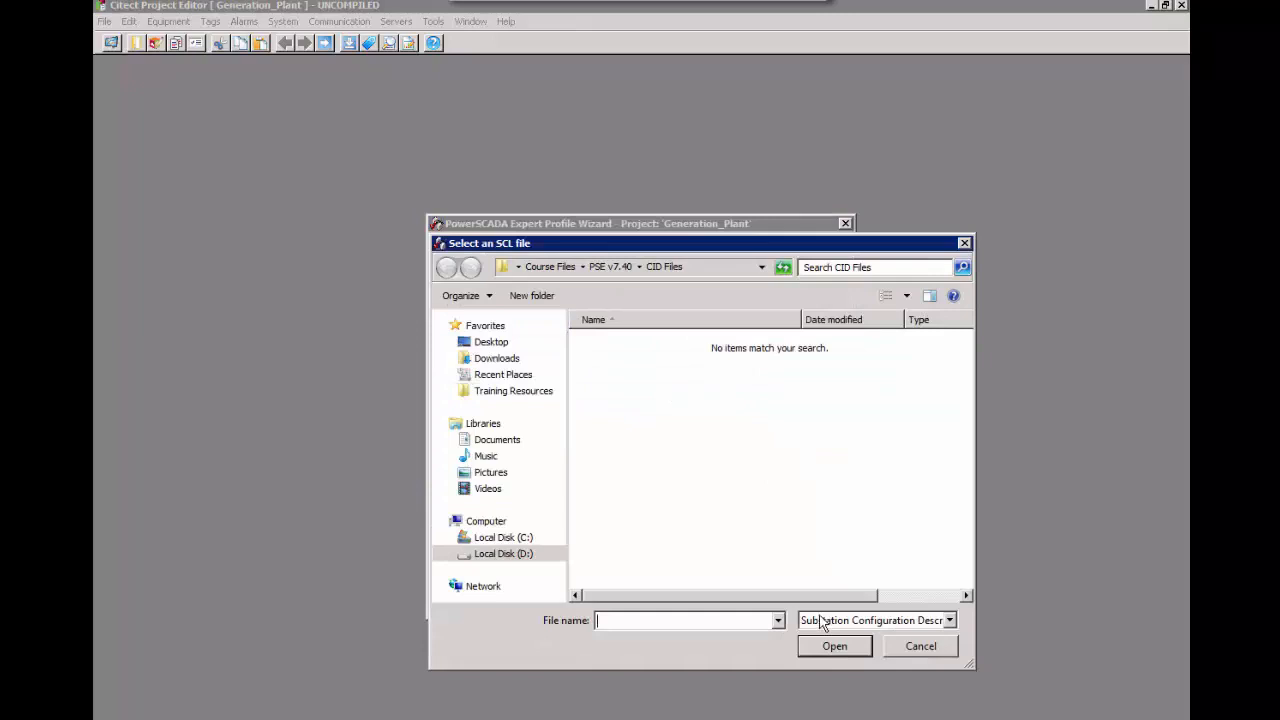
pyautogui.click(820, 621)
pyautogui.click(818, 664)
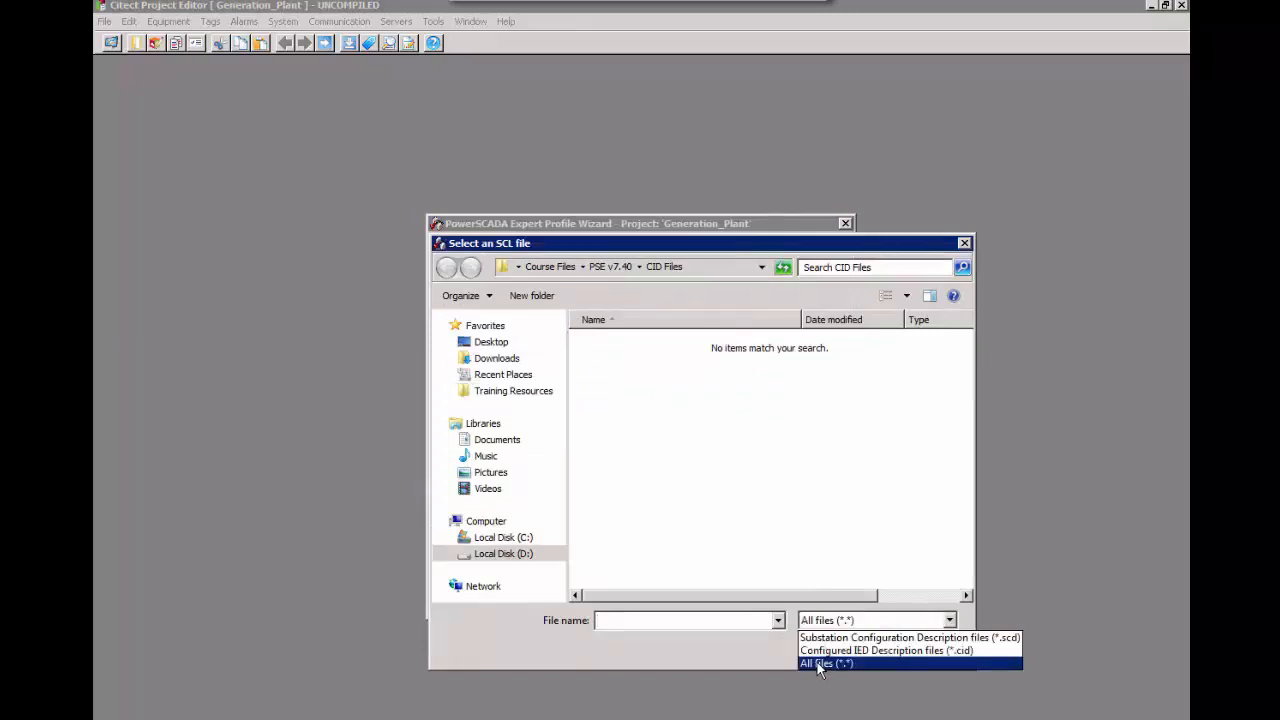
pyautogui.click(630, 535)
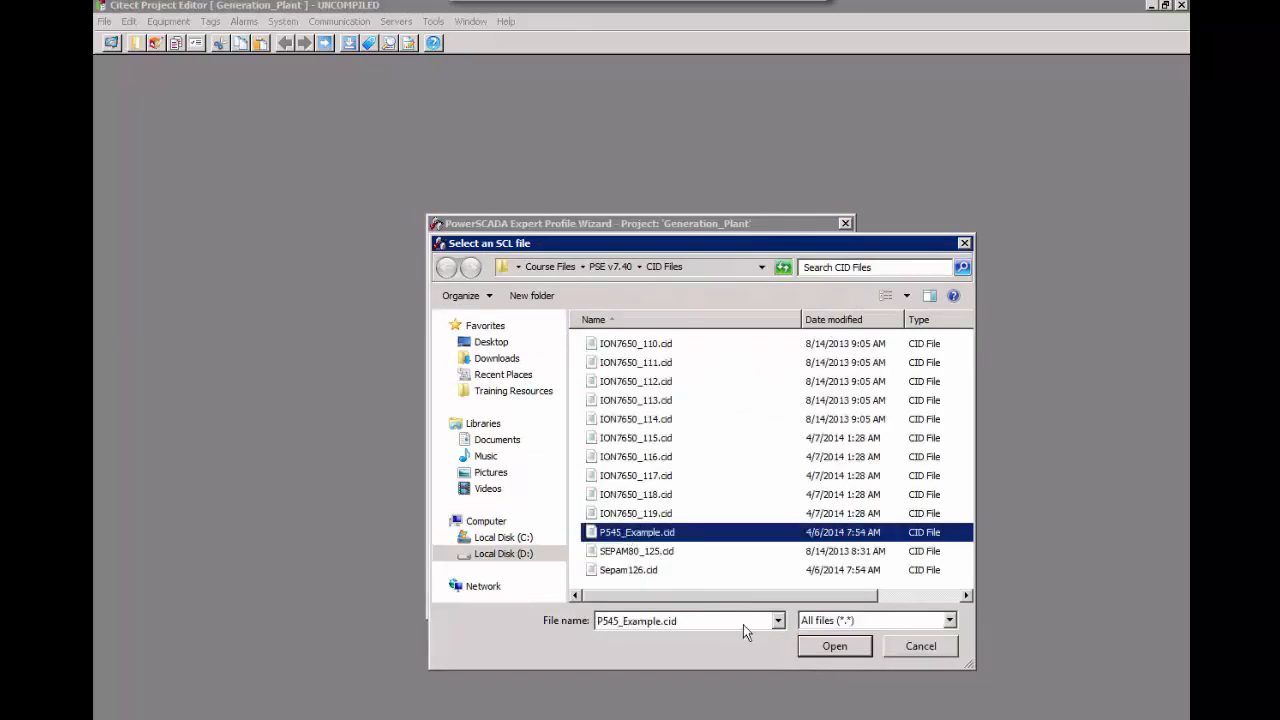
pyautogui.click(855, 651)
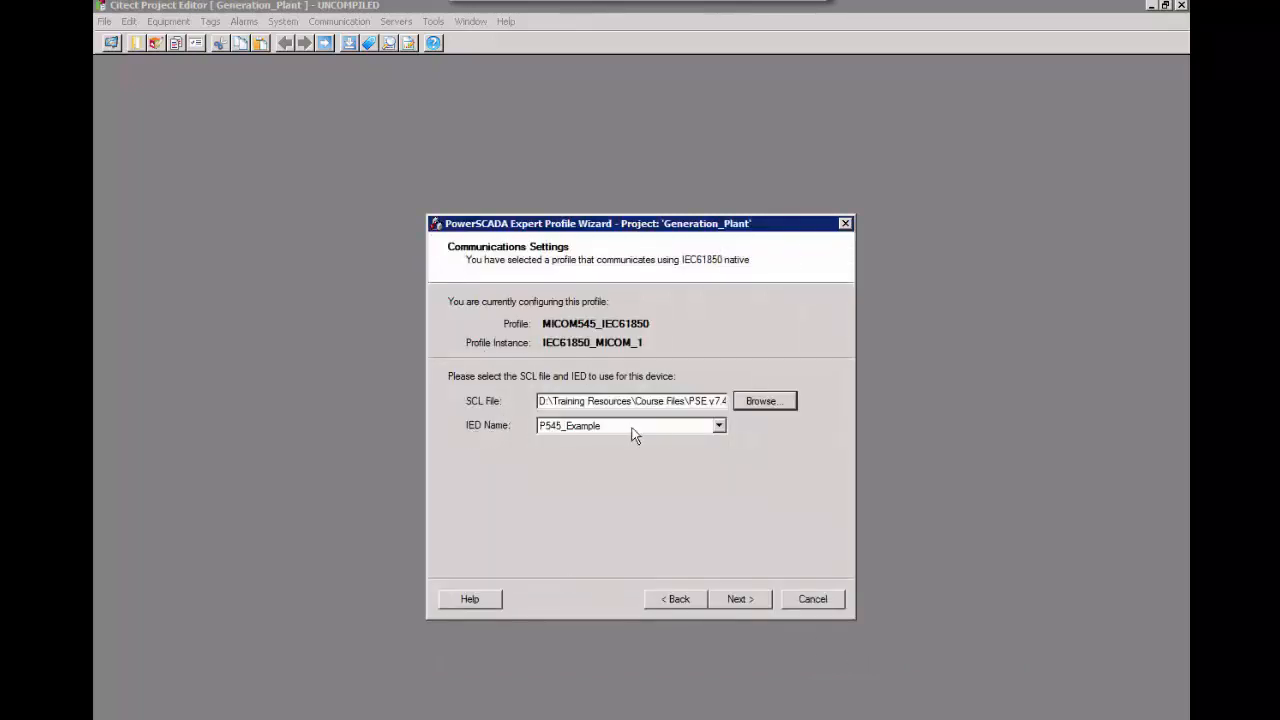
# - Accept the P545_Example IED and complete the wizard to add the device to the Generation_Plant project
pyautogui.click(757, 599)
pyautogui.click(757, 599)
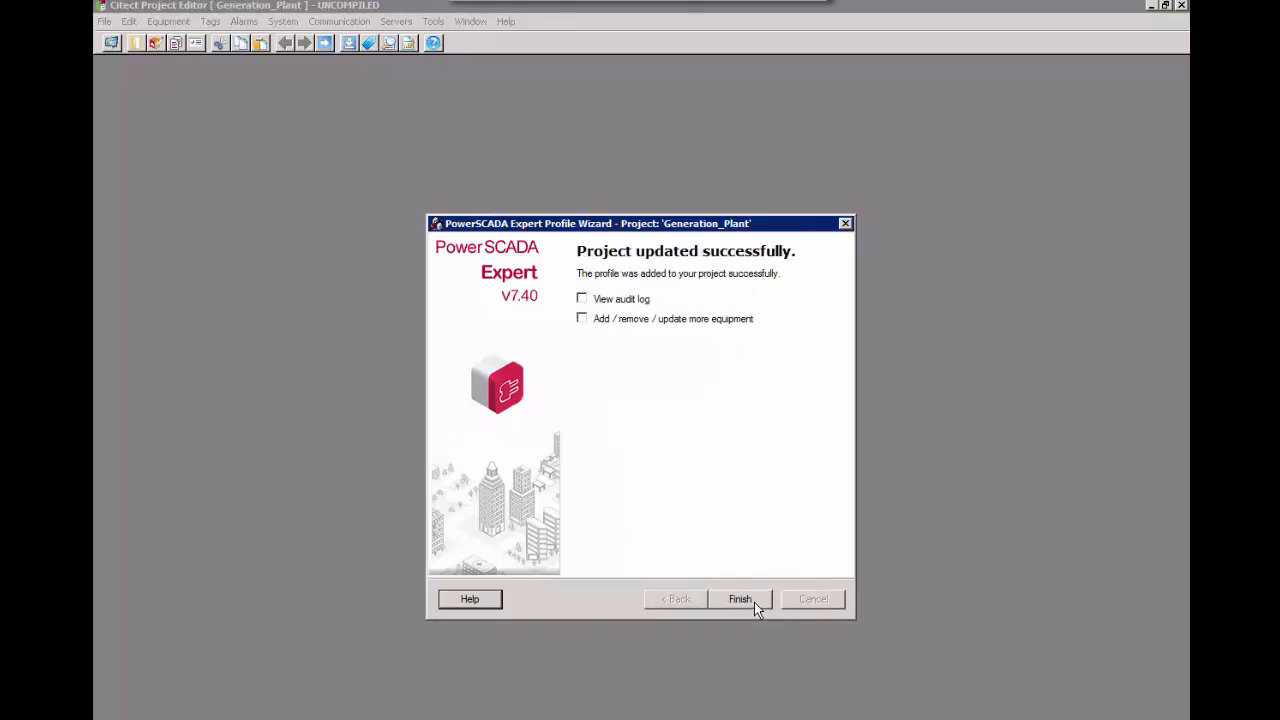
pyautogui.click(755, 603)
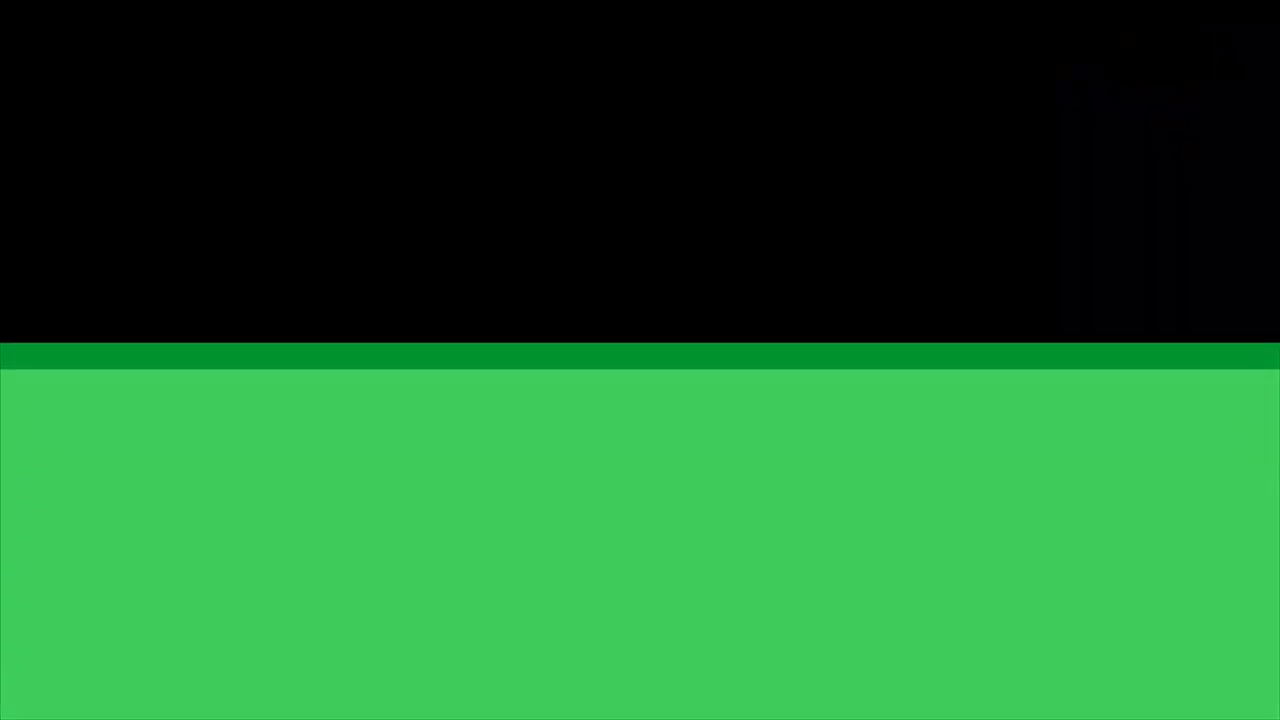